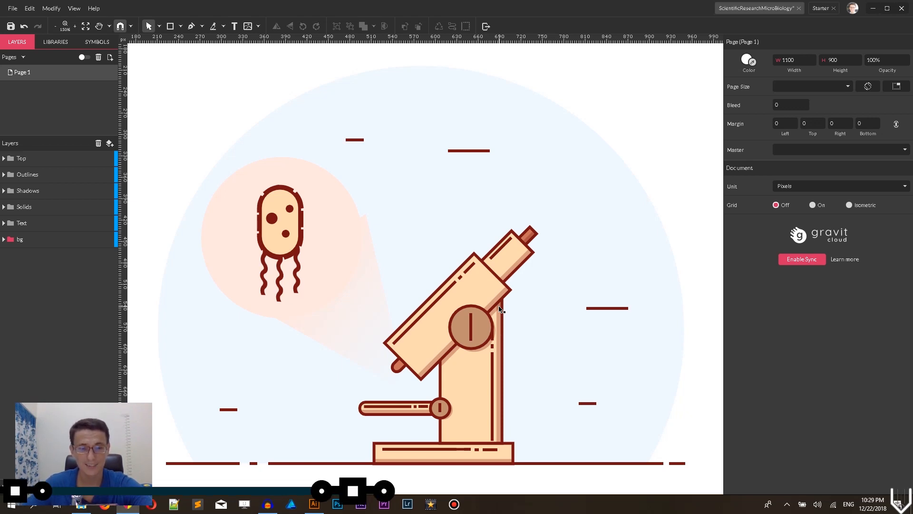
# Create a new design using the Website - Medium preset (1366x768 px).
pyautogui.hotkey('alt', 'n')
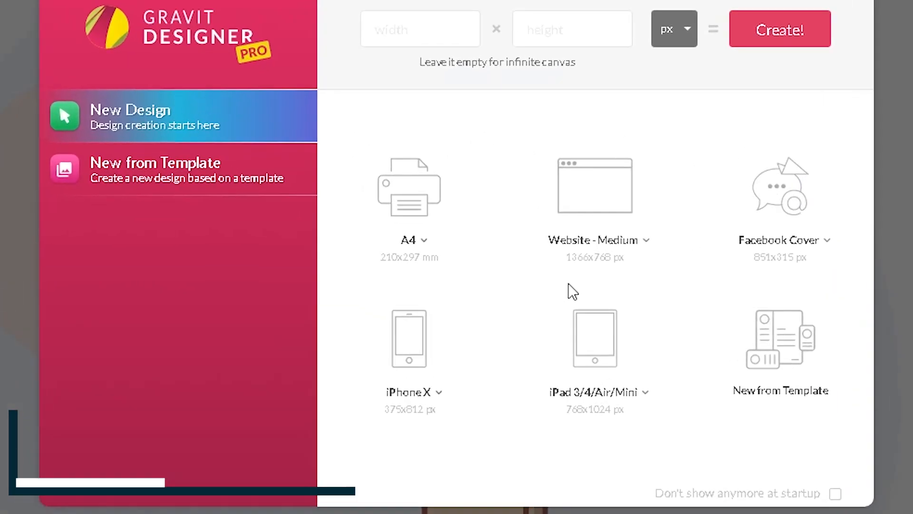
pyautogui.click(571, 248)
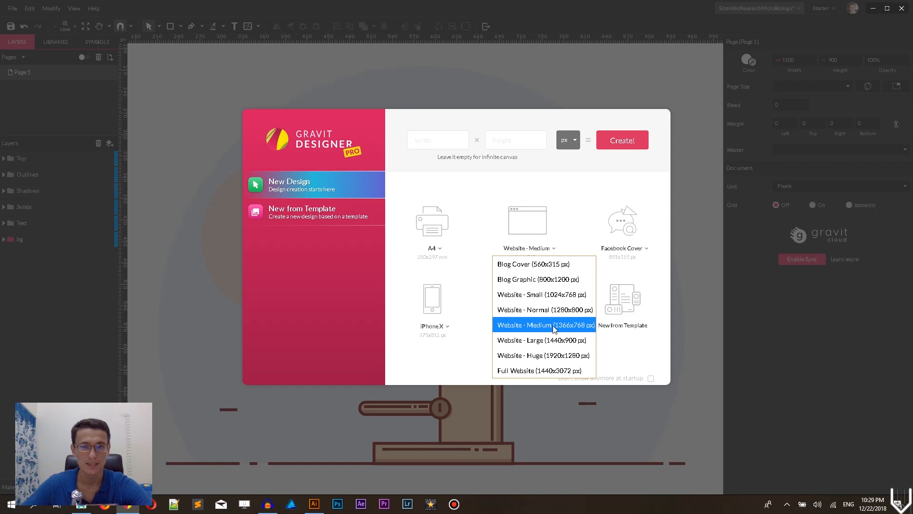
pyautogui.click(554, 326)
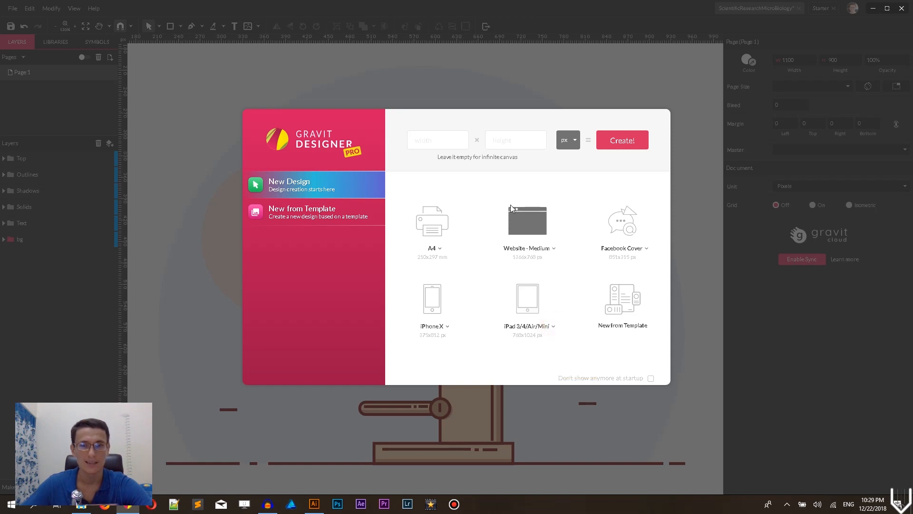
pyautogui.click(521, 220)
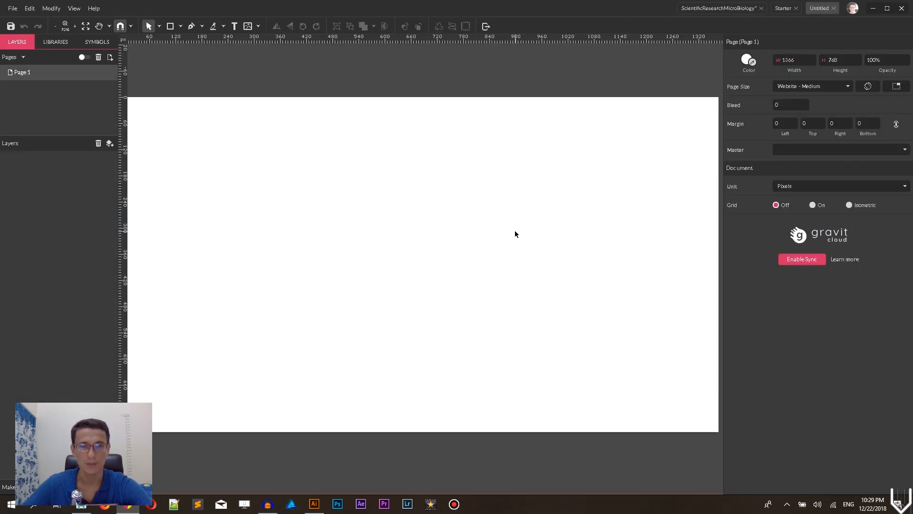
# Close the untitled design and draw an upright rectangle about 165 px wide and 298 px high on the Starter document's page.
pyautogui.click(833, 8)
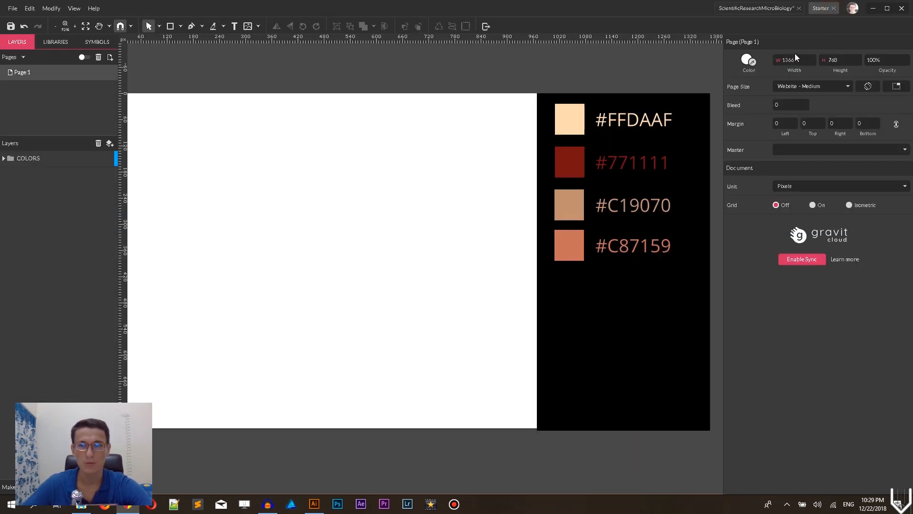
pyautogui.press('h')
pyautogui.moveTo(343, 175); pyautogui.dragTo(350, 176)
pyautogui.press('v')
pyautogui.press('r')
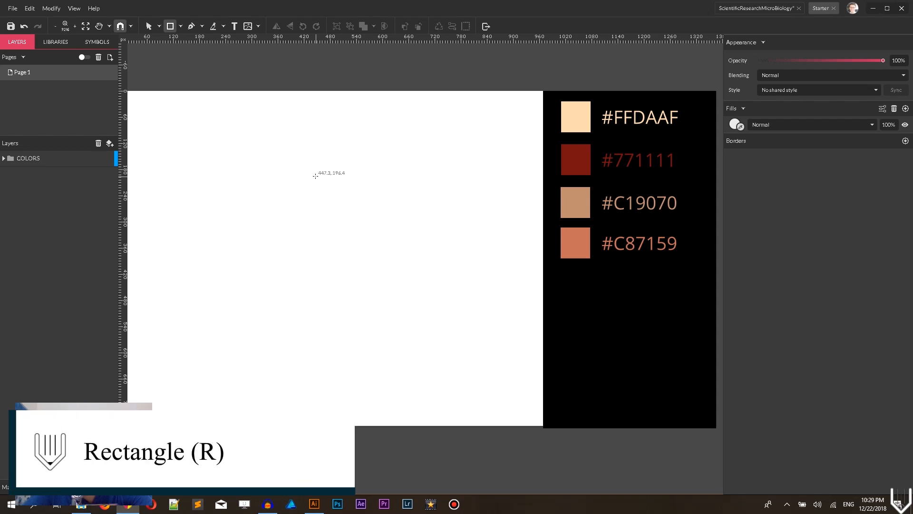
pyautogui.click(180, 27)
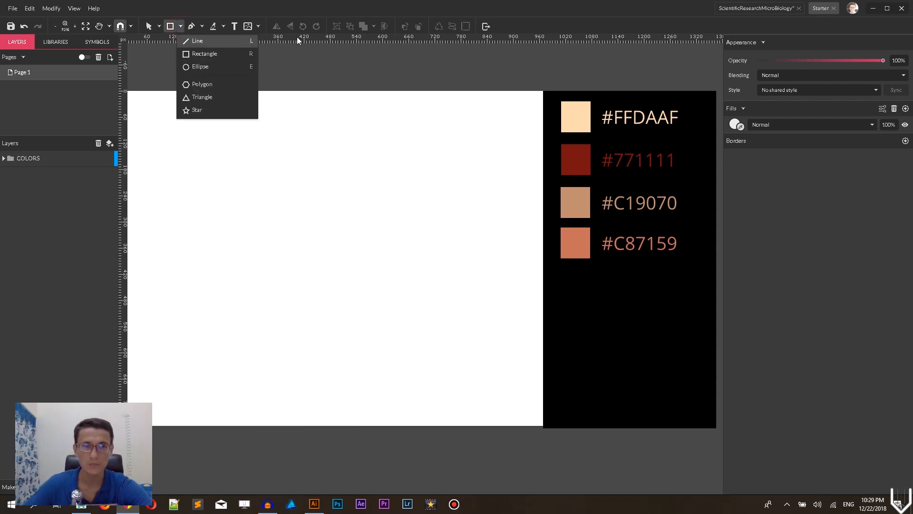
pyautogui.click(225, 54)
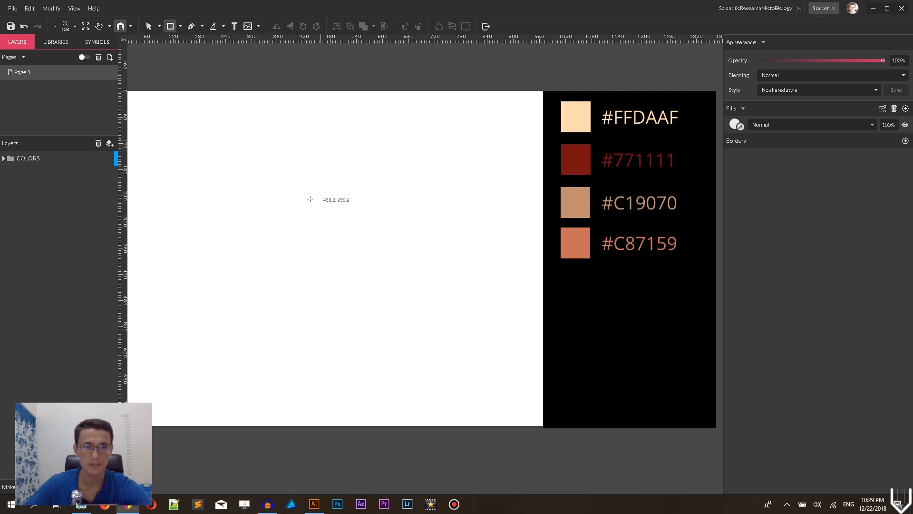
pyautogui.moveTo(305, 168)
pyautogui.mouseDown()
pyautogui.moveTo(366, 303)
pyautogui.moveTo(377, 298)
pyautogui.mouseUp()
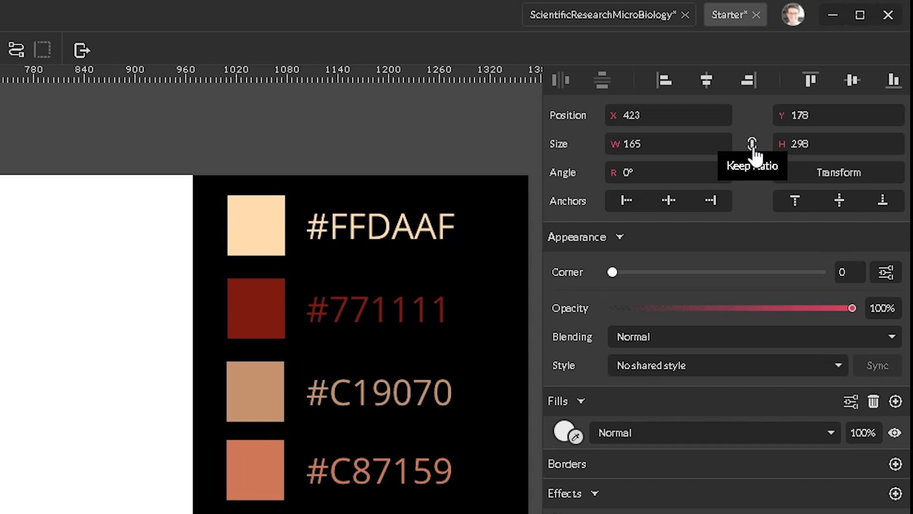
# Turn off Keep Ratio for the rectangle and set its size to 90 px wide by 205 px high.
pyautogui.click(752, 144)
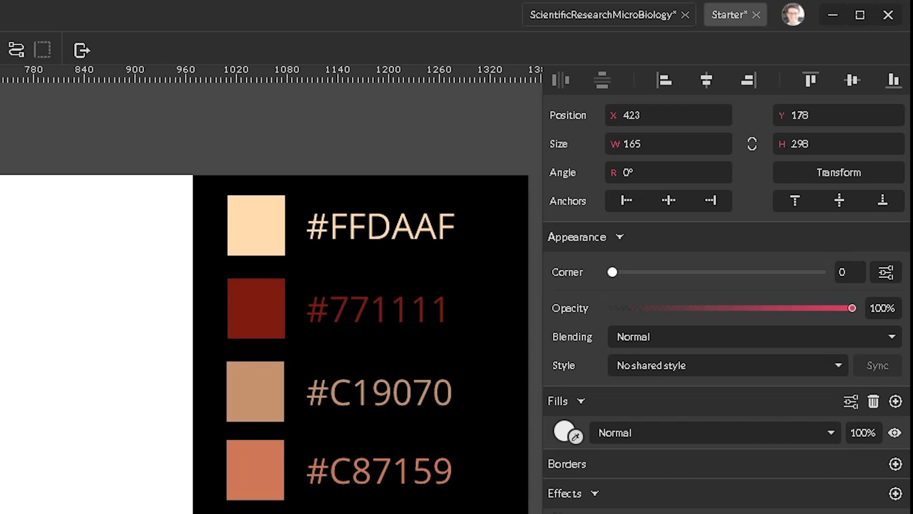
pyautogui.click(655, 143)
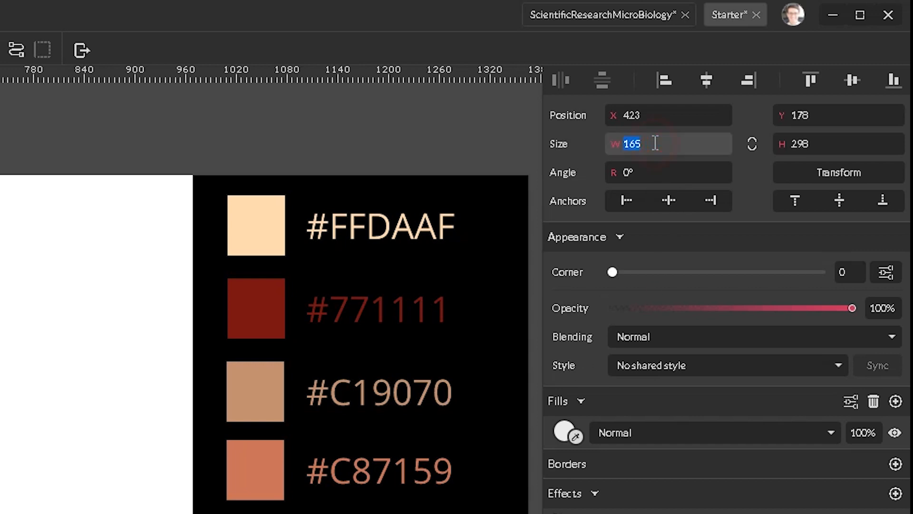
pyautogui.write('90')
pyautogui.press('Return')
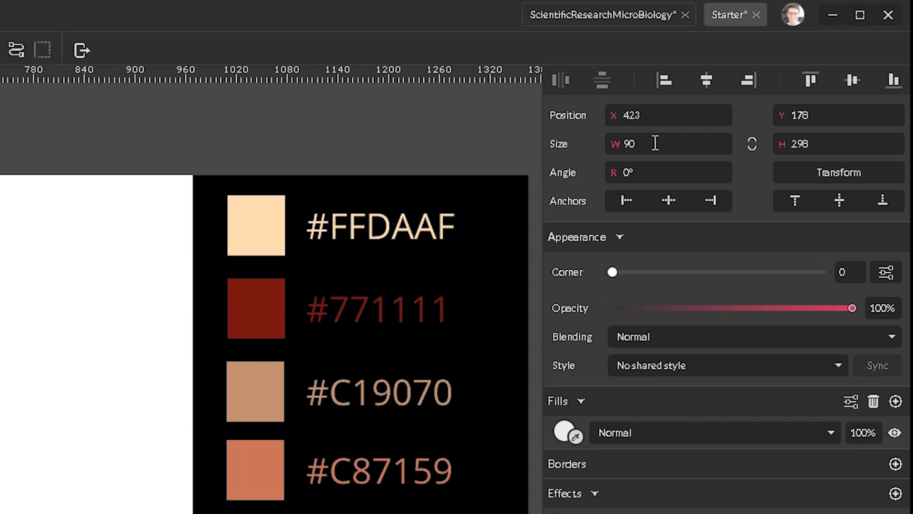
pyautogui.click(823, 142)
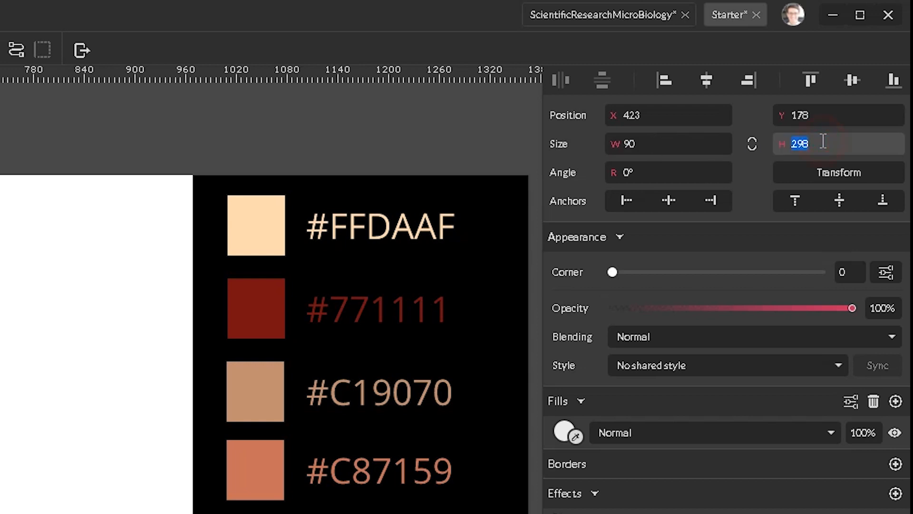
pyautogui.write('205')
pyautogui.press('Return')
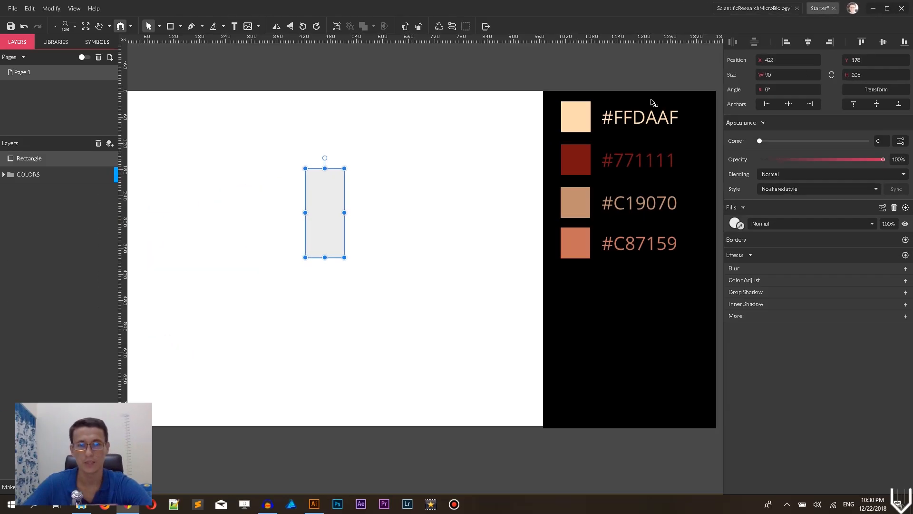
# Move the rectangle to about X 474, Y 235 and fill it with #FFDAAF sampled from the palette swatch.
pyautogui.moveTo(322, 204); pyautogui.dragTo(344, 230)
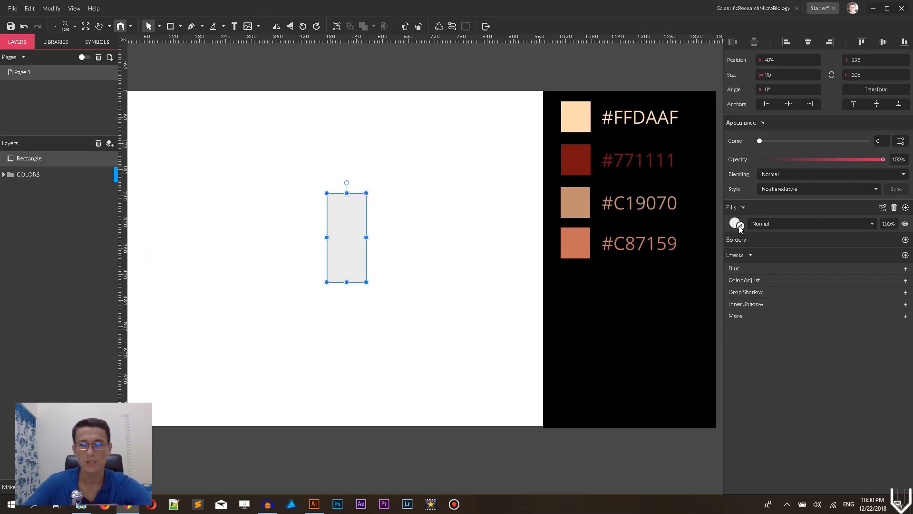
pyautogui.click(581, 117)
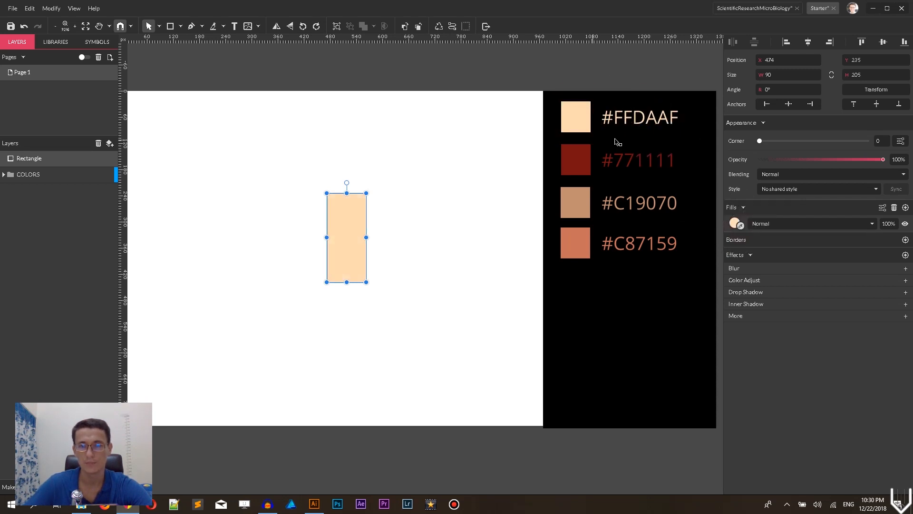
pyautogui.click(735, 224)
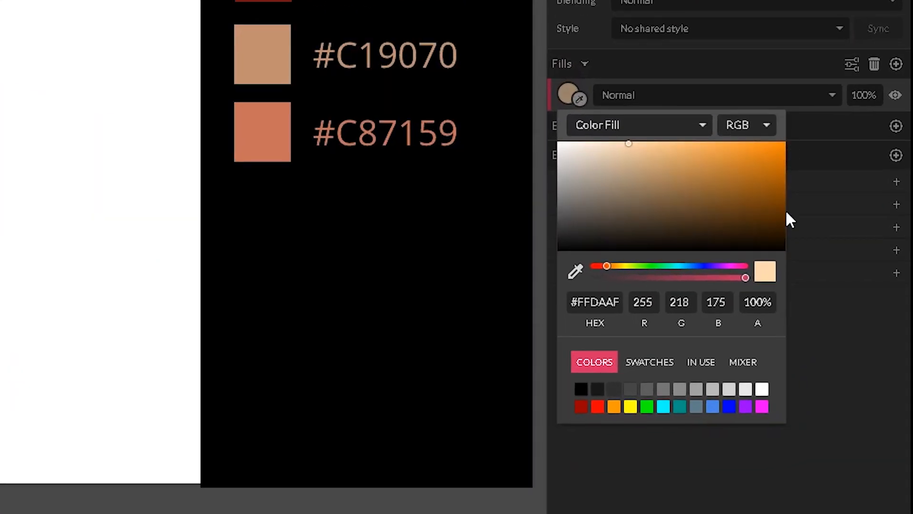
pyautogui.click(613, 296)
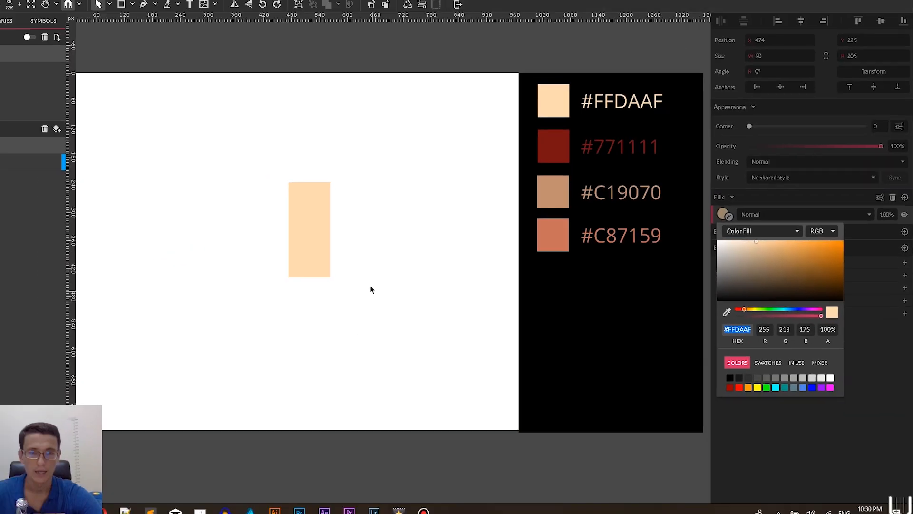
pyautogui.click(405, 288)
# Draw a flat rectangle about 217 px by 35 px across the foot of the column, reusing the column's fill.
pyautogui.click(328, 227)
pyautogui.press('r')
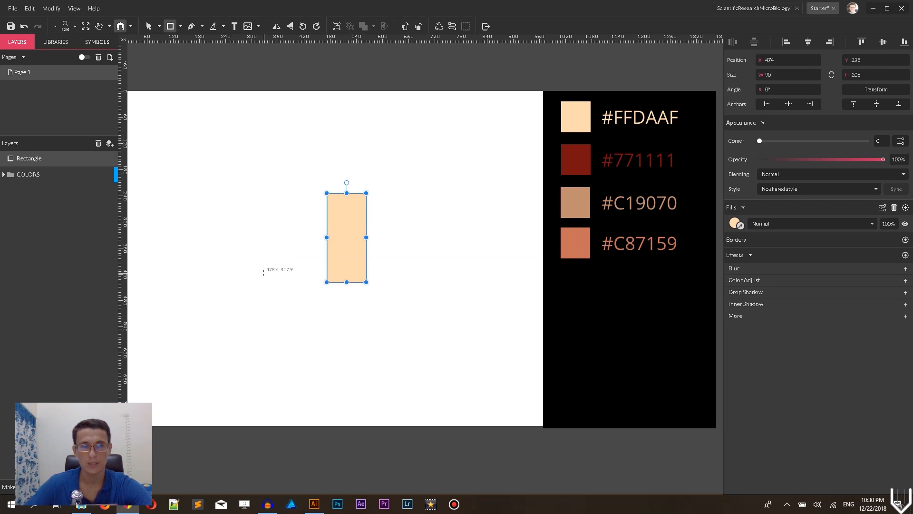
pyautogui.moveTo(276, 267)
pyautogui.mouseDown()
pyautogui.moveTo(379, 283)
pyautogui.moveTo(371, 282)
pyautogui.mouseUp()
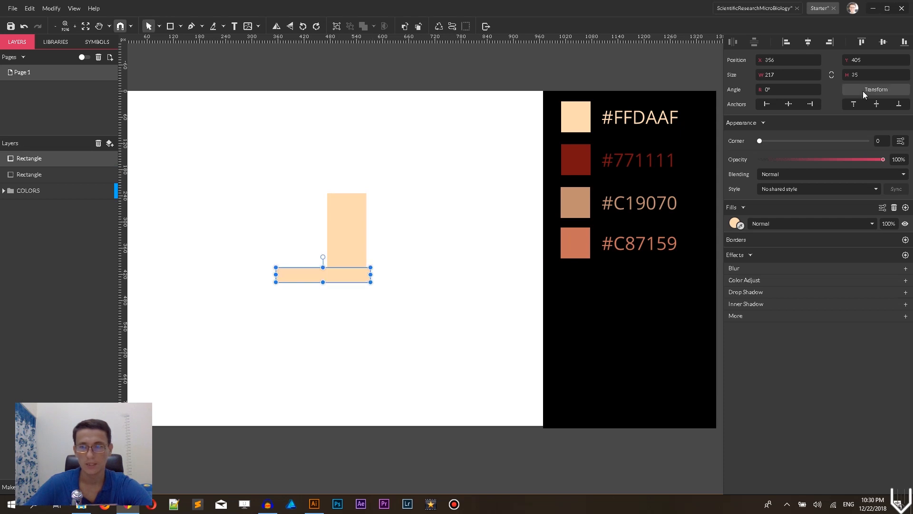
# Set the flat base rectangle's size to 200 px wide by 30 px high.
pyautogui.click(791, 74)
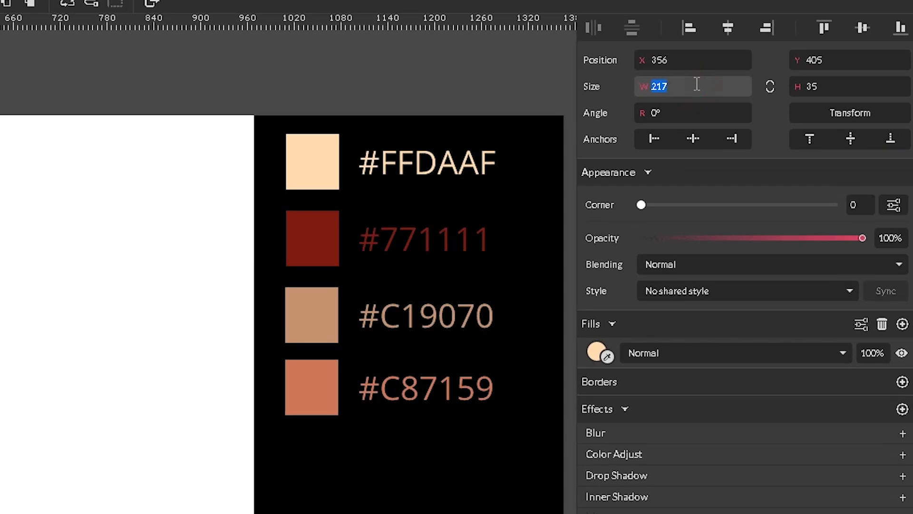
pyautogui.write('200')
pyautogui.press('Return')
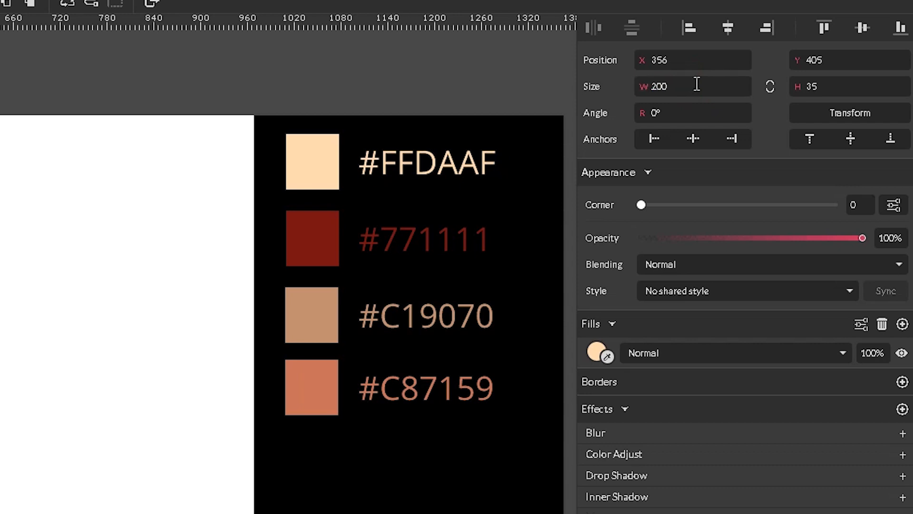
pyautogui.click(858, 85)
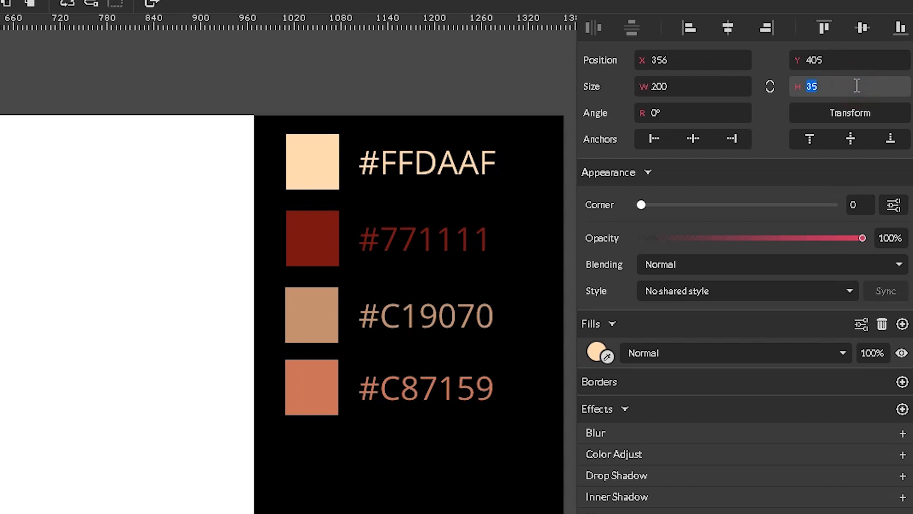
pyautogui.write('30')
pyautogui.press('Return')
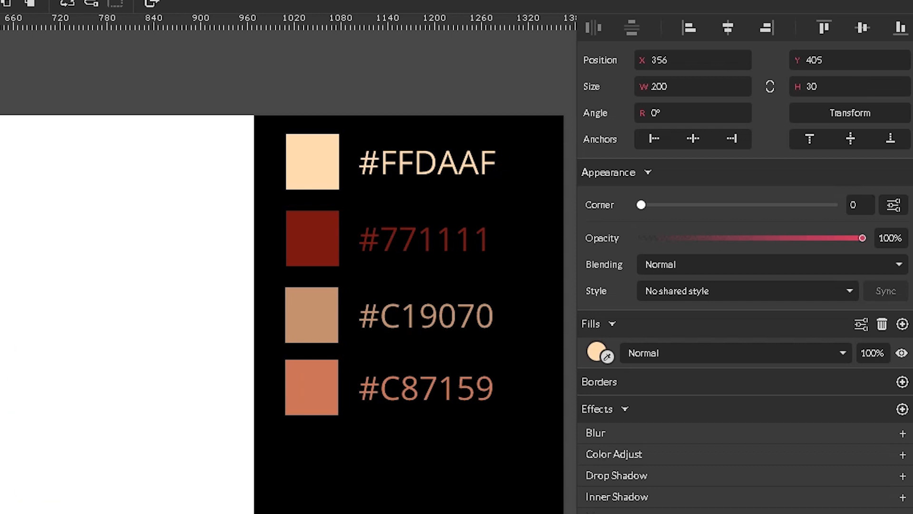
# Move the base rectangle to X 374, Y 410, aligning its lower edge with the column's, and deselect it.
pyautogui.keyDown('shift'); pyautogui.click(100, 307); pyautogui.keyUp('shift')
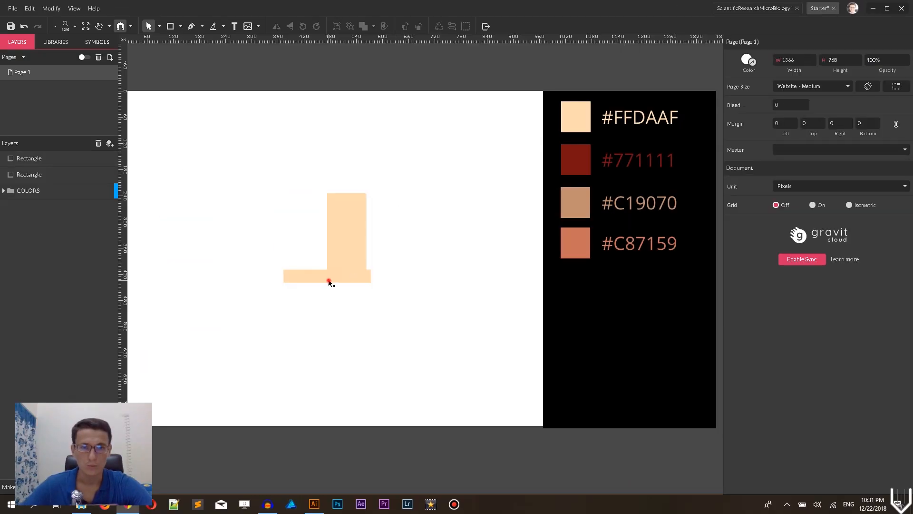
pyautogui.click(329, 281)
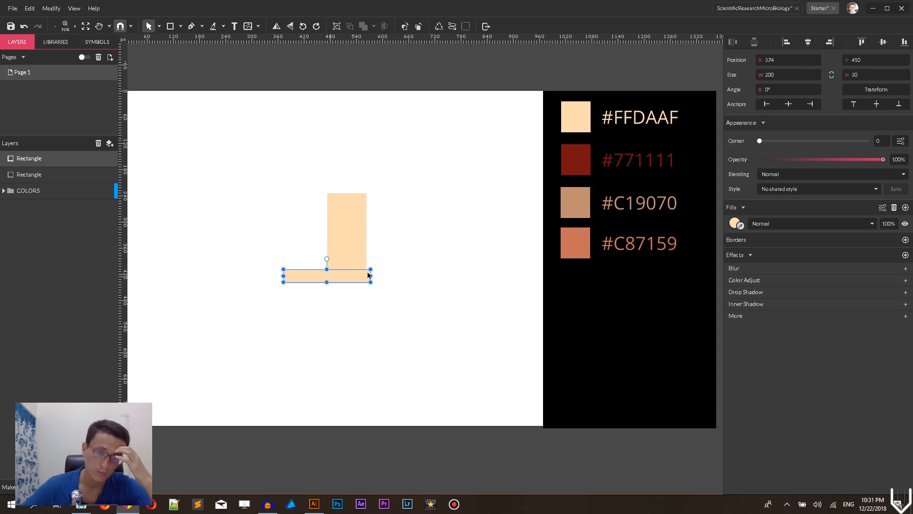
pyautogui.click(390, 249)
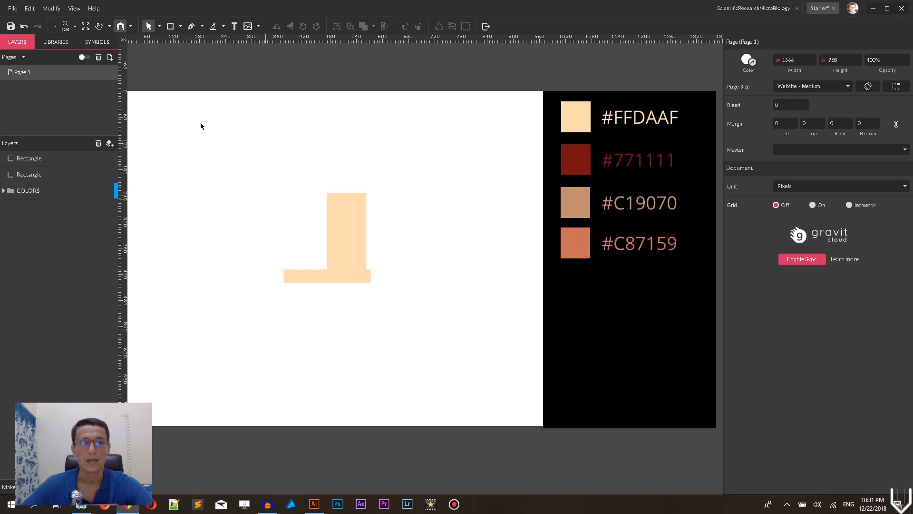
# Draw a thin horizontal rectangle overlapping the column above the base and set its size to 120 px by 20 px.
pyautogui.click(174, 27)
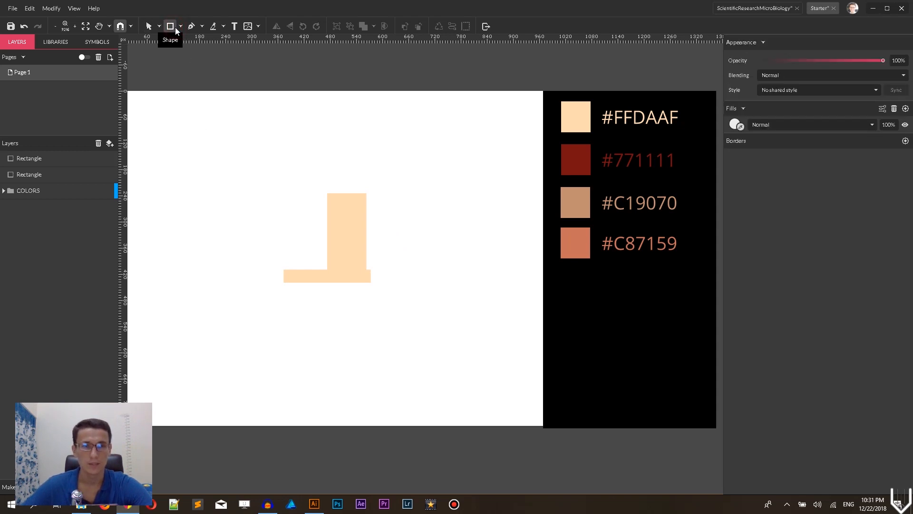
pyautogui.moveTo(282, 229)
pyautogui.mouseDown()
pyautogui.moveTo(308, 247)
pyautogui.moveTo(338, 251)
pyautogui.moveTo(340, 242)
pyautogui.mouseUp()
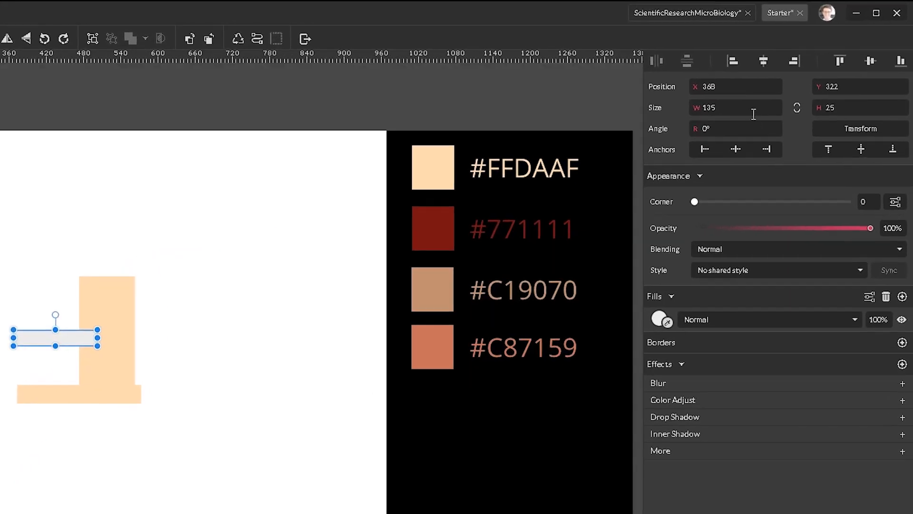
pyautogui.click(800, 78)
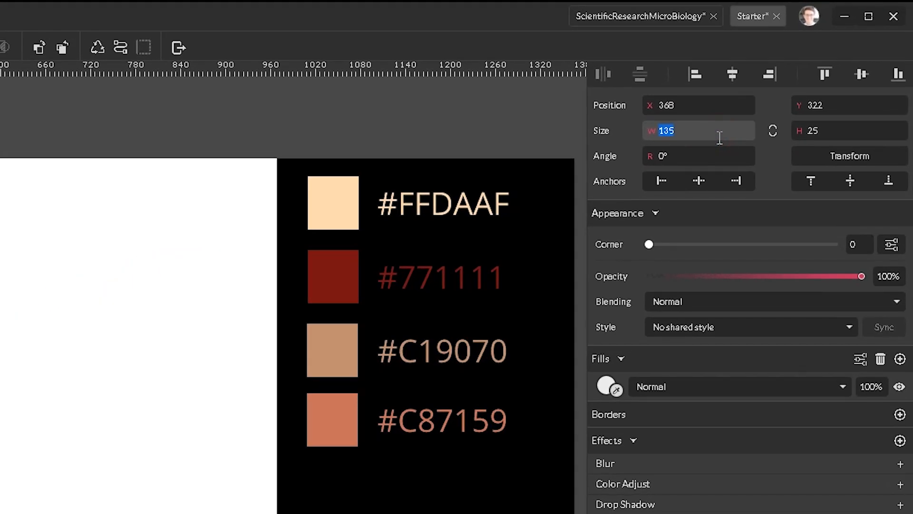
pyautogui.write('120')
pyautogui.press('Return')
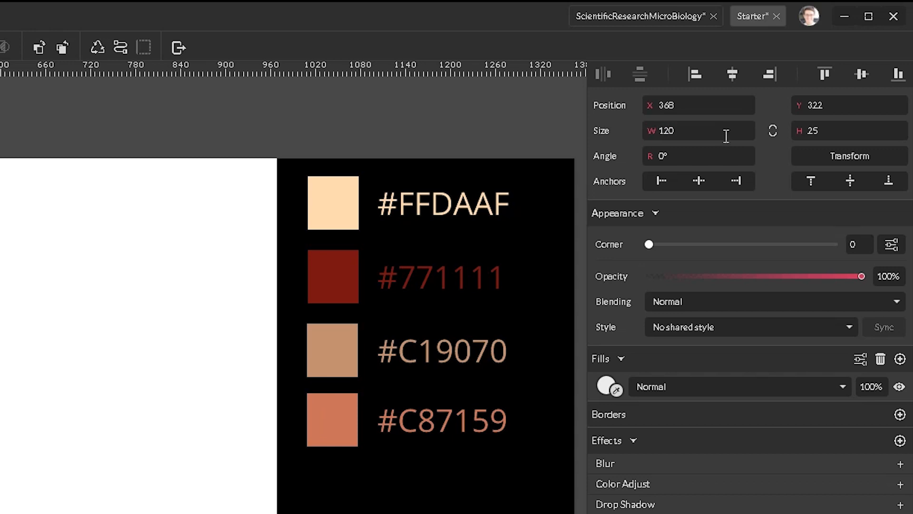
pyautogui.click(832, 130)
pyautogui.write('20')
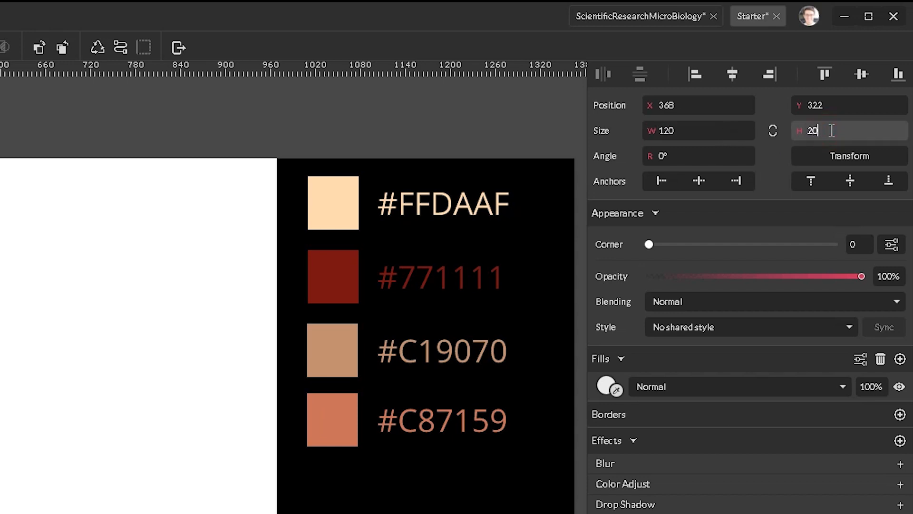
pyautogui.press('Return')
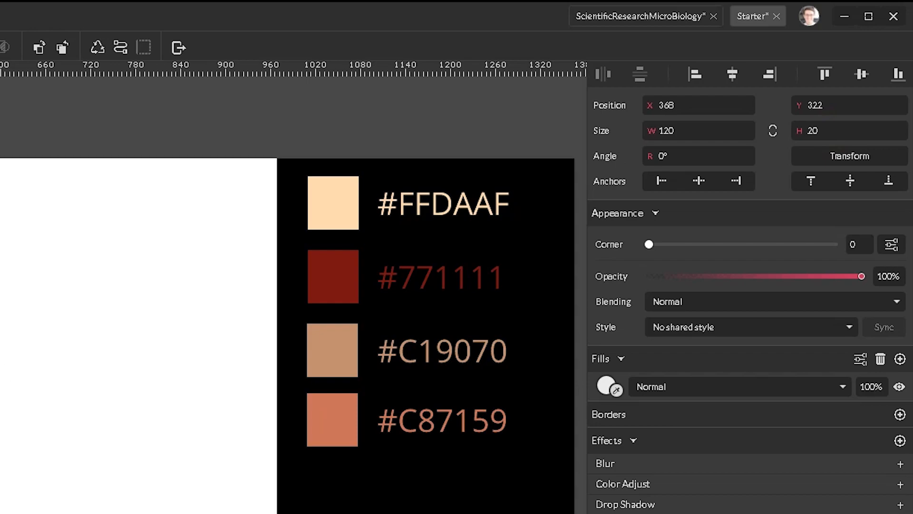
# Move the thin rectangle against the column's left edge at X 354, Y 337 and convert it to a path.
pyautogui.moveTo(307, 236); pyautogui.dragTo(310, 238)
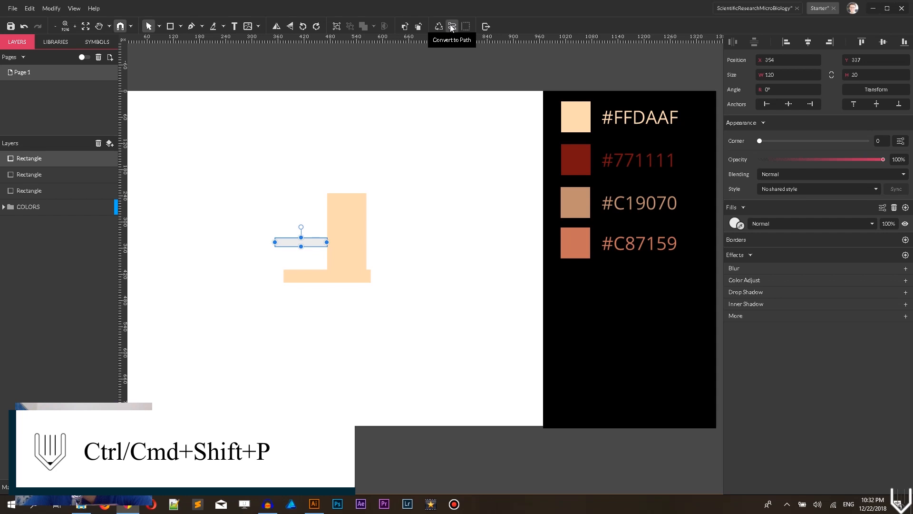
pyautogui.click(452, 27)
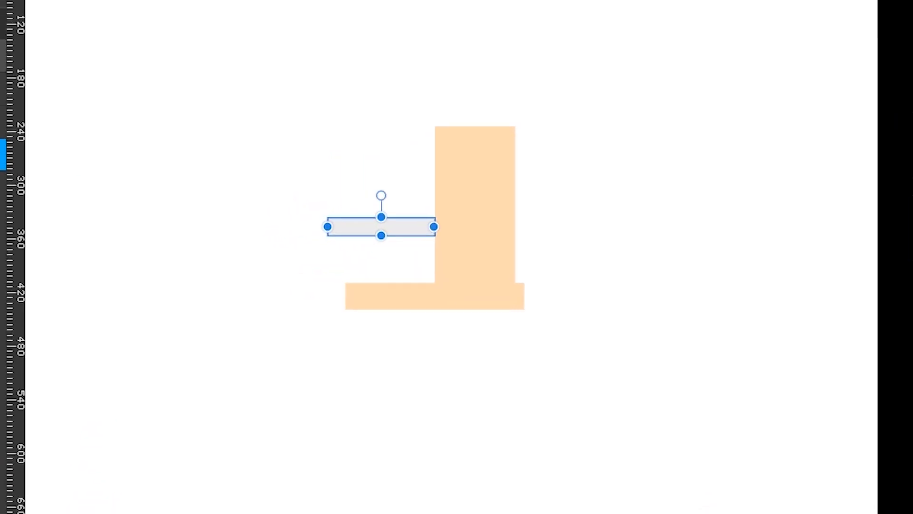
# Round the two left corner points of the thin stage path with a corner radius of 12 and deselect it.
pyautogui.press('a')
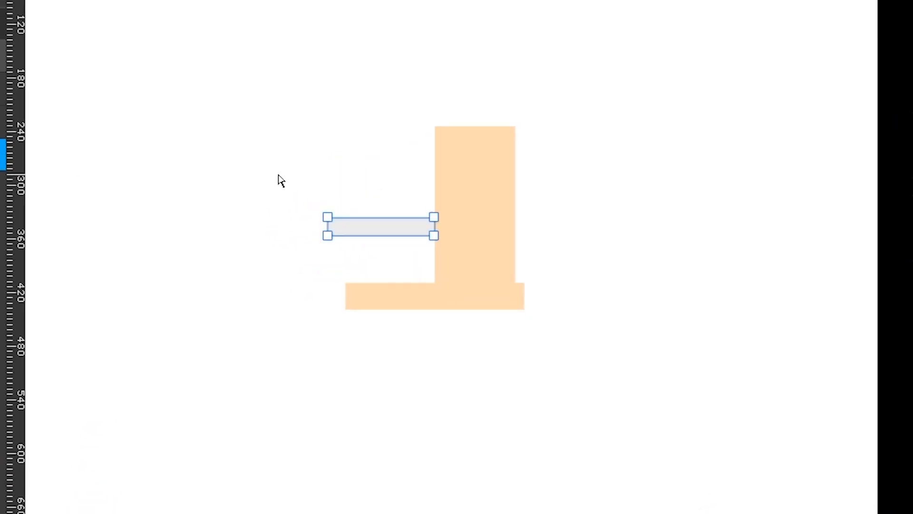
pyautogui.moveTo(277, 179); pyautogui.dragTo(341, 267)
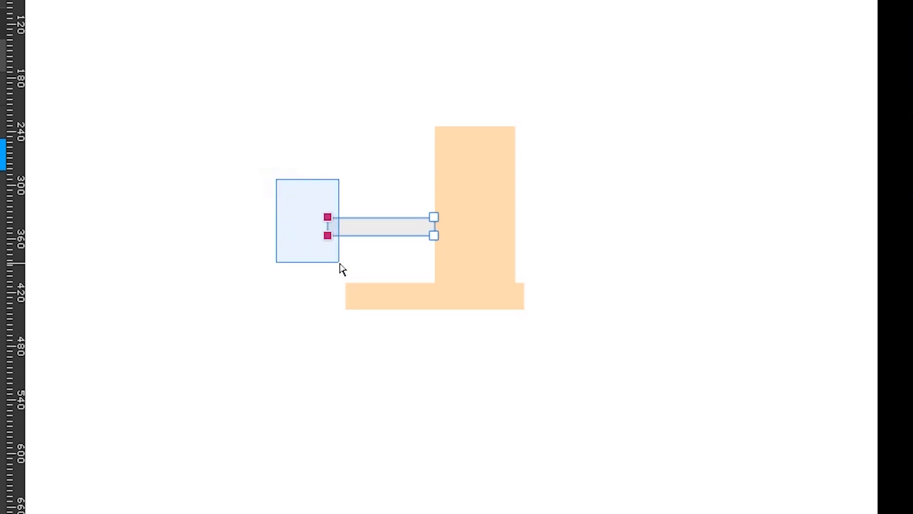
pyautogui.press('Delete')
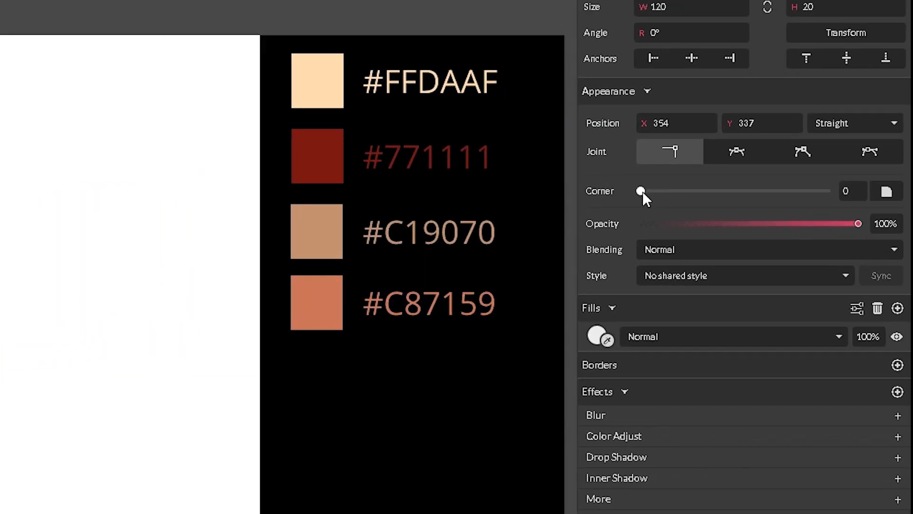
pyautogui.moveTo(641, 191); pyautogui.dragTo(664, 193)
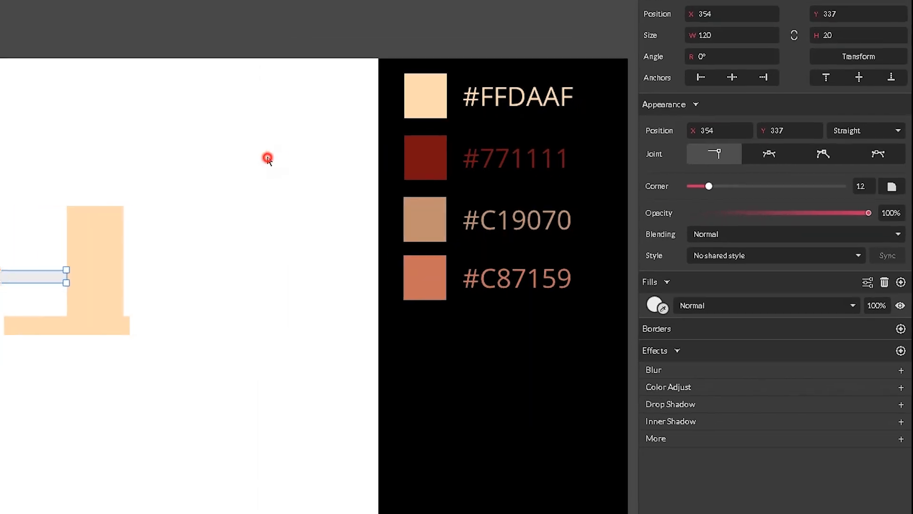
pyautogui.click(261, 158)
pyautogui.click(241, 107)
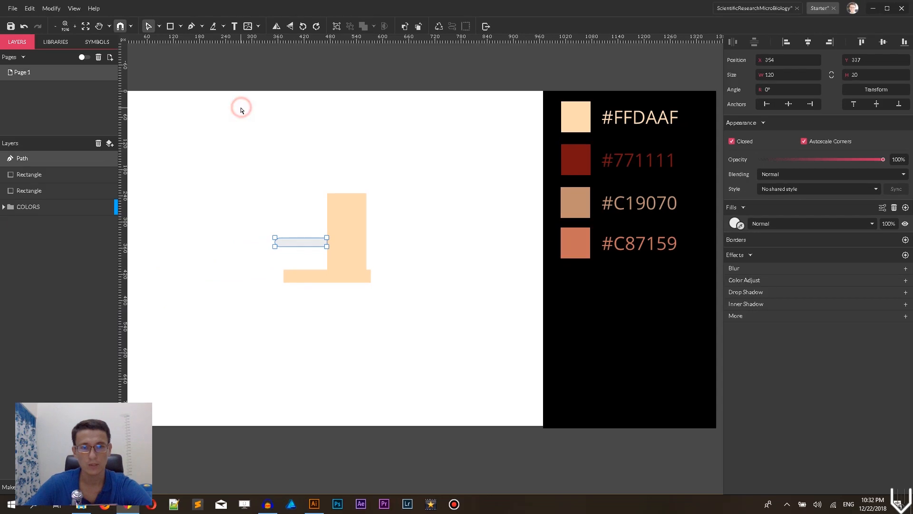
pyautogui.click(245, 177)
# Fill the stage path with the #FFDAAF swatch colour sampled from the palette and deselect it.
pyautogui.click(181, 26)
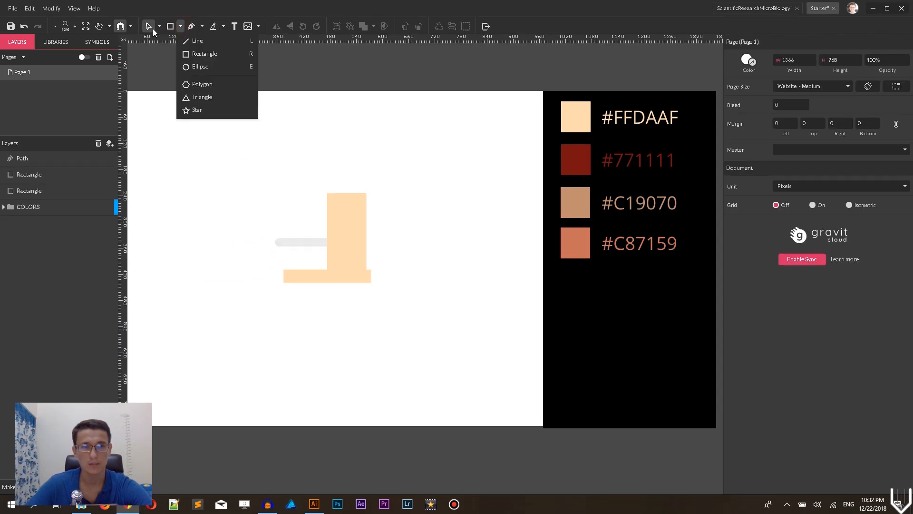
pyautogui.click(159, 27)
pyautogui.click(180, 43)
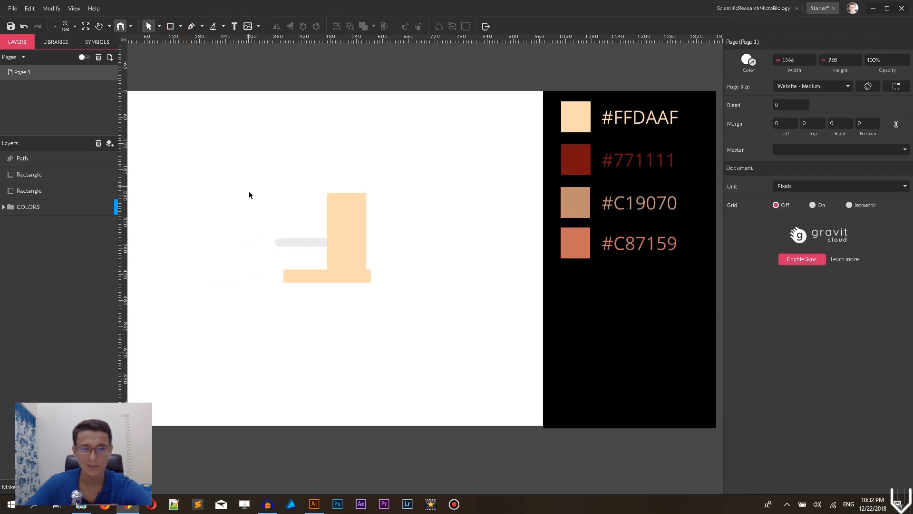
pyautogui.click(289, 242)
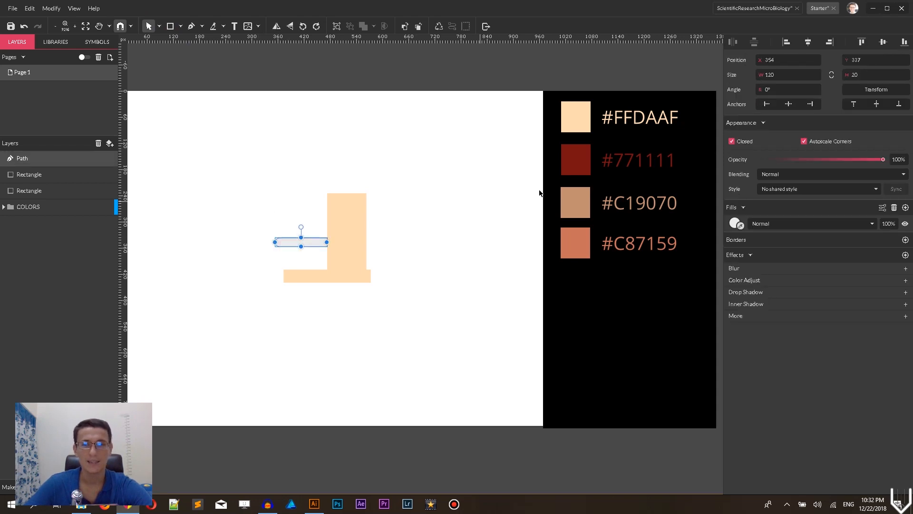
pyautogui.click(741, 225)
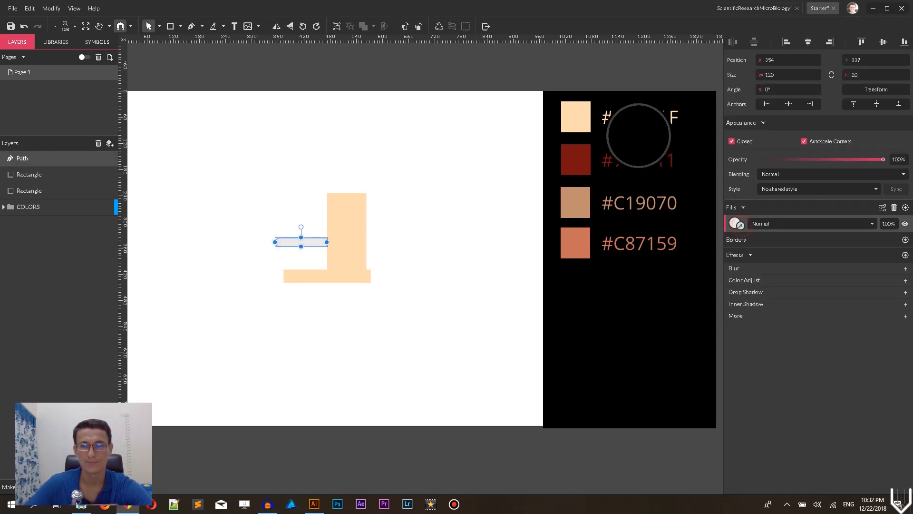
pyautogui.click(568, 114)
pyautogui.click(402, 145)
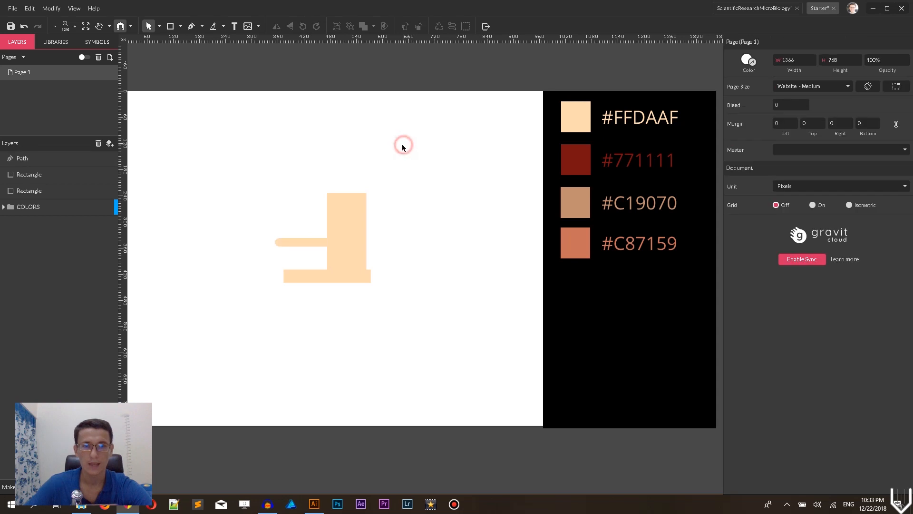
# Create a new layer and rename it Solids.
pyautogui.moveTo(208, 153); pyautogui.dragTo(459, 307)
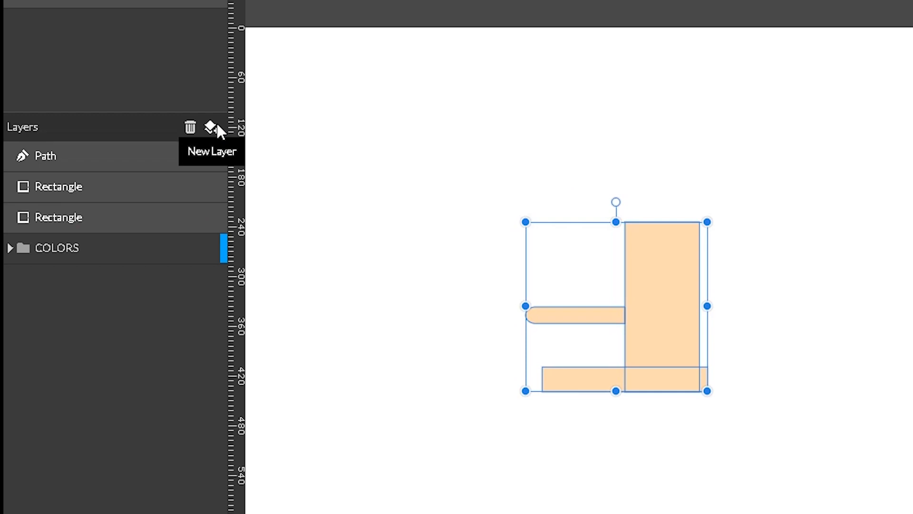
pyautogui.click(215, 127)
pyautogui.click(62, 156)
pyautogui.doubleClick(61, 156)
pyautogui.write('Solids')
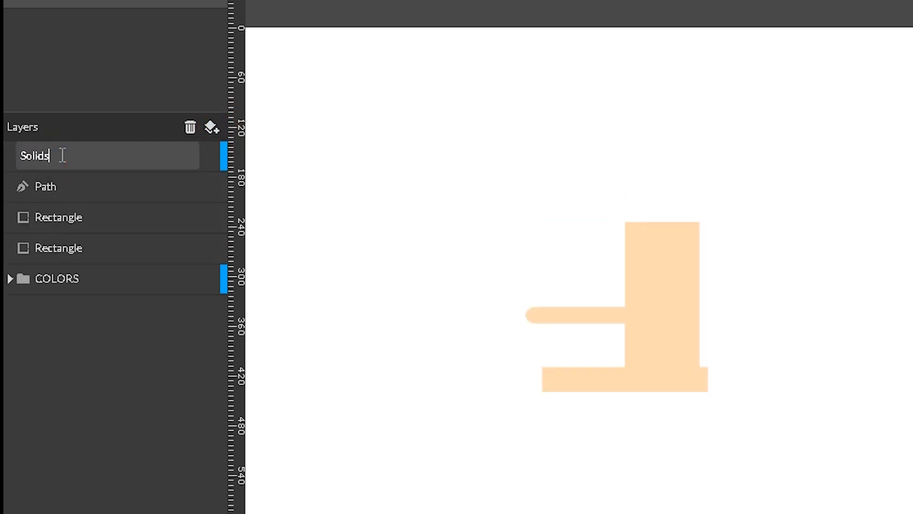
pyautogui.press('Return')
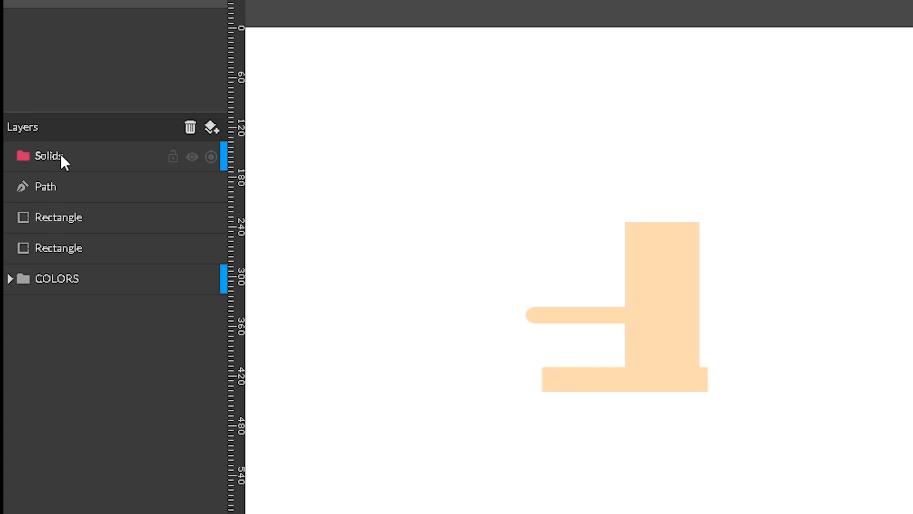
# Move the stage path and both rectangles together into the Solids layer.
pyautogui.click(91, 259)
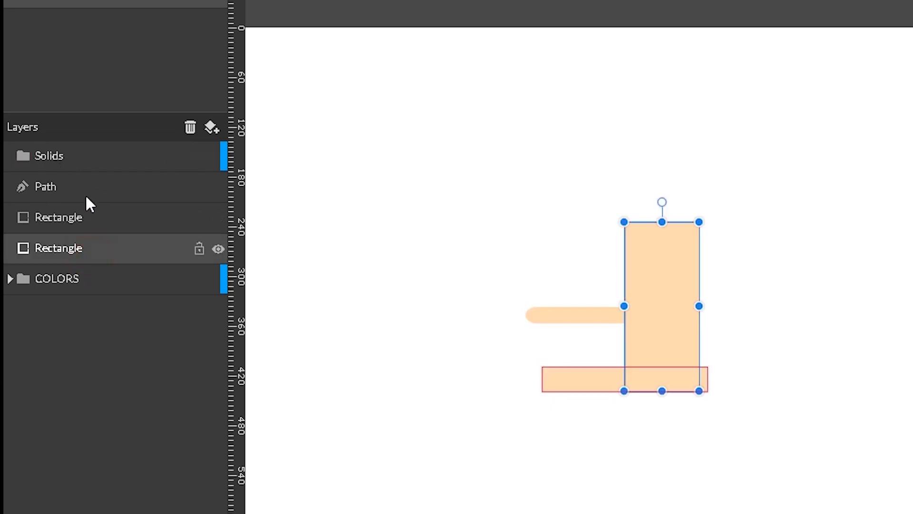
pyautogui.keyDown('shift'); pyautogui.click(82, 190); pyautogui.keyUp('shift')
pyautogui.moveTo(81, 193); pyautogui.dragTo(70, 259)
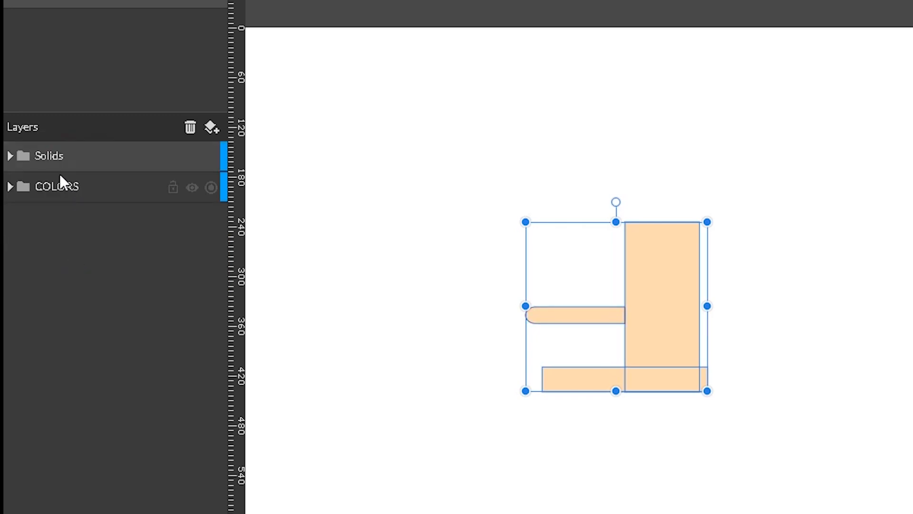
# Duplicate the Solids layer and rename the copy Otlines.
pyautogui.click(25, 155)
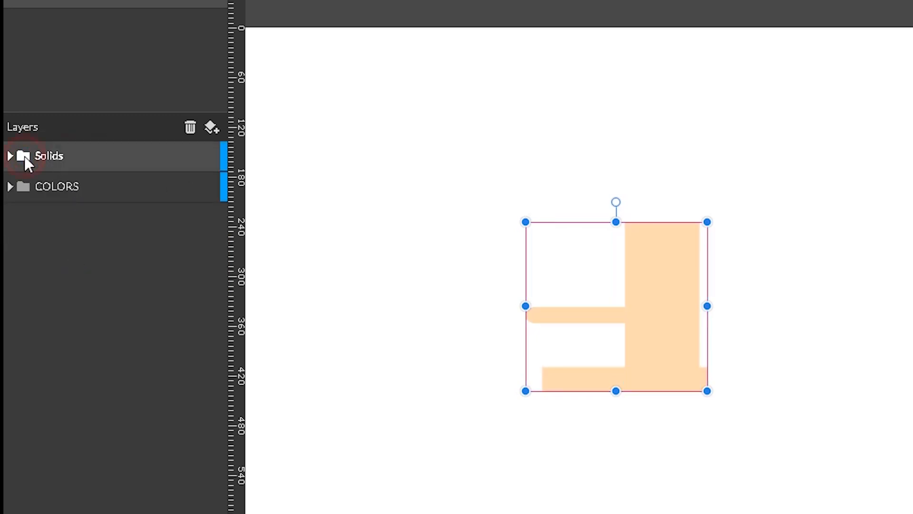
pyautogui.hotkey('ctrl', 'd')
pyautogui.click(50, 155)
pyautogui.doubleClick(50, 156)
pyautogui.press('BackSpace')
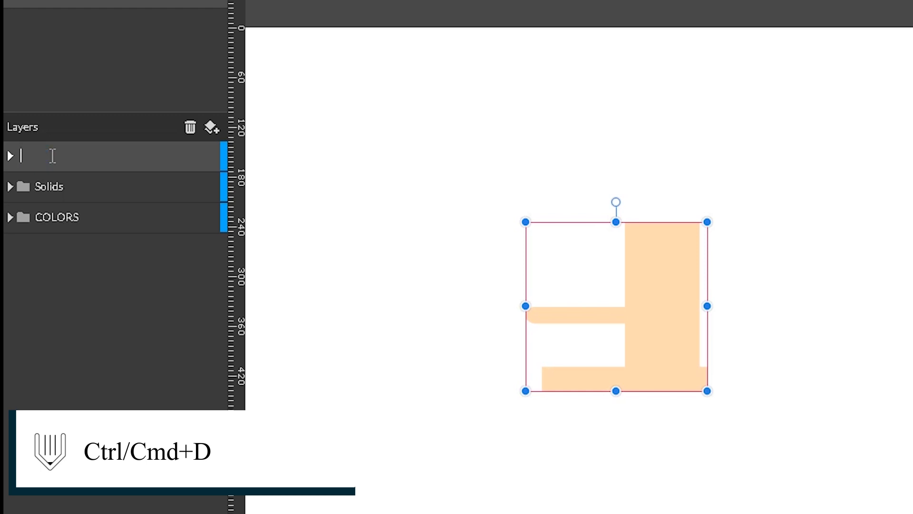
pyautogui.write('Otlines')
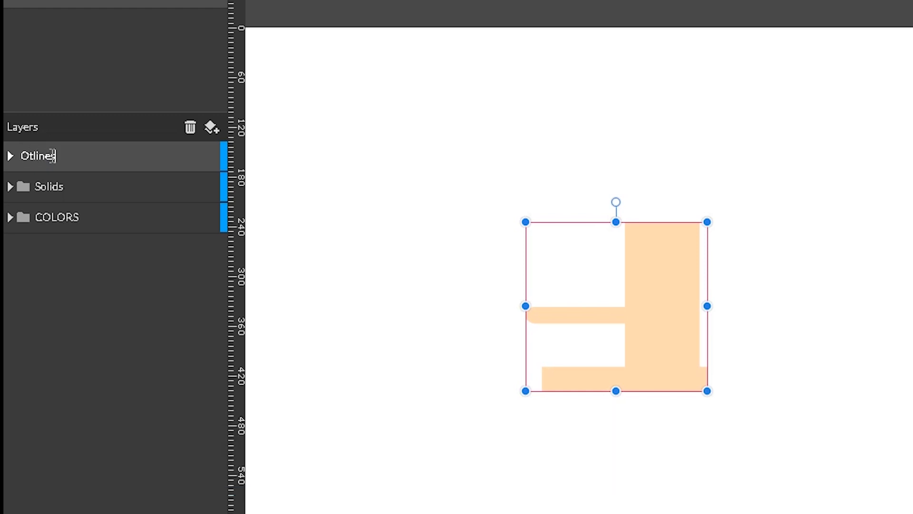
pyautogui.press('Return')
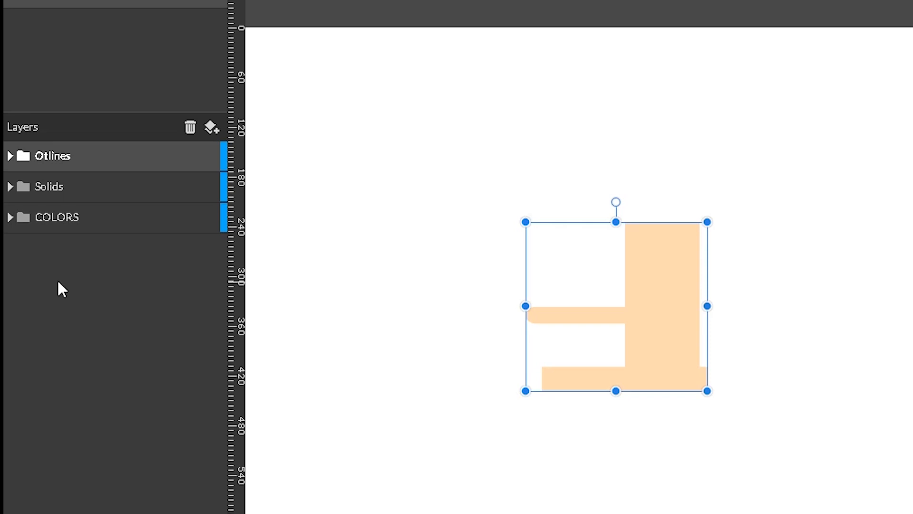
# Remove the fill from all three shapes in the Otlines layer.
pyautogui.click(10, 157)
pyautogui.click(85, 248)
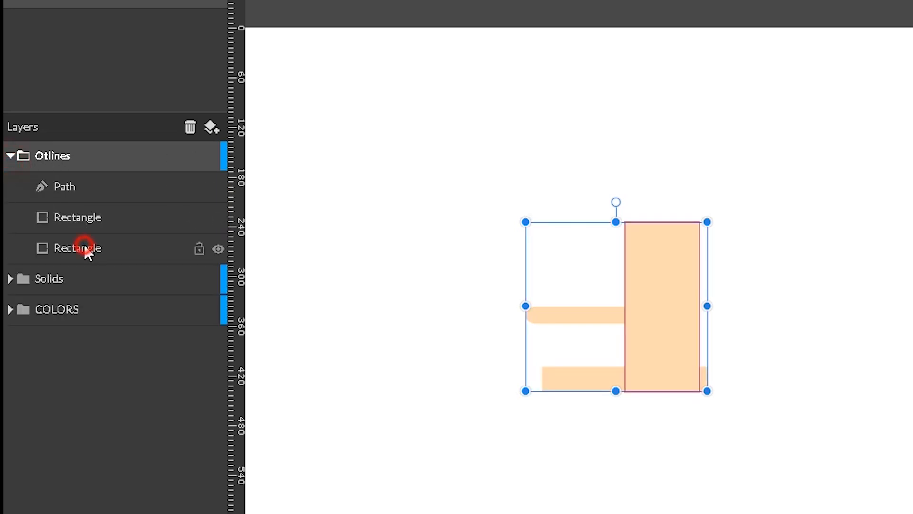
pyautogui.keyDown('shift'); pyautogui.click(81, 187); pyautogui.keyUp('shift')
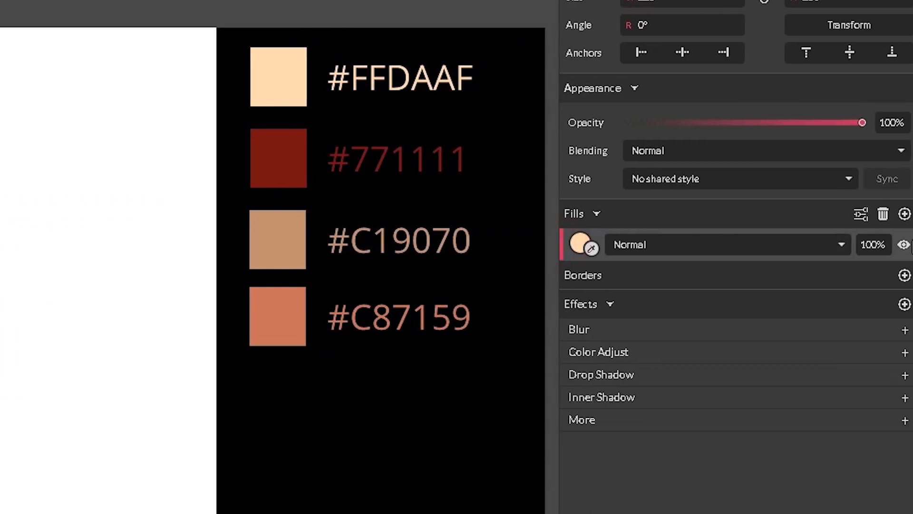
pyautogui.click(883, 213)
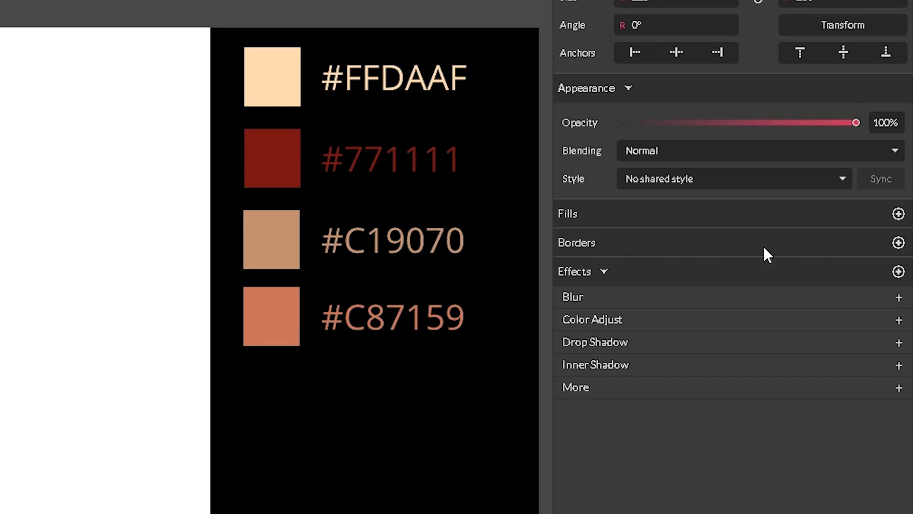
# Add a border to the three outline shapes in the palette's #771111 dark red with a width of 4.
pyautogui.click(898, 243)
pyautogui.click(625, 268)
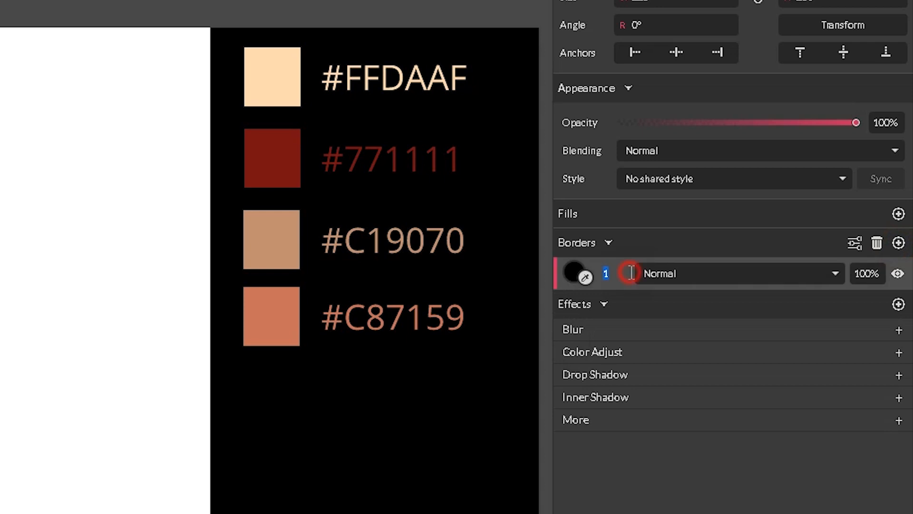
pyautogui.moveTo(585, 277); pyautogui.dragTo(275, 163)
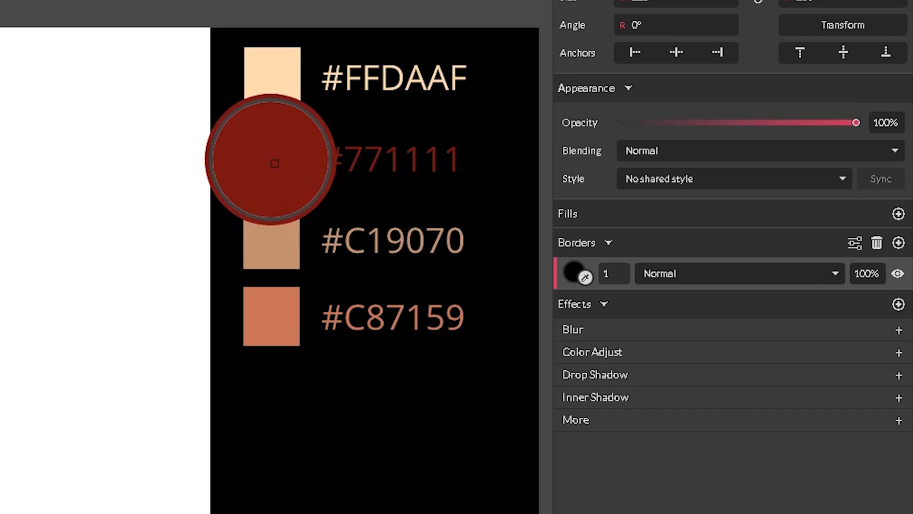
pyautogui.moveTo(275, 163); pyautogui.dragTo(276, 161)
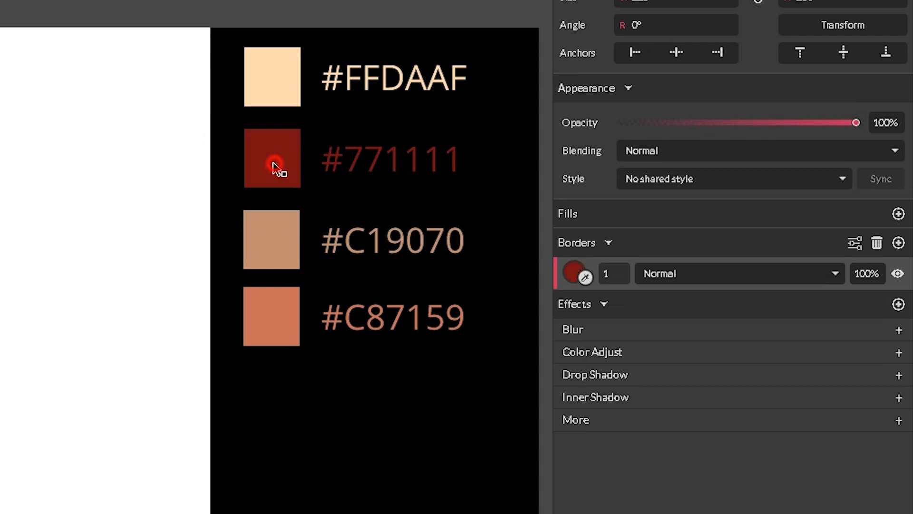
pyautogui.click(606, 278)
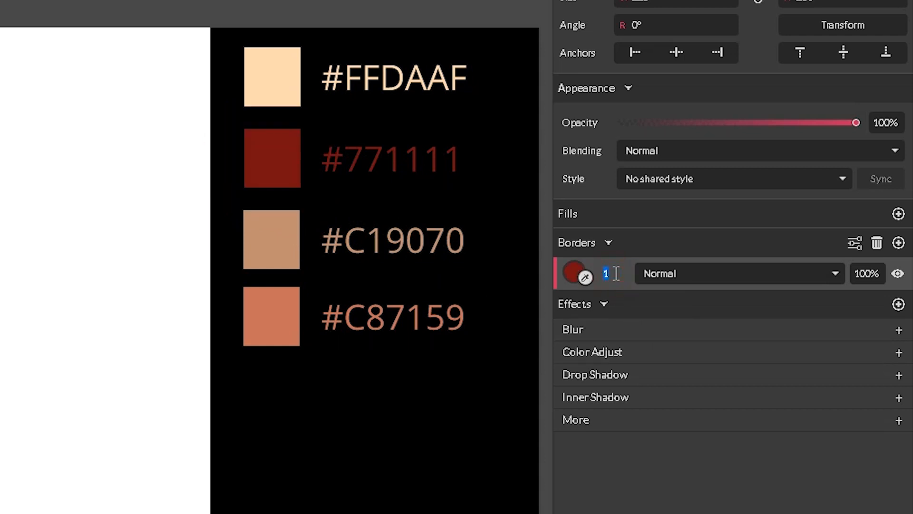
pyautogui.write('4')
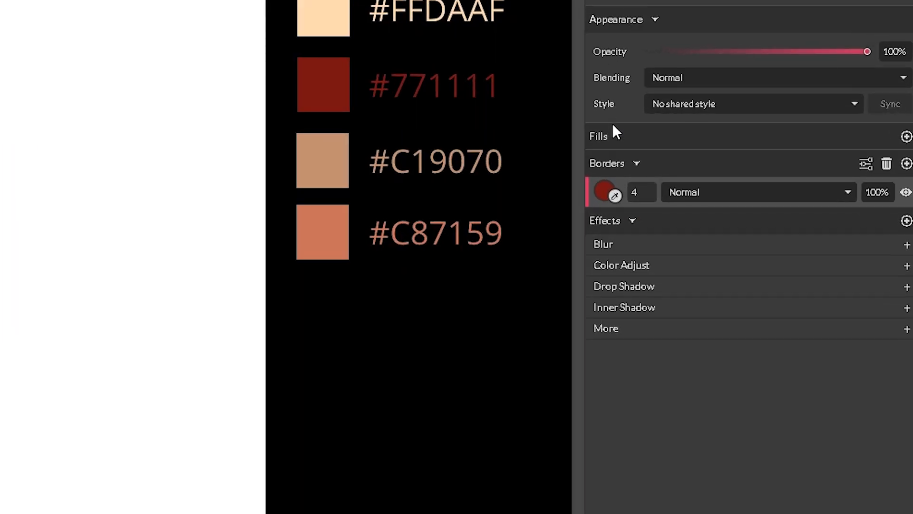
# Create a new shared style named Border from the outline shapes, including Style, Fill, Border and Effects.
pyautogui.click(664, 108)
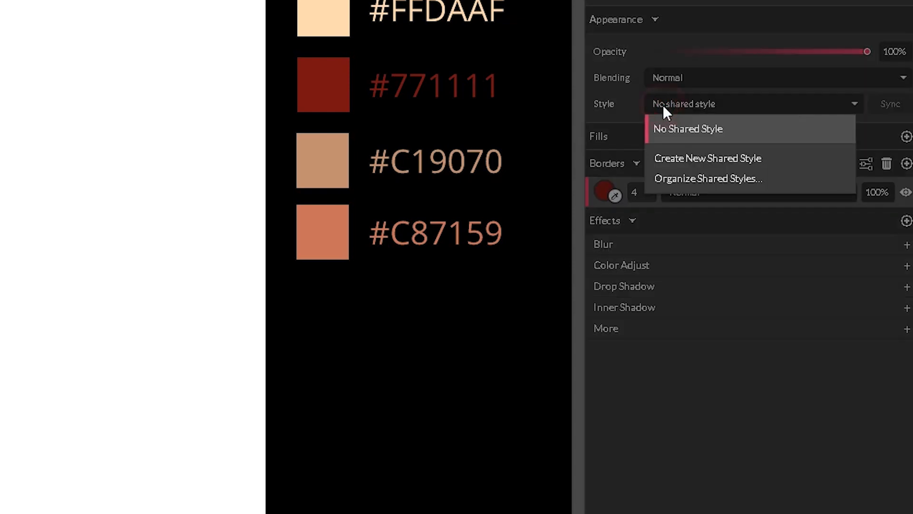
pyautogui.click(661, 161)
pyautogui.moveTo(656, 184); pyautogui.dragTo(584, 184)
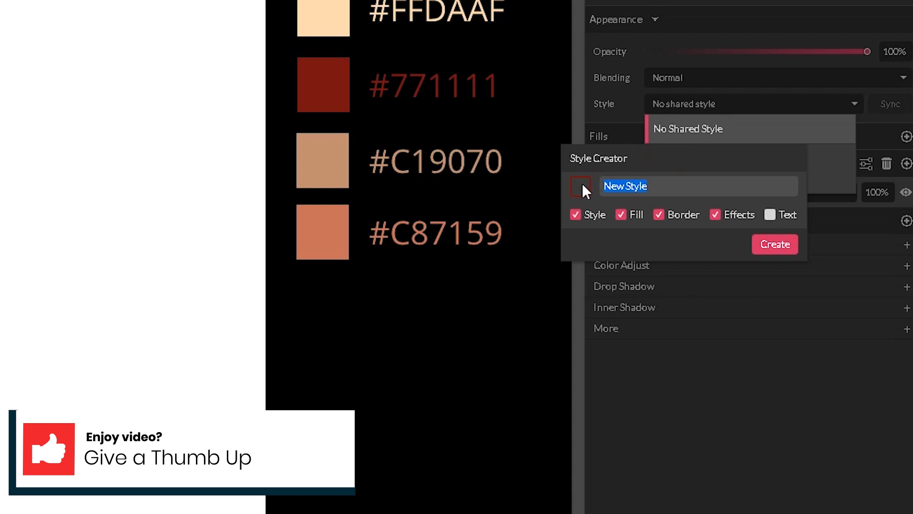
pyautogui.press('BackSpace')
pyautogui.write('Border')
pyautogui.click(781, 244)
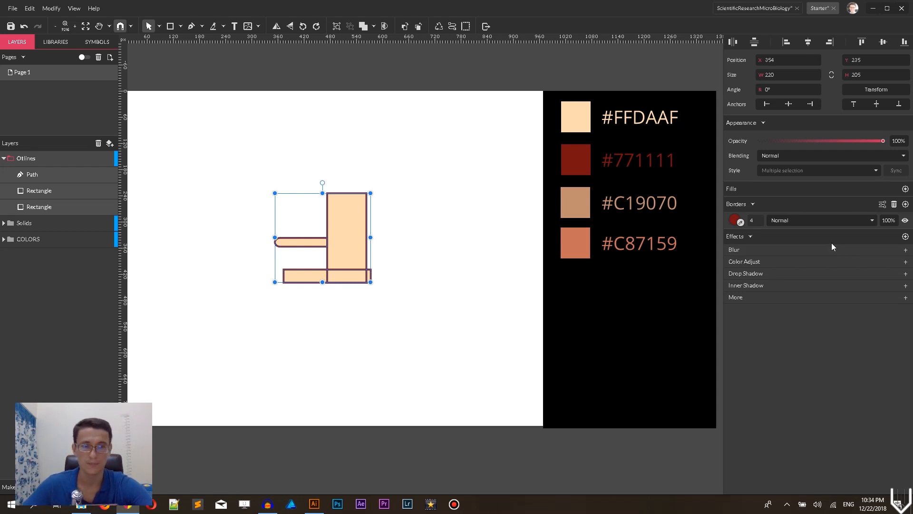
# Move the base's solid and outline rectangles together directly beneath the column at X 374, Y 440, and deselect them.
pyautogui.click(265, 329)
pyautogui.moveTo(262, 260); pyautogui.dragTo(305, 305)
pyautogui.moveTo(304, 272); pyautogui.dragTo(307, 286)
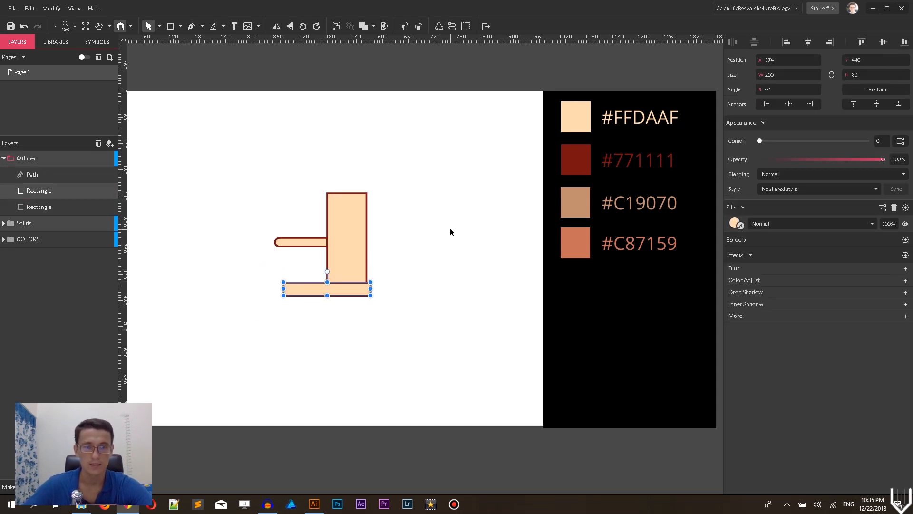
pyautogui.click(450, 228)
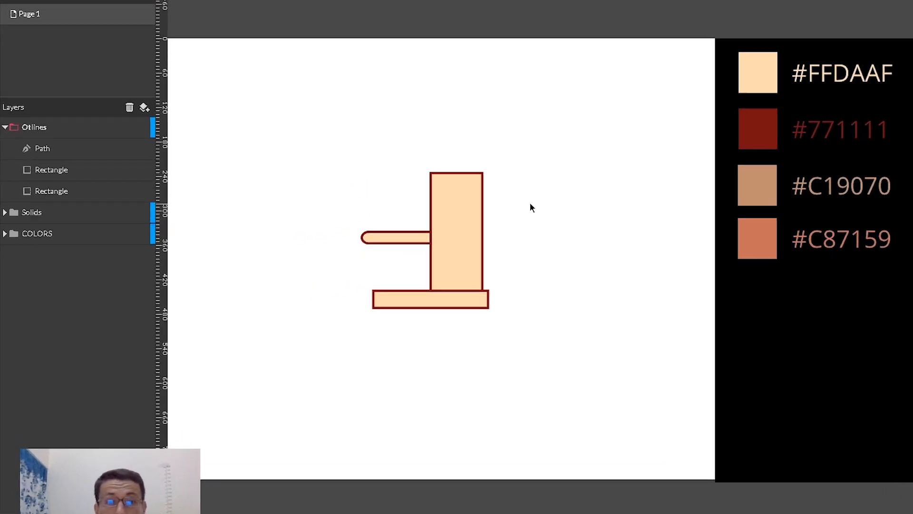
# Collapse the Otlines layer, then create a new layer above it and rename it Top.
pyautogui.click(5, 127)
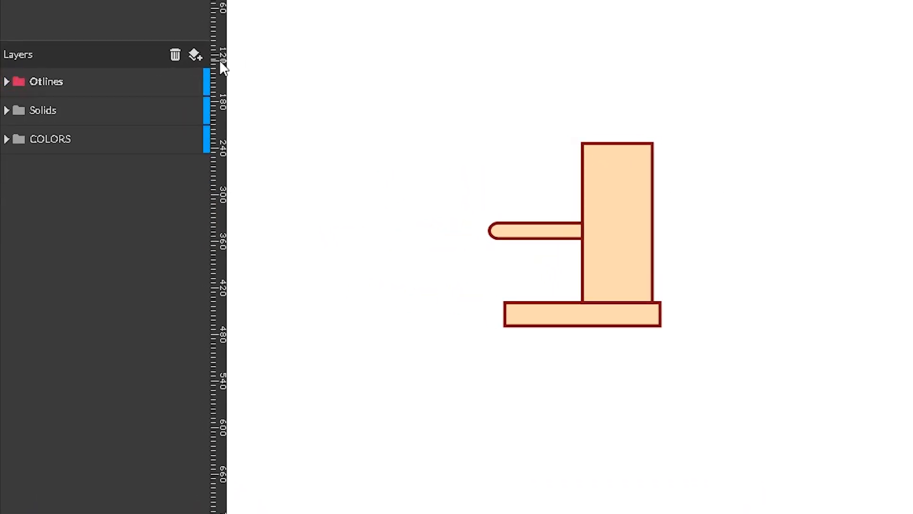
pyautogui.click(198, 58)
pyautogui.doubleClick(49, 81)
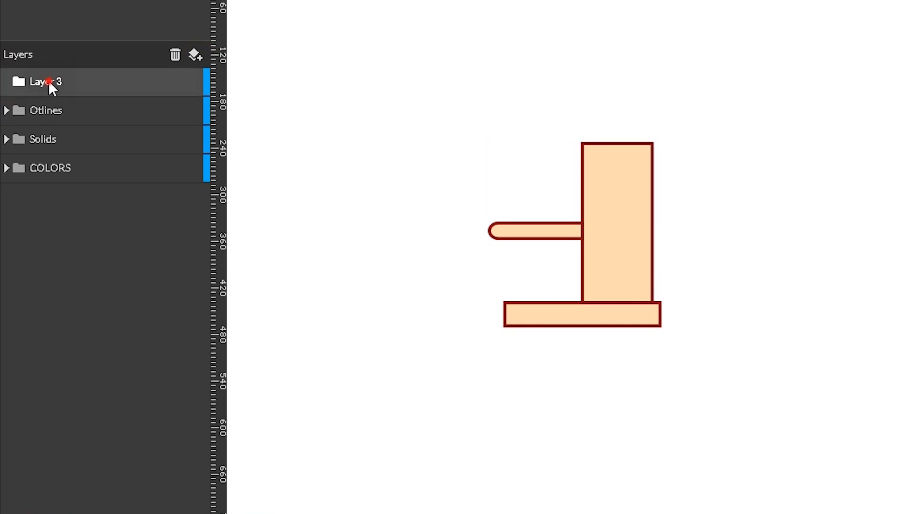
pyautogui.press('BackSpace')
pyautogui.write('Top')
pyautogui.press('Return')
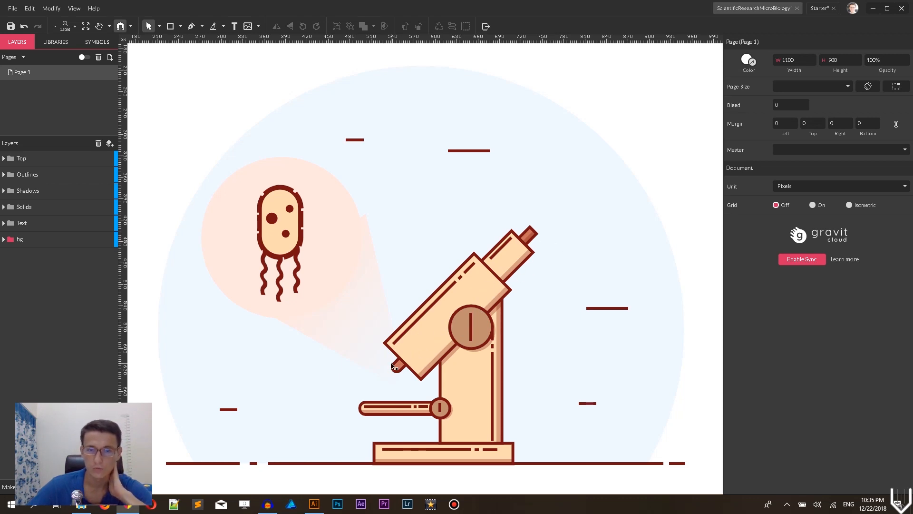
# In the Starter document, draw a rectangle about 72 px wide in the empty area right of the column and set its height to 177.
pyautogui.click(817, 9)
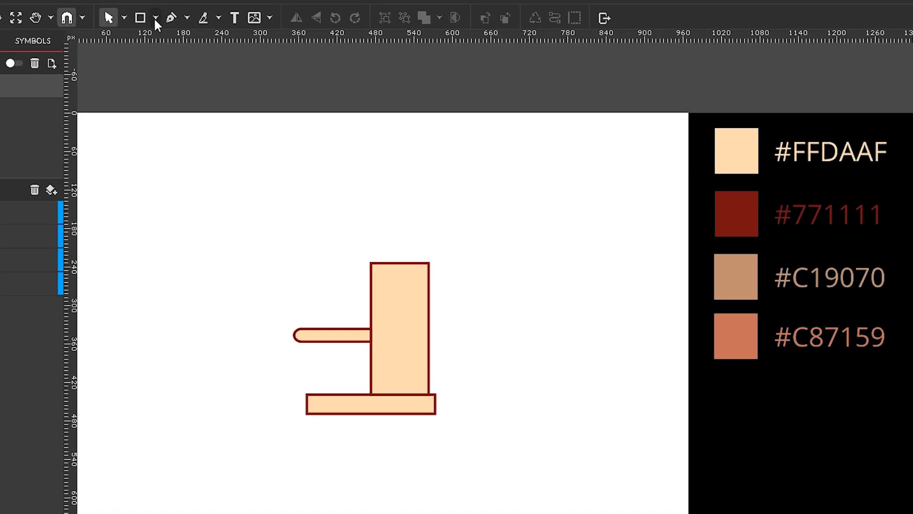
pyautogui.click(181, 26)
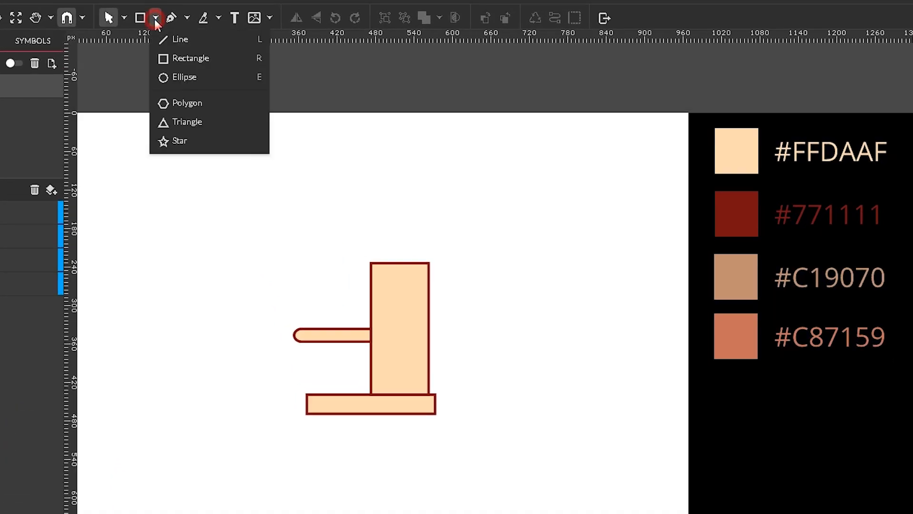
pyautogui.click(189, 59)
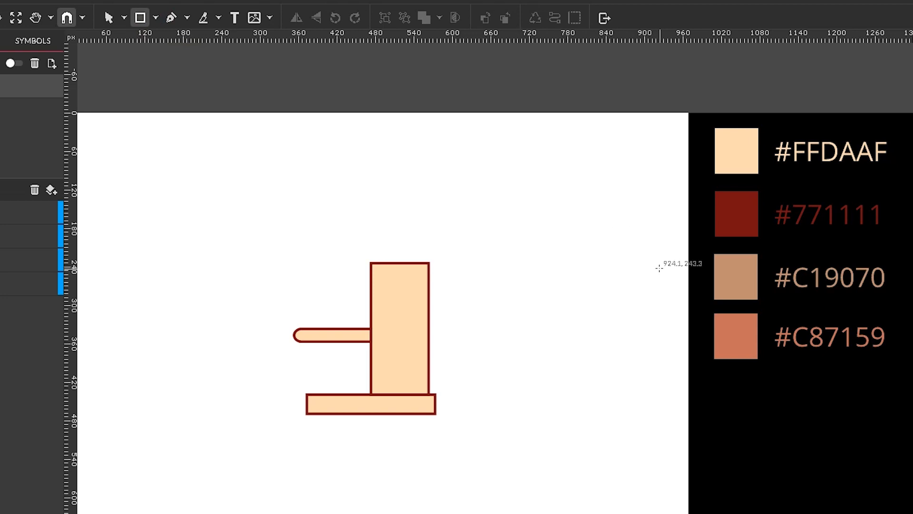
pyautogui.moveTo(520, 209)
pyautogui.mouseDown()
pyautogui.moveTo(551, 320)
pyautogui.moveTo(574, 312)
pyautogui.mouseUp()
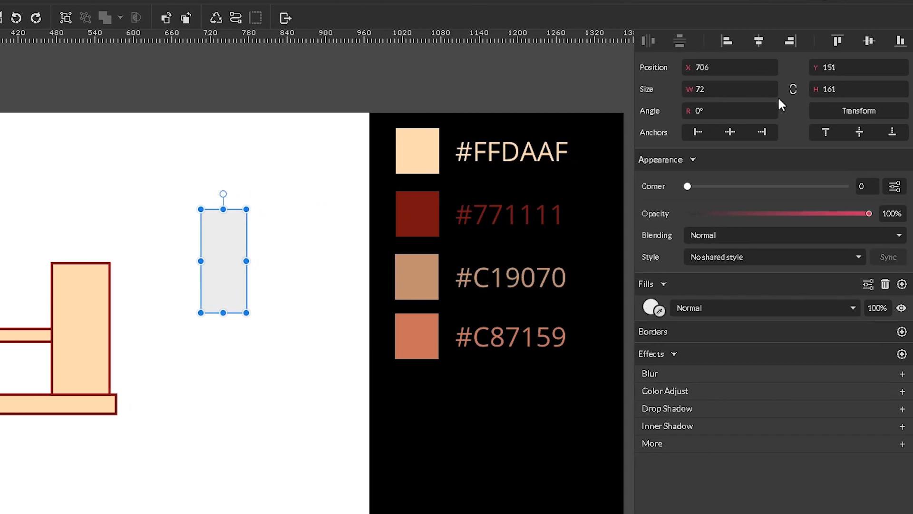
pyautogui.click(853, 89)
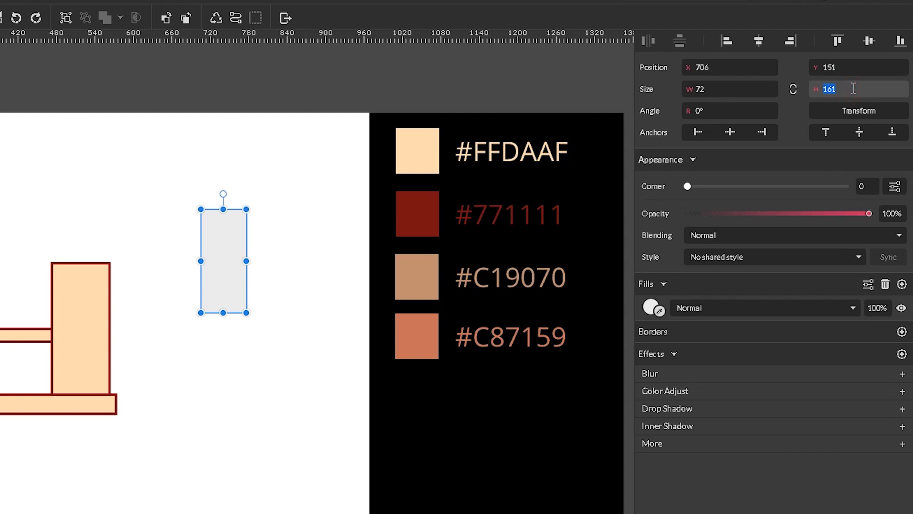
pyautogui.write('177')
pyautogui.press('Return')
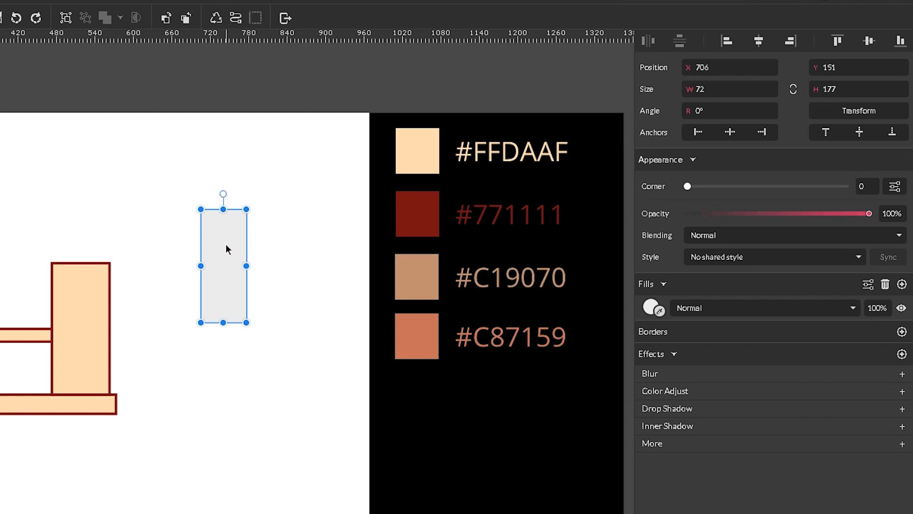
# Duplicate the rectangle directly above the original and set the copy's width to 43.
pyautogui.moveTo(223, 266); pyautogui.dragTo(218, 160)
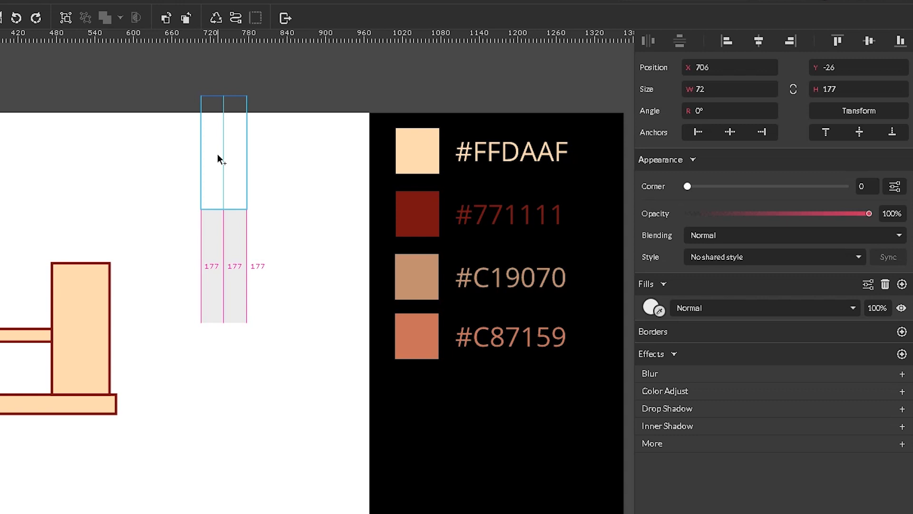
pyautogui.moveTo(218, 153); pyautogui.dragTo(236, 152)
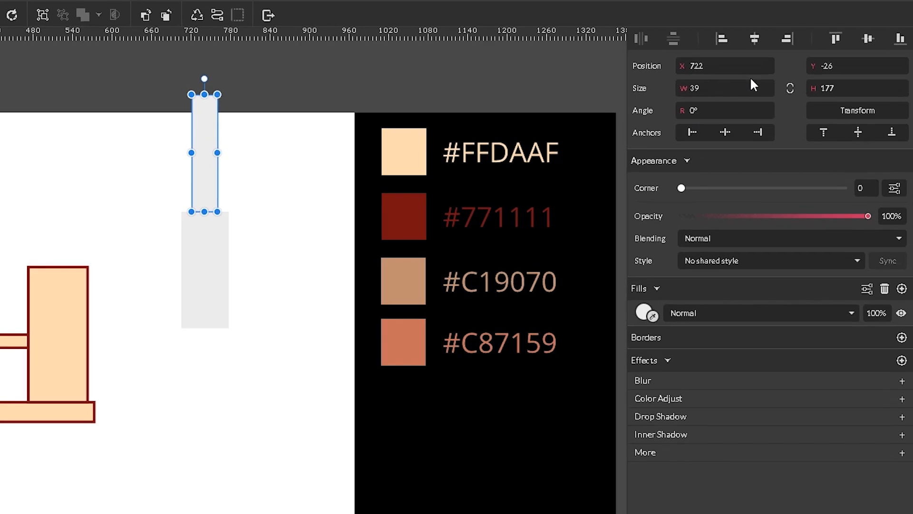
pyautogui.doubleClick(717, 90)
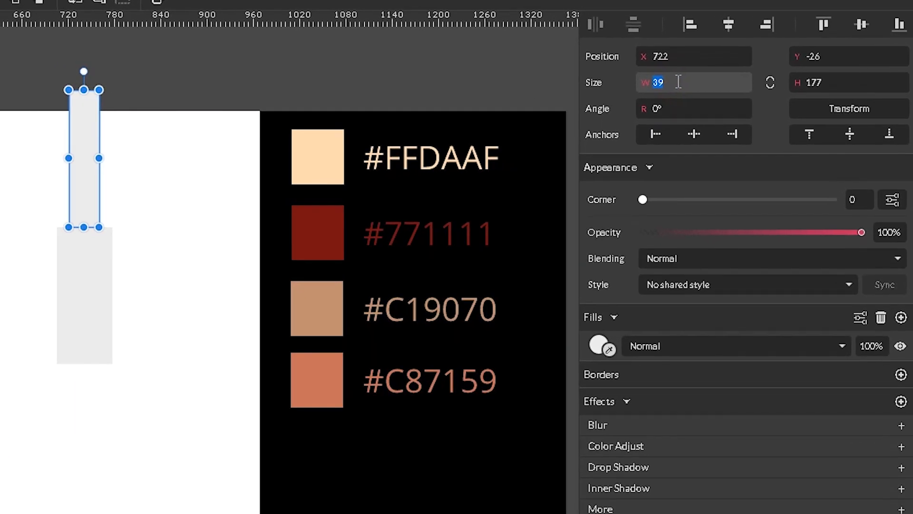
pyautogui.write('43')
pyautogui.press('Return')
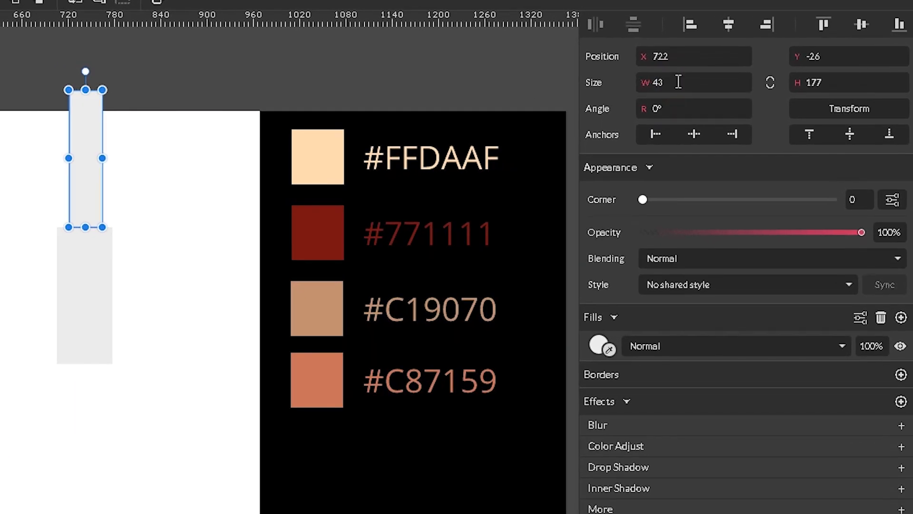
# Centre the two stacked rectangles horizontally and shorten the upper one from its top edge to about 94 px high.
pyautogui.moveTo(1, 81); pyautogui.dragTo(168, 358)
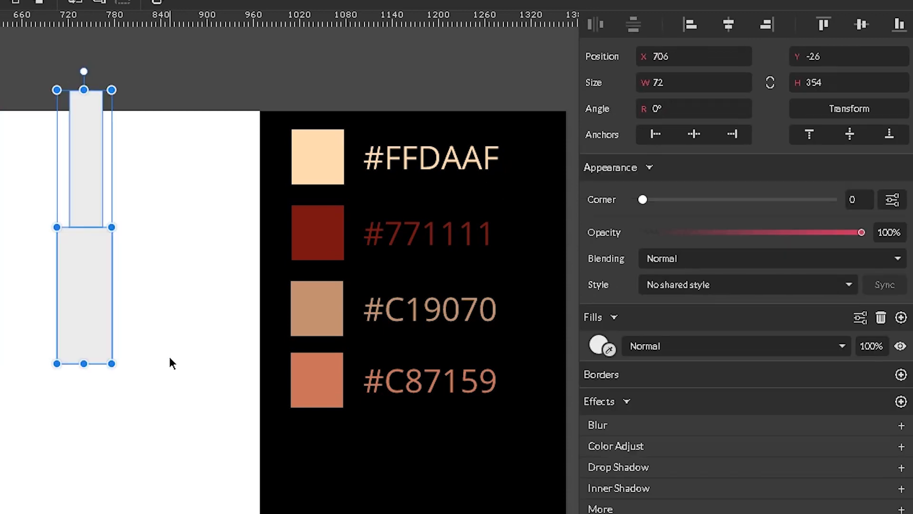
pyautogui.click(729, 24)
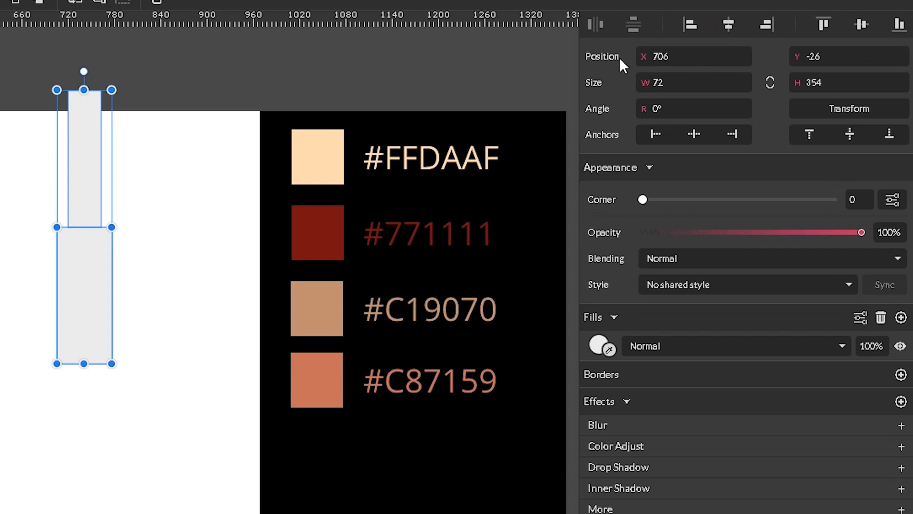
pyautogui.click(145, 138)
pyautogui.click(76, 124)
pyautogui.moveTo(84, 91); pyautogui.dragTo(92, 399)
# Place a small rectangle of about 20 by 25 px centred at each end of the stacked tube, using a duplicate for the top.
pyautogui.click(142, 154)
pyautogui.moveTo(82, 442); pyautogui.dragTo(95, 149)
pyautogui.hotkey('ctrl', 'z')
pyautogui.click(137, 373)
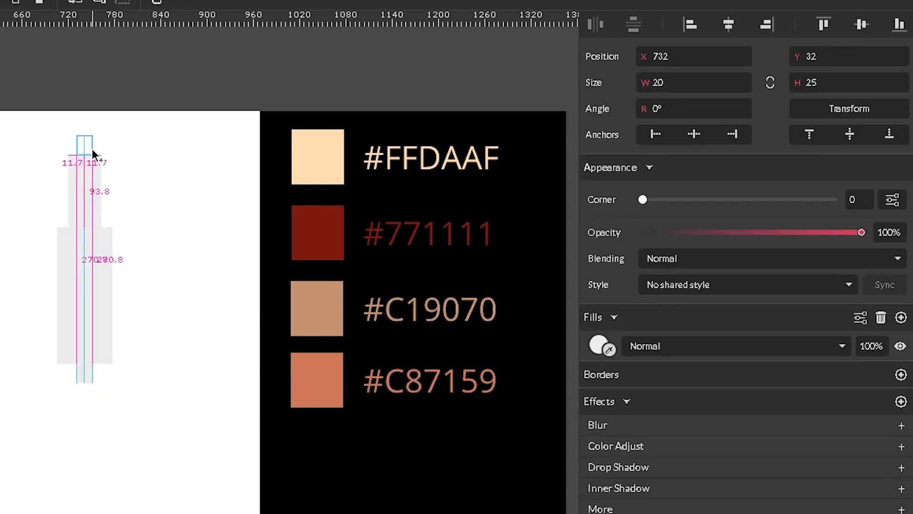
pyautogui.click(192, 167)
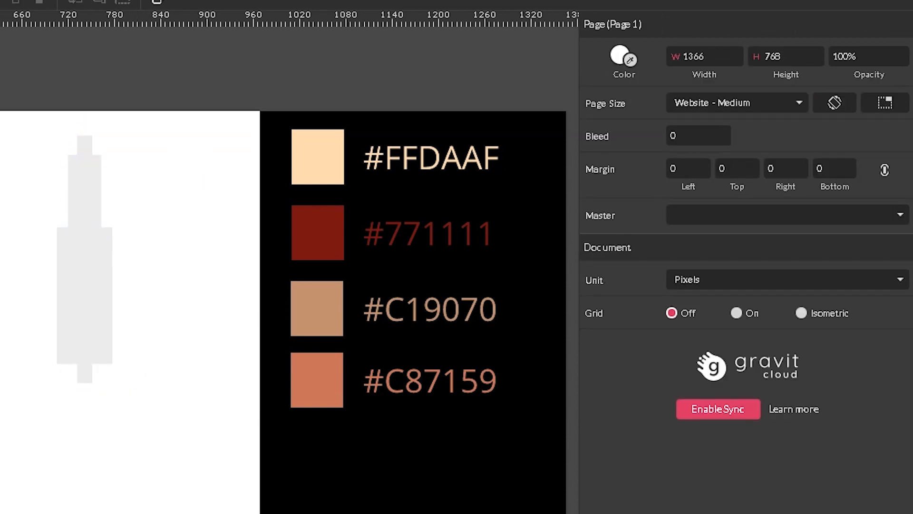
# Fill all four tube rectangles with the palette's #FFDAAF colour.
pyautogui.moveTo(0, 104); pyautogui.dragTo(211, 513)
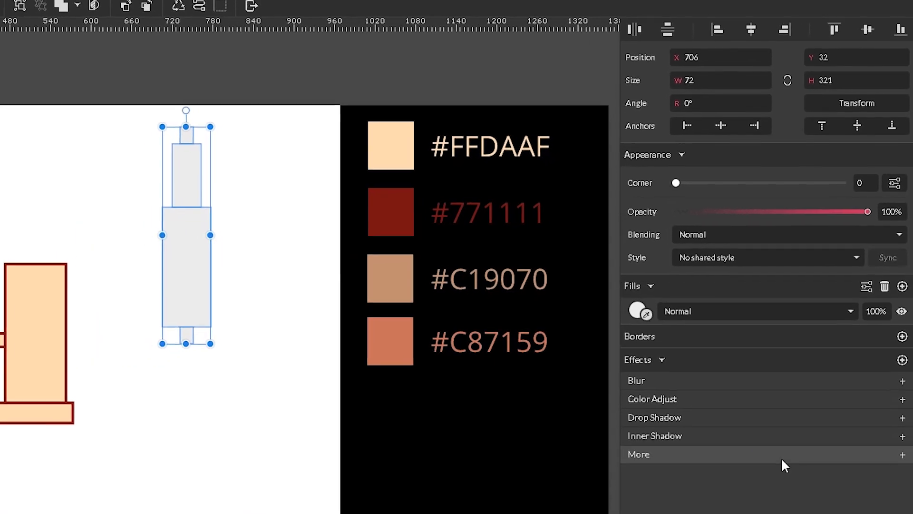
pyautogui.click(646, 314)
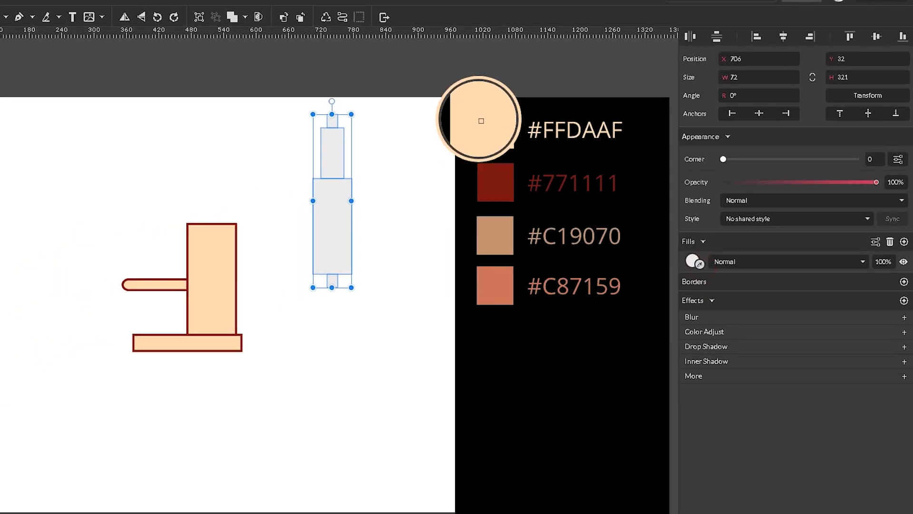
pyautogui.click(481, 121)
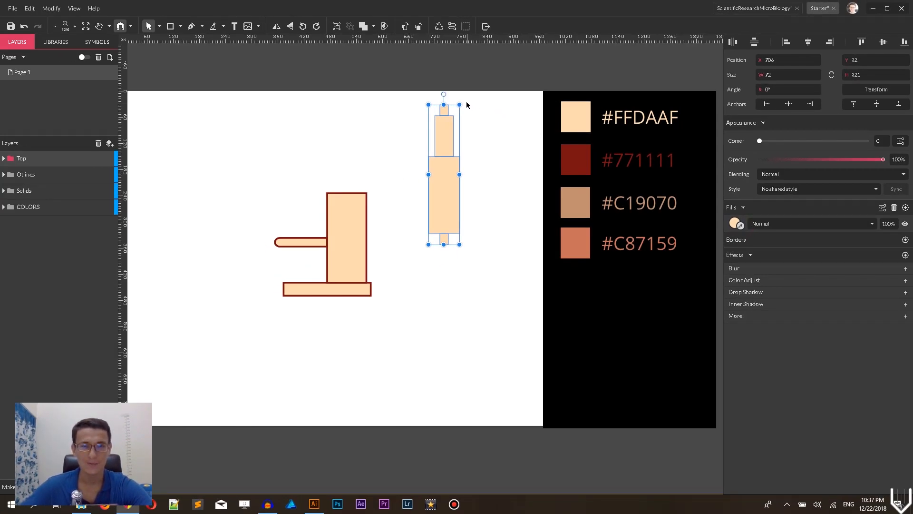
# Rotate the four tube rectangles together 45° clockwise and move them over the column's upper end at X 410, Y 59.
pyautogui.moveTo(444, 93); pyautogui.dragTo(494, 125)
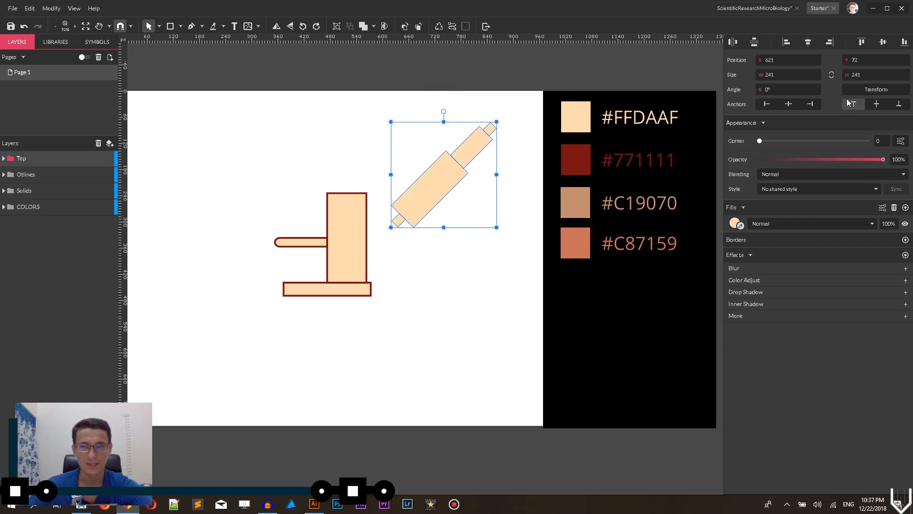
pyautogui.moveTo(456, 174); pyautogui.dragTo(355, 168)
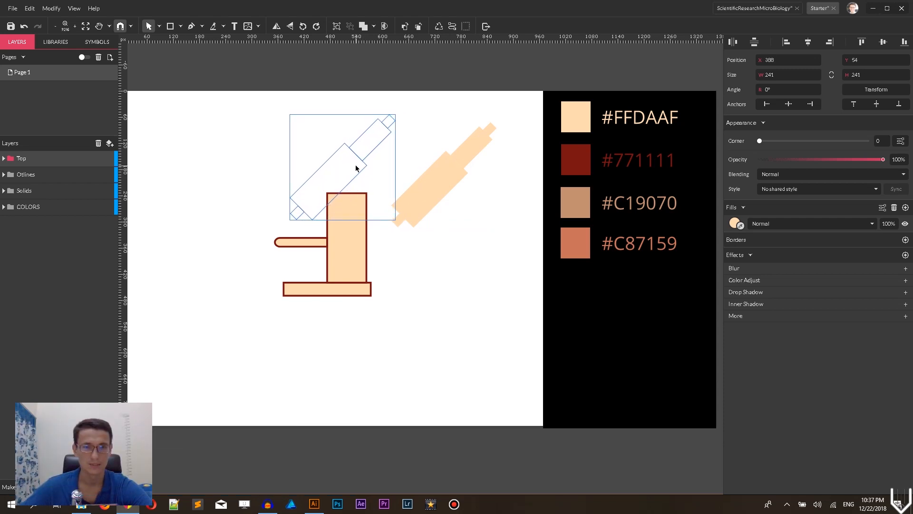
pyautogui.moveTo(356, 168); pyautogui.dragTo(352, 176)
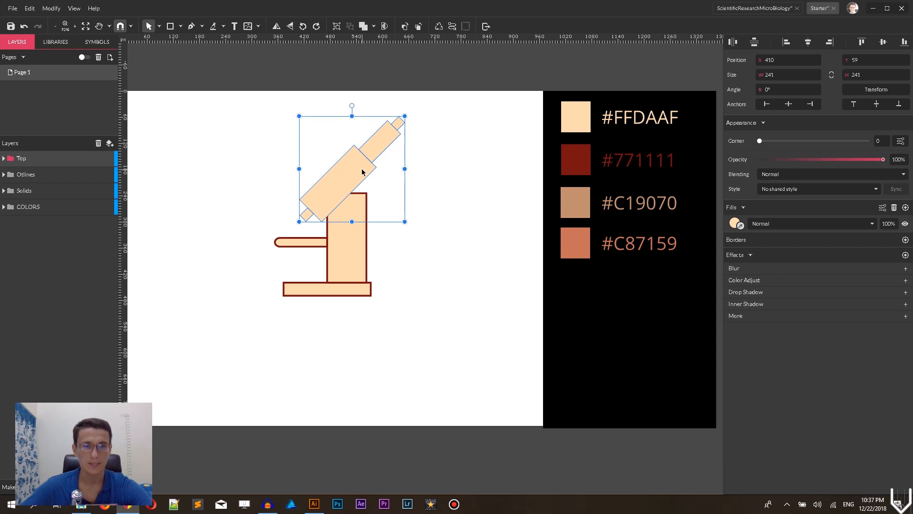
pyautogui.click(389, 190)
# Extend the column's solid and outline rectangles upward behind the tilted tube to a height of about 244.
pyautogui.moveTo(372, 203); pyautogui.dragTo(360, 219)
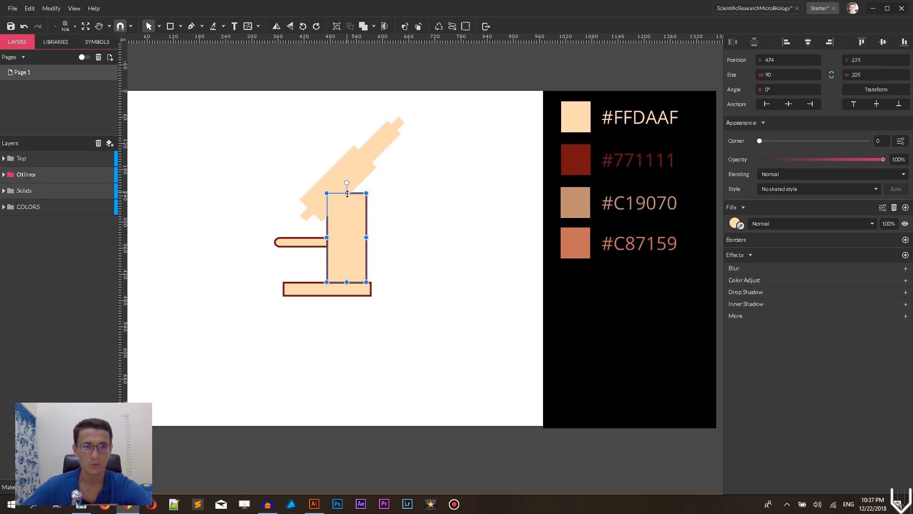
pyautogui.moveTo(348, 194); pyautogui.dragTo(348, 169)
pyautogui.click(412, 190)
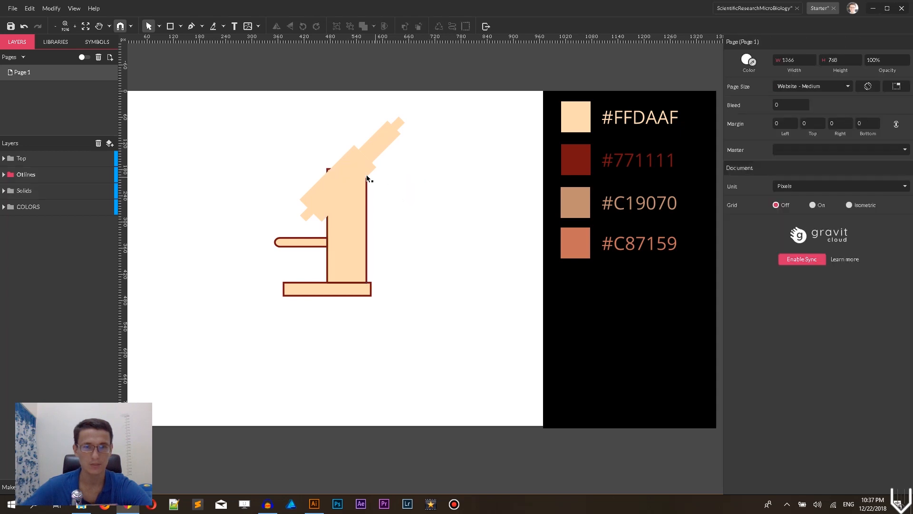
pyautogui.hotkey('ctrl', 'z')
pyautogui.moveTo(348, 193); pyautogui.dragTo(348, 176)
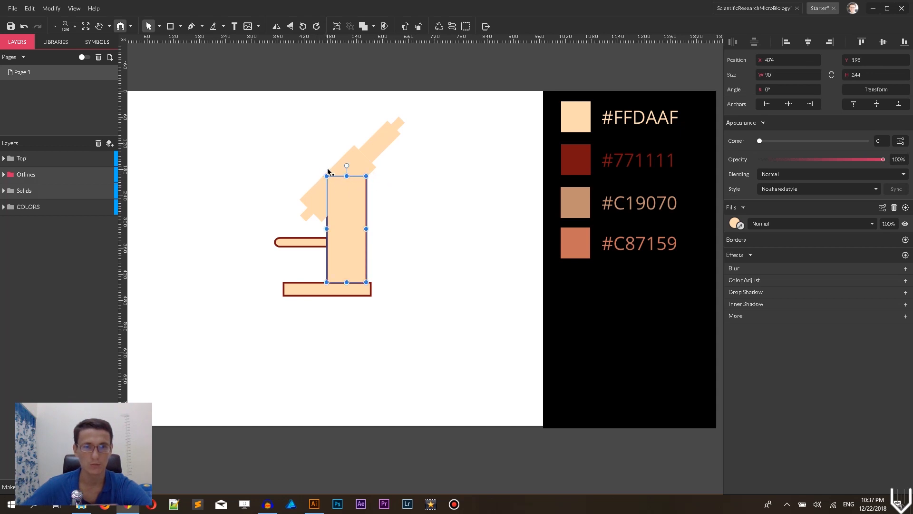
pyautogui.click(322, 135)
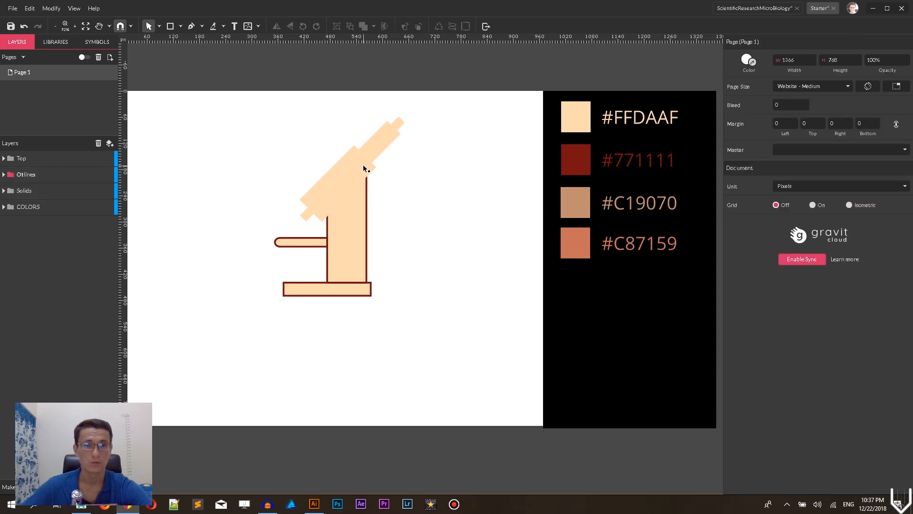
pyautogui.click(354, 181)
pyautogui.click(304, 220)
pyautogui.keyDown('shift'); pyautogui.click(387, 132); pyautogui.keyUp('shift')
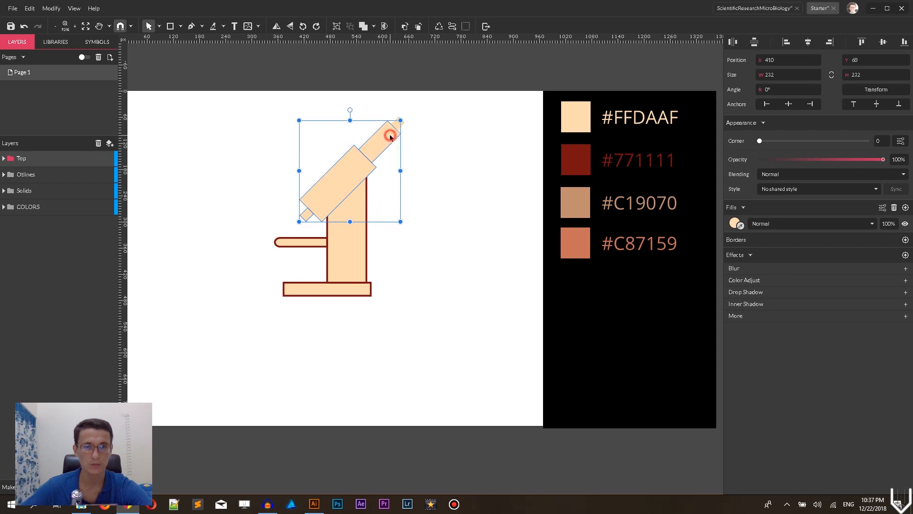
pyautogui.click(453, 123)
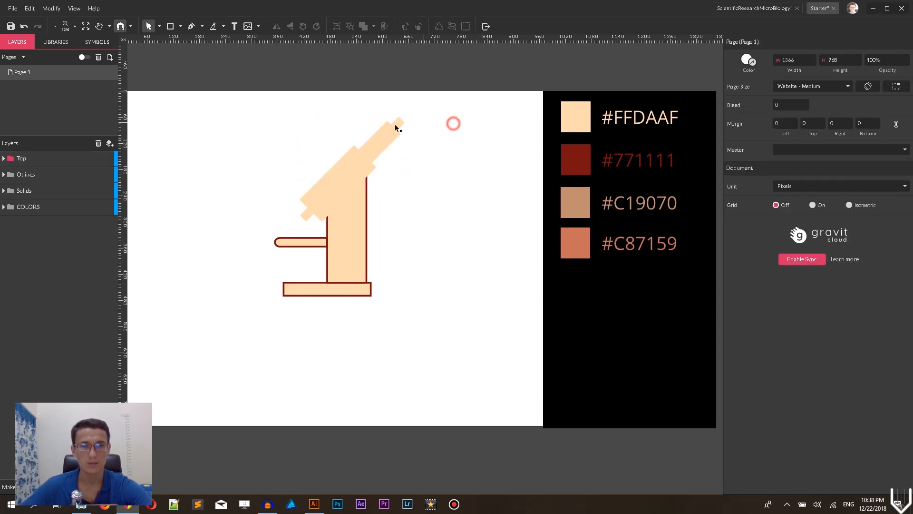
# Duplicate the four tilted tube rectangles in place and apply the shared Border style to the copies.
pyautogui.click(398, 118)
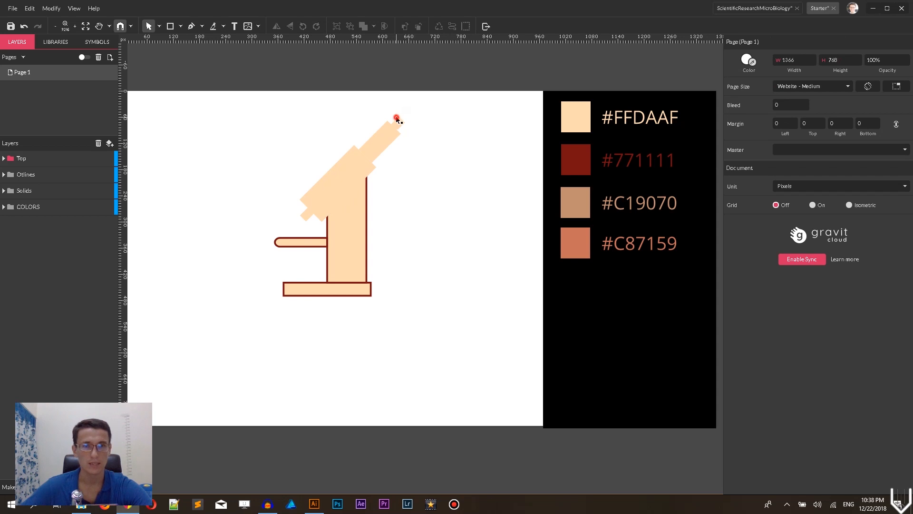
pyautogui.click(381, 133)
pyautogui.keyDown('shift'); pyautogui.click(338, 167); pyautogui.keyUp('shift')
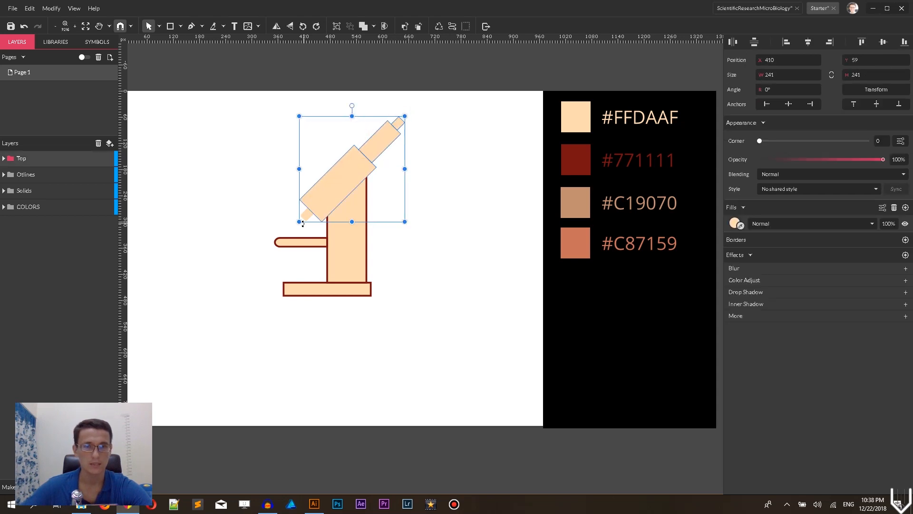
pyautogui.hotkey('ctrl', 'd')
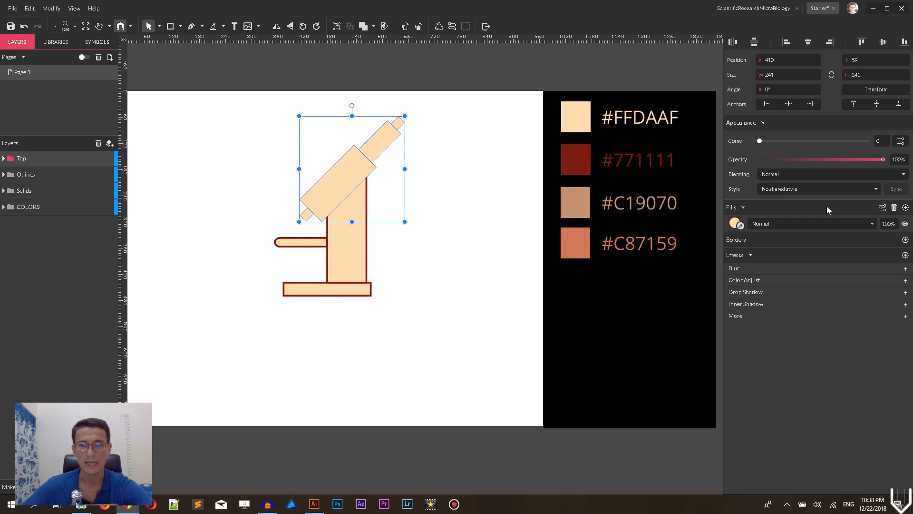
pyautogui.click(797, 189)
pyautogui.click(795, 216)
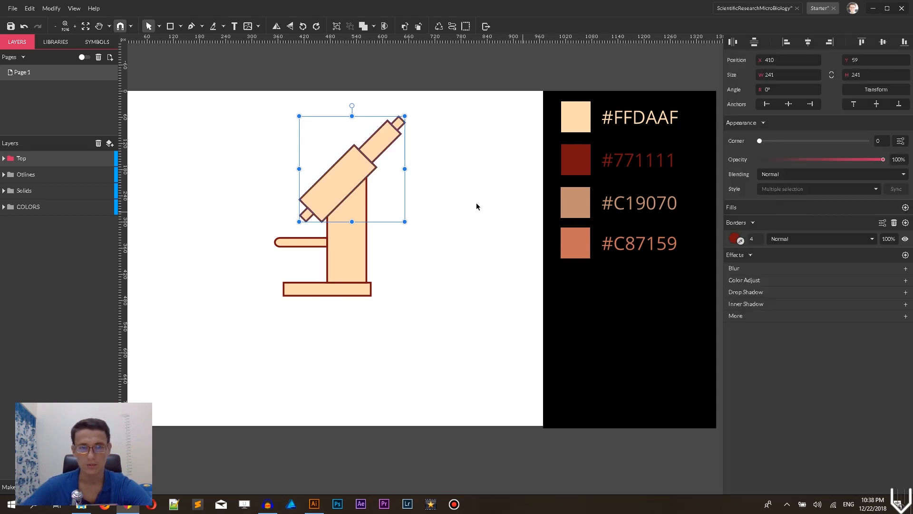
pyautogui.click(442, 184)
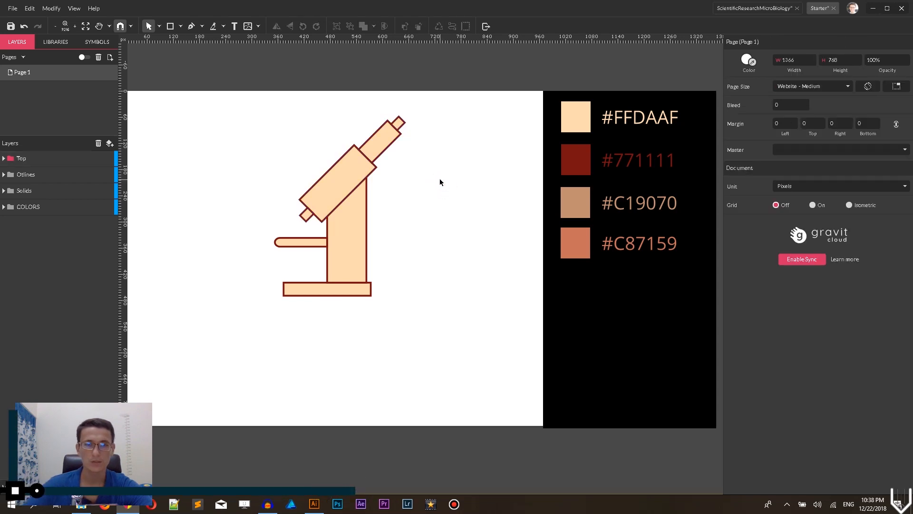
# Examine up close how the small rectangle at the tube's lower end and its outline join the main tube body.
pyautogui.scroll(3, 439, 182)
pyautogui.press('h')
pyautogui.moveTo(391, 145); pyautogui.dragTo(393, 246)
pyautogui.press('v')
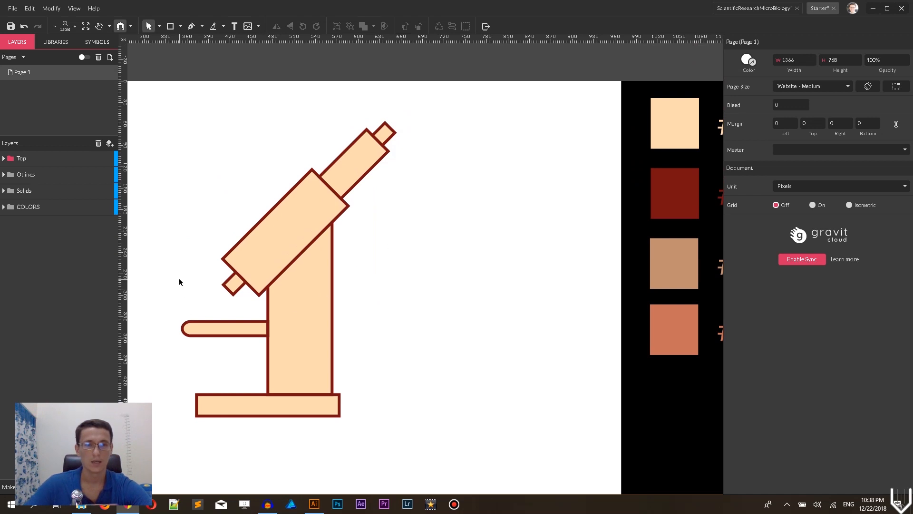
pyautogui.click(154, 27)
pyautogui.click(160, 27)
pyautogui.click(165, 40)
pyautogui.click(202, 279)
pyautogui.moveTo(202, 280); pyautogui.dragTo(239, 305)
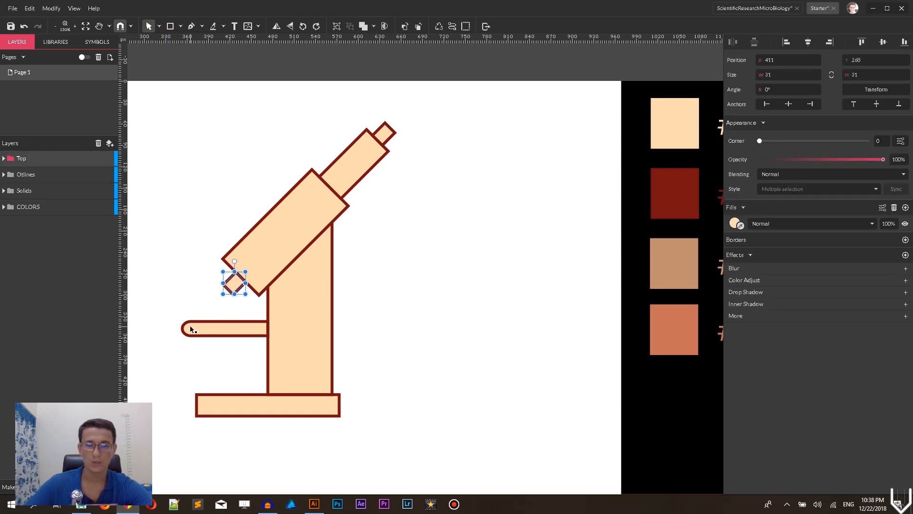
pyautogui.hotkey('ctrl', '2')
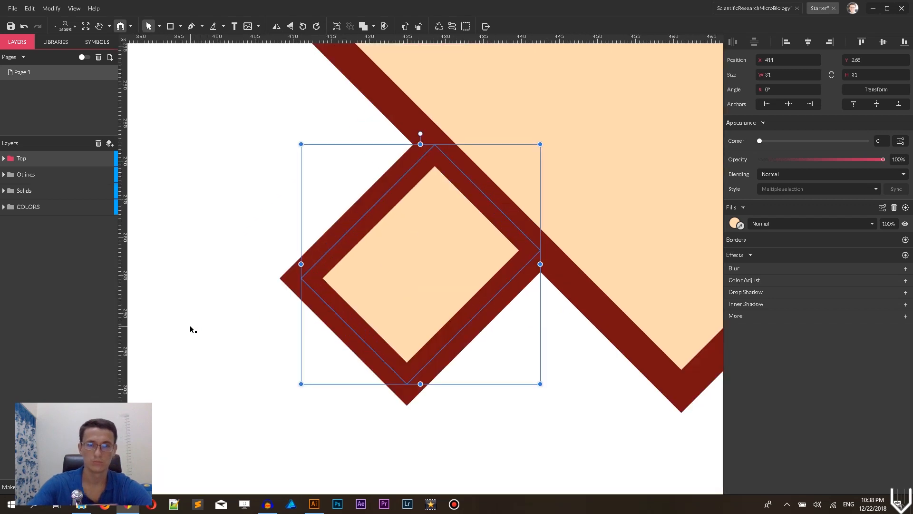
pyautogui.click(190, 326)
pyautogui.scroll(-3, 231, 284)
# Shorten the solid and outline of the tube's narrower upper segment along its length to a bounding size of about 83 × 83.
pyautogui.click(382, 126)
pyautogui.click(413, 121)
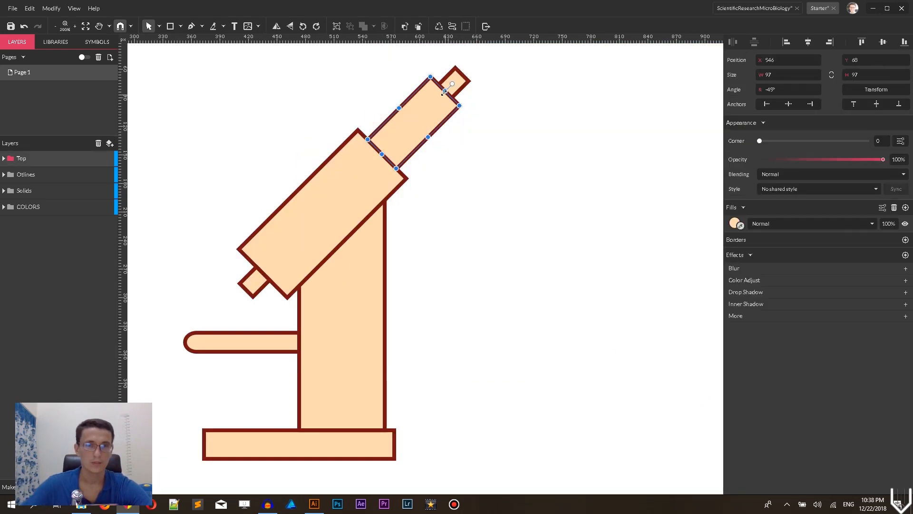
pyautogui.click(454, 81)
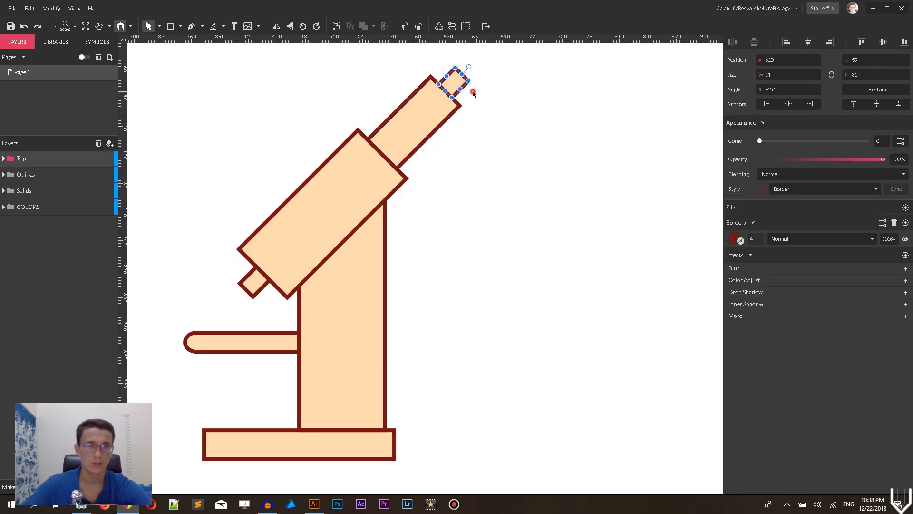
pyautogui.click(474, 93)
pyautogui.click(442, 96)
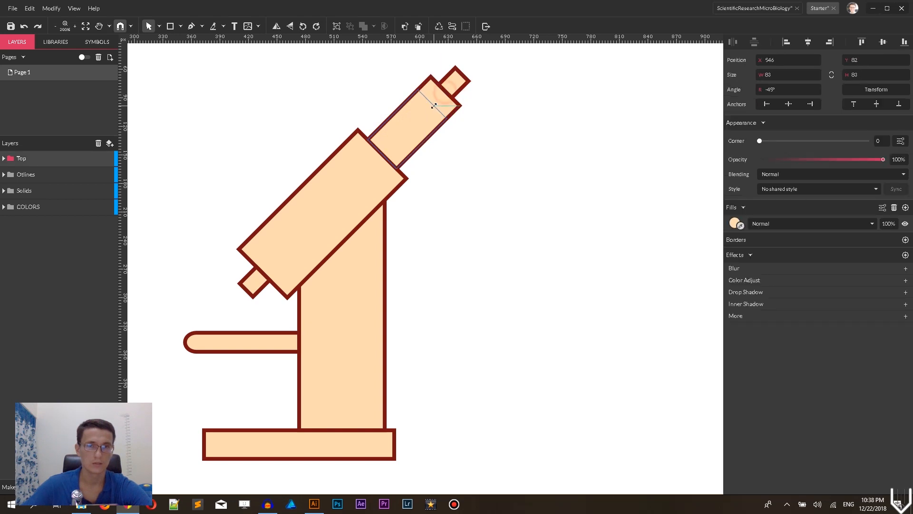
pyautogui.click(441, 93)
pyautogui.moveTo(442, 91)
pyautogui.mouseDown()
pyautogui.moveTo(432, 99)
pyautogui.moveTo(452, 100)
pyautogui.moveTo(443, 98)
pyautogui.mouseUp()
# Move the small eyepiece rectangle and its outline down along the tube axis to meet the upper segment's end, at about Y 71.
pyautogui.click(483, 69)
pyautogui.click(454, 100)
pyautogui.click(487, 92)
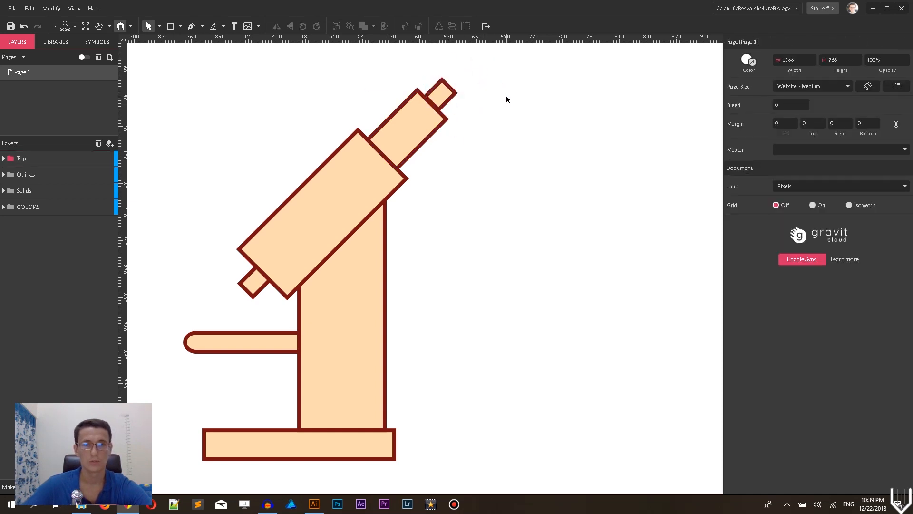
# Draw a circle about 32 px wide centred where the stage arm meets the column's edge.
pyautogui.scroll(-1, 506, 99)
pyautogui.scroll(2, 505, 105)
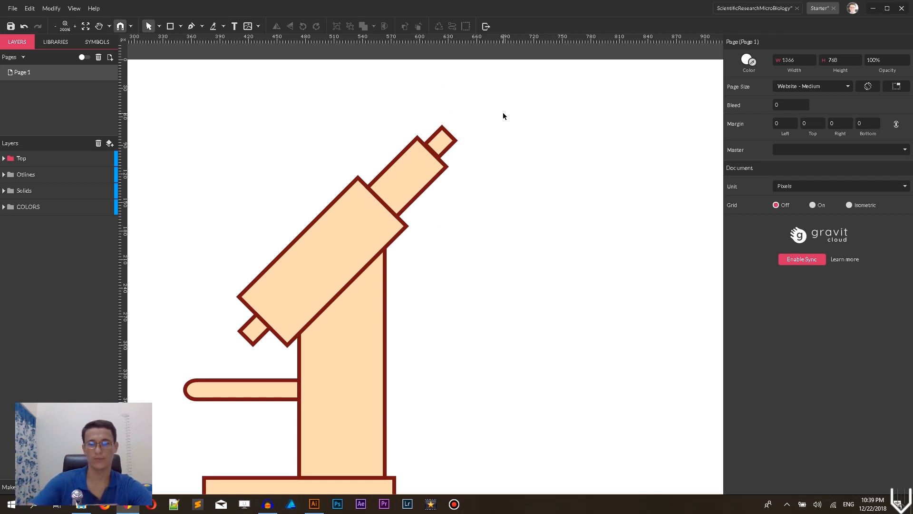
pyautogui.hotkey('ctrl', '-')
pyautogui.hotkey('ctrl', '-')
pyautogui.hotkey('ctrl', '-')
pyautogui.hotkey('ctrl', '+')
pyautogui.hotkey('ctrl', '+')
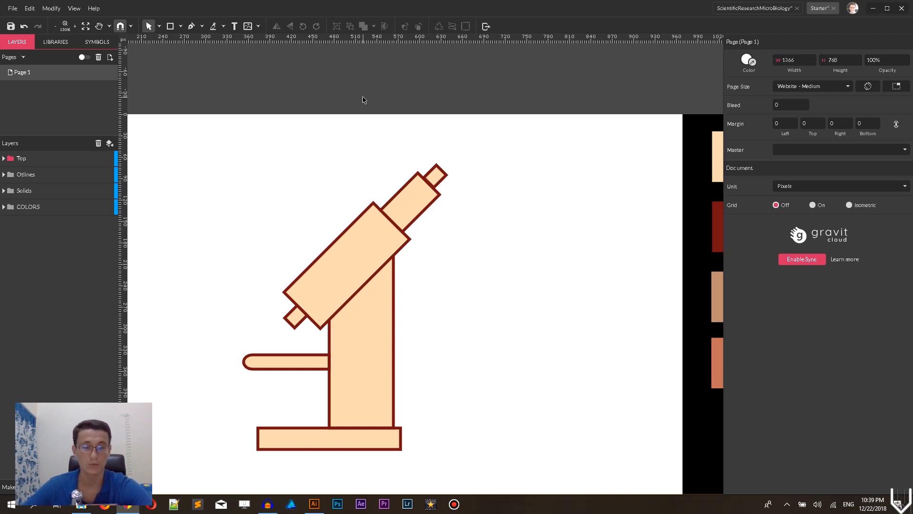
pyautogui.press('e')
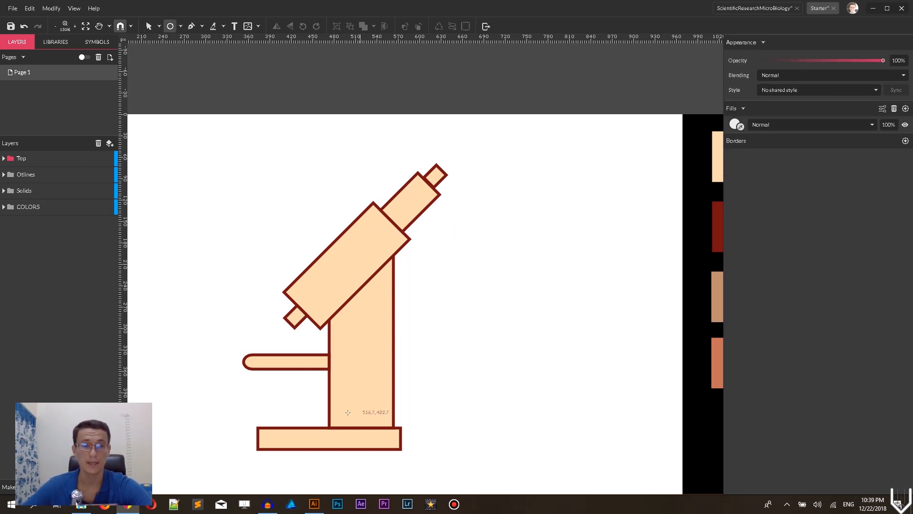
pyautogui.moveTo(319, 351); pyautogui.dragTo(341, 374)
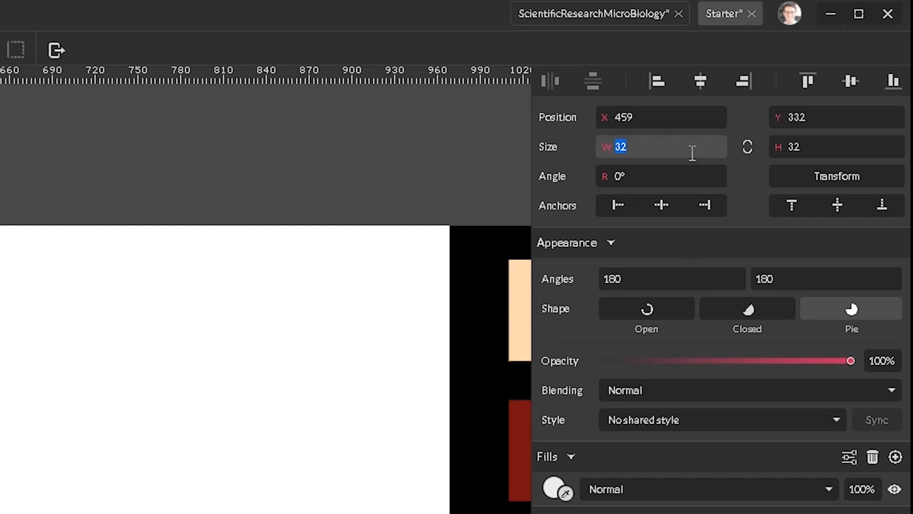
# Lock the circle's proportions and set its width to 30.
pyautogui.click(748, 147)
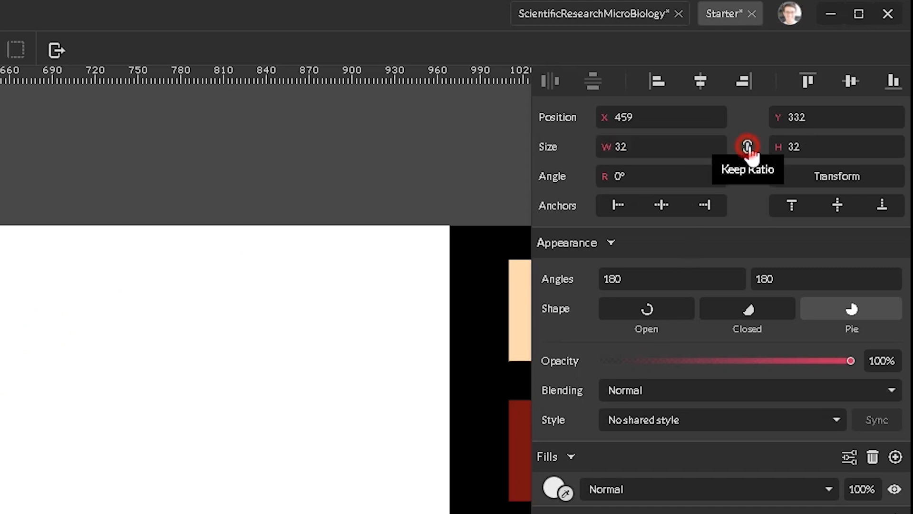
pyautogui.click(669, 142)
pyautogui.write('30')
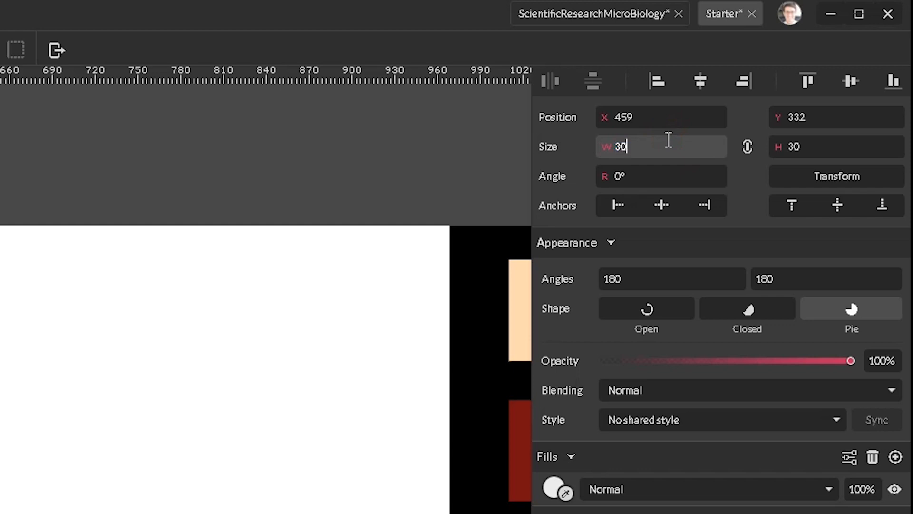
pyautogui.press('Return')
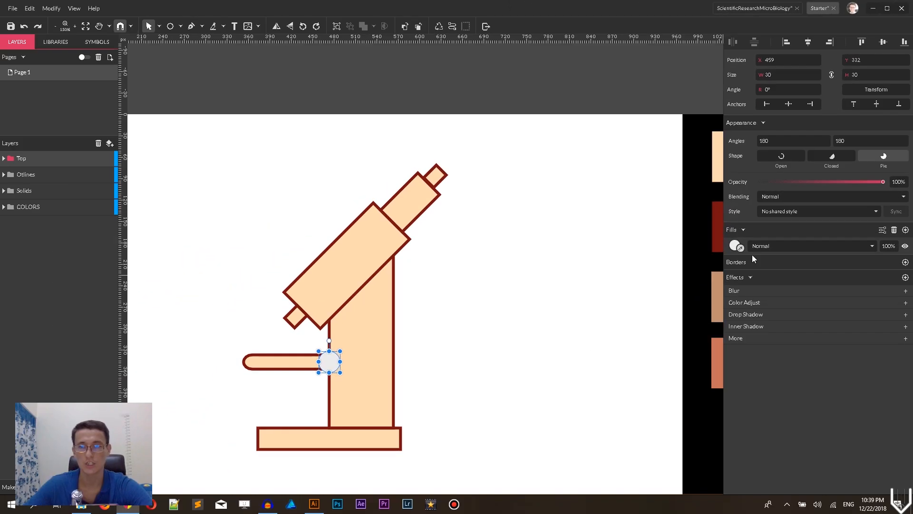
# Fill the stage-arm circle with the palette's #C19070 and apply the shared Border style.
pyautogui.moveTo(592, 256); pyautogui.dragTo(443, 228)
pyautogui.click(742, 248)
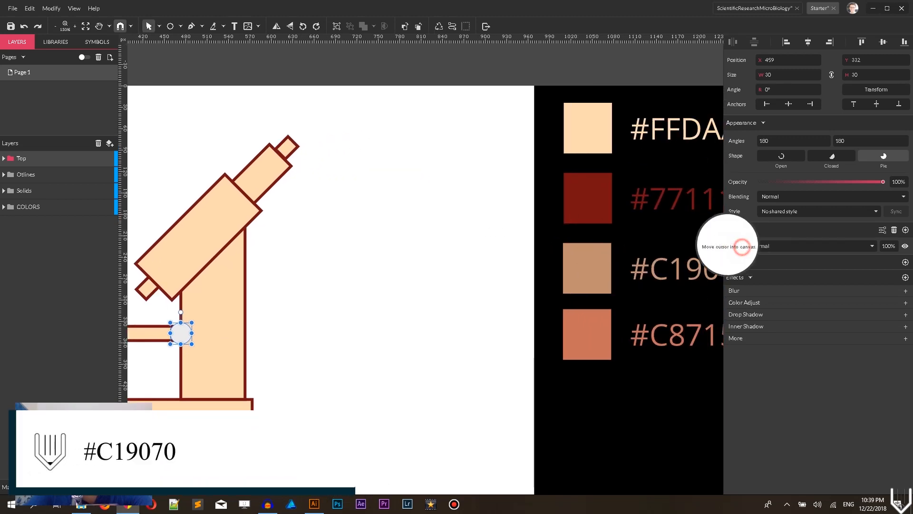
pyautogui.click(569, 271)
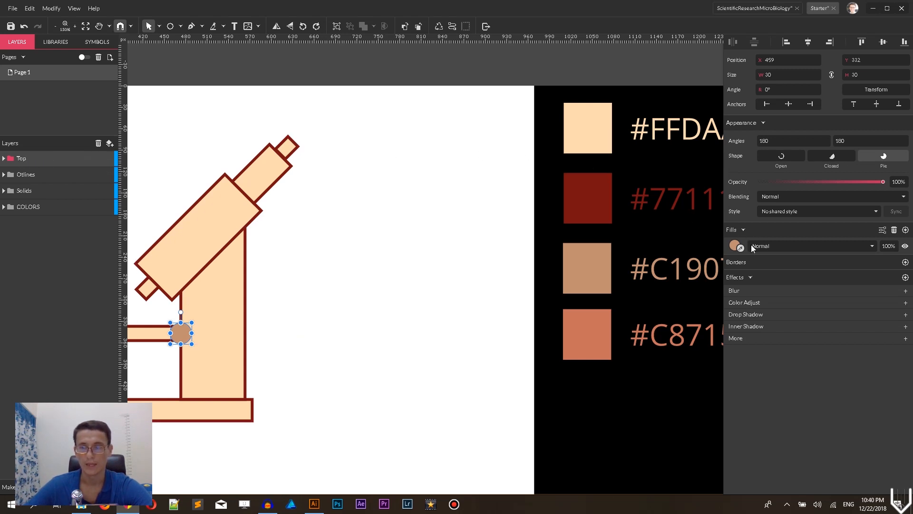
pyautogui.click(795, 213)
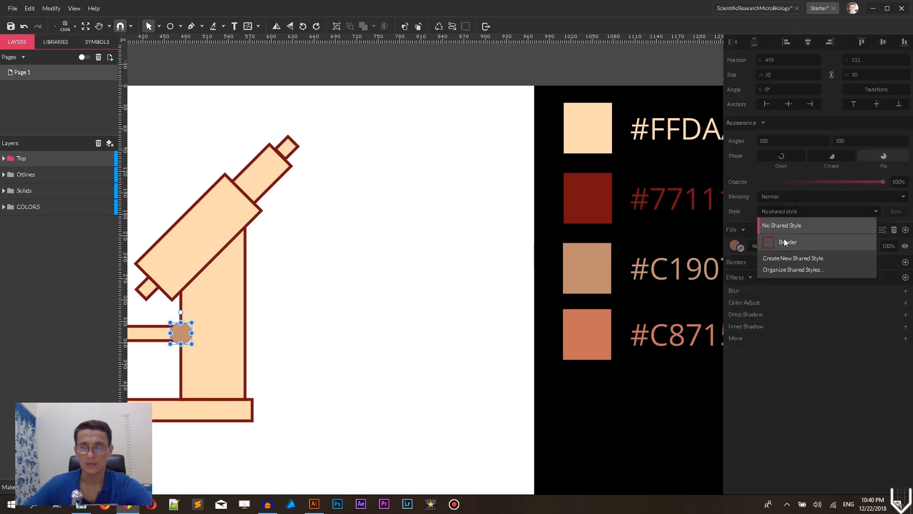
pyautogui.click(784, 241)
pyautogui.click(326, 310)
# Draw a larger circle over the main tube's lower edge on the column and set its size to 60 × 60.
pyautogui.click(179, 32)
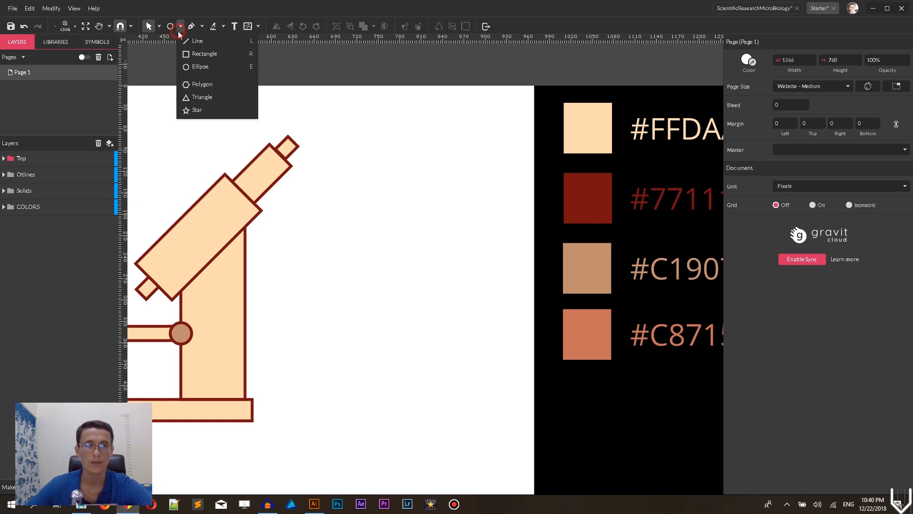
pyautogui.click(198, 66)
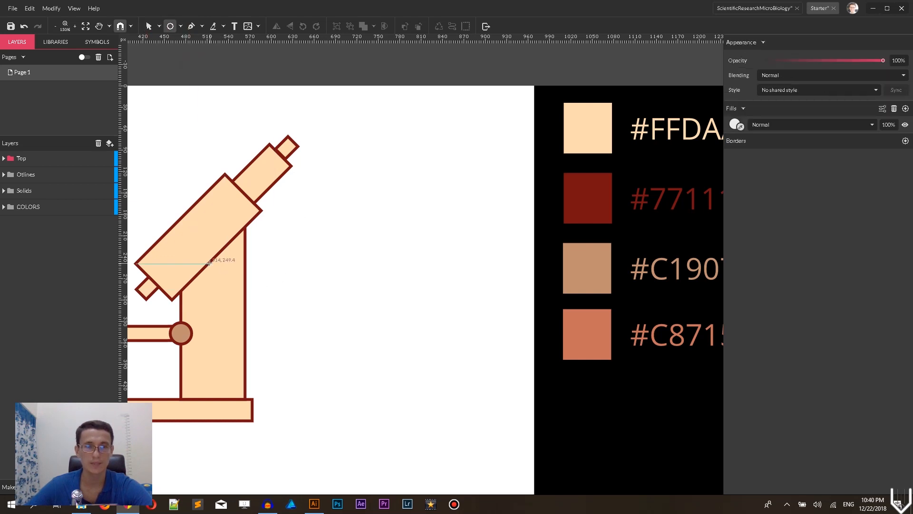
pyautogui.moveTo(211, 260); pyautogui.dragTo(222, 281)
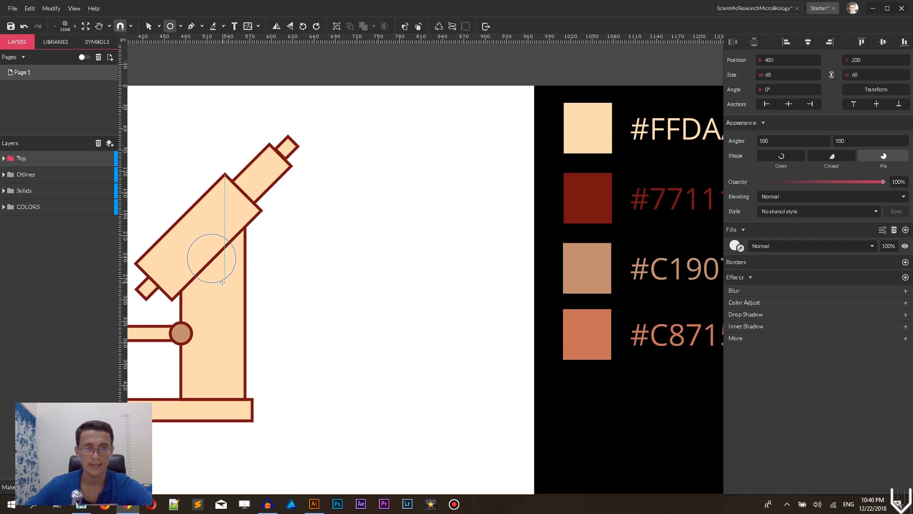
pyautogui.moveTo(222, 284); pyautogui.dragTo(223, 284)
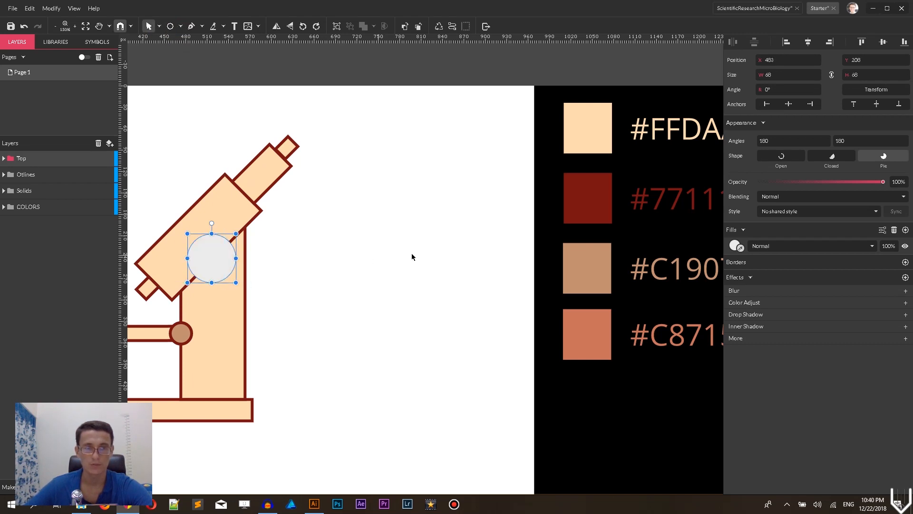
pyautogui.click(785, 78)
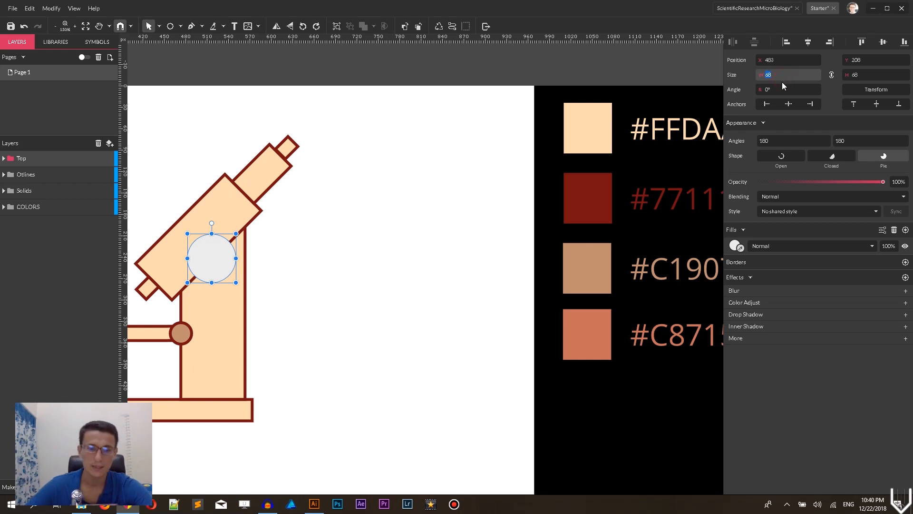
pyautogui.write('60')
pyautogui.press('Return')
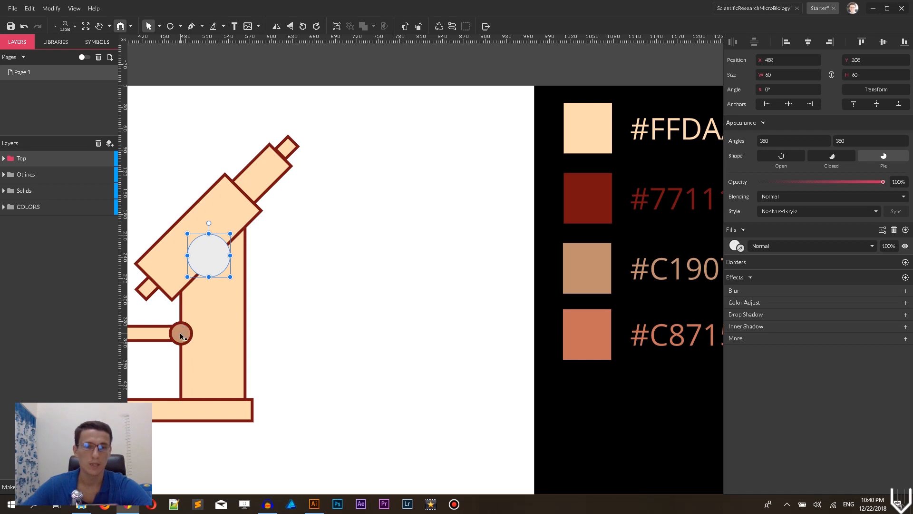
# Fill the large circle with the stage-arm circle's brown and shift it slightly to X 486.
pyautogui.moveTo(322, 255); pyautogui.dragTo(387, 241)
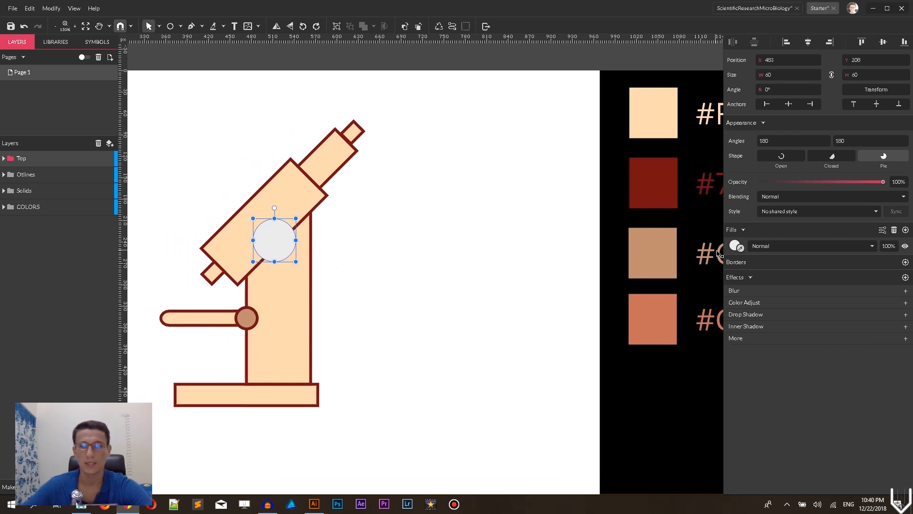
pyautogui.click(741, 251)
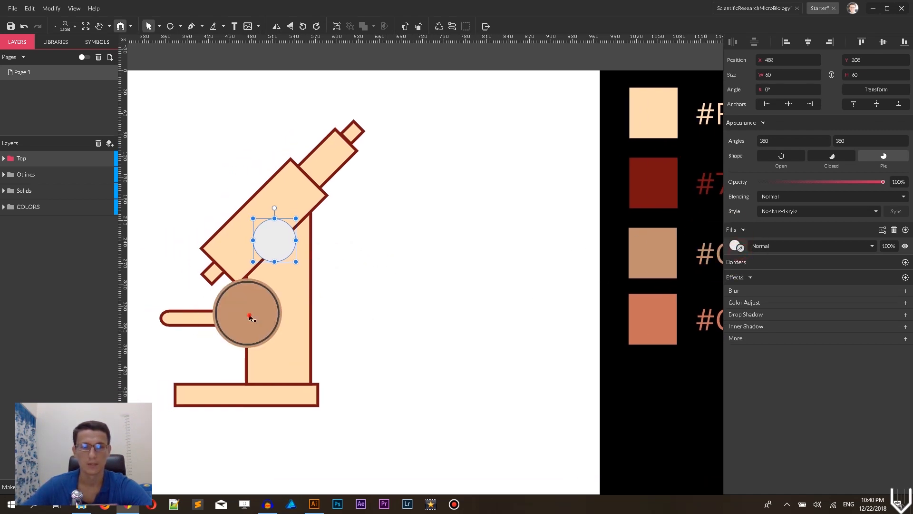
pyautogui.click(246, 317)
pyautogui.click(434, 268)
pyautogui.moveTo(286, 239); pyautogui.dragTo(290, 238)
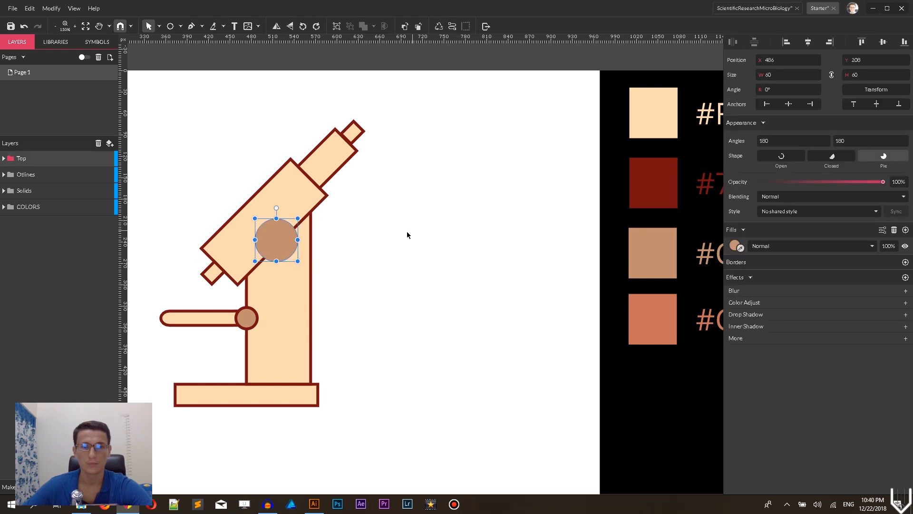
# Apply the shared Border style to the large brown circle.
pyautogui.moveTo(476, 237); pyautogui.dragTo(314, 241)
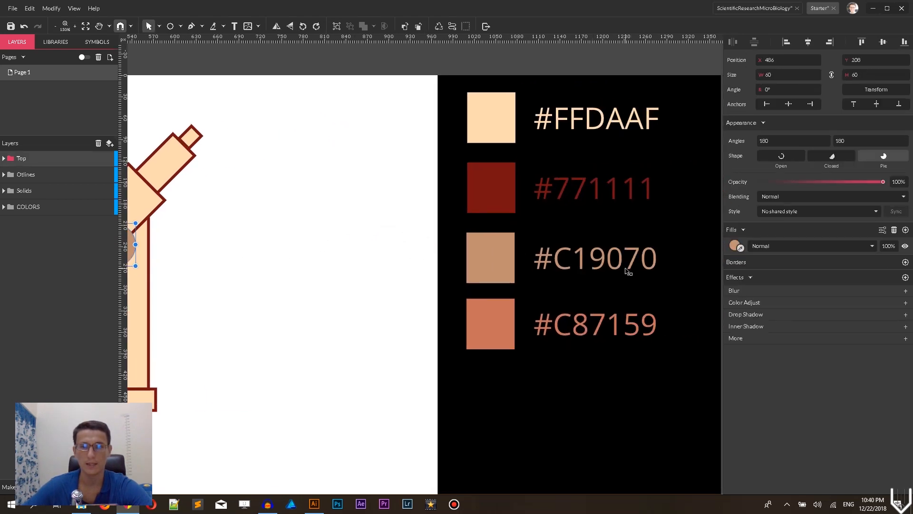
pyautogui.moveTo(224, 265); pyautogui.dragTo(412, 255)
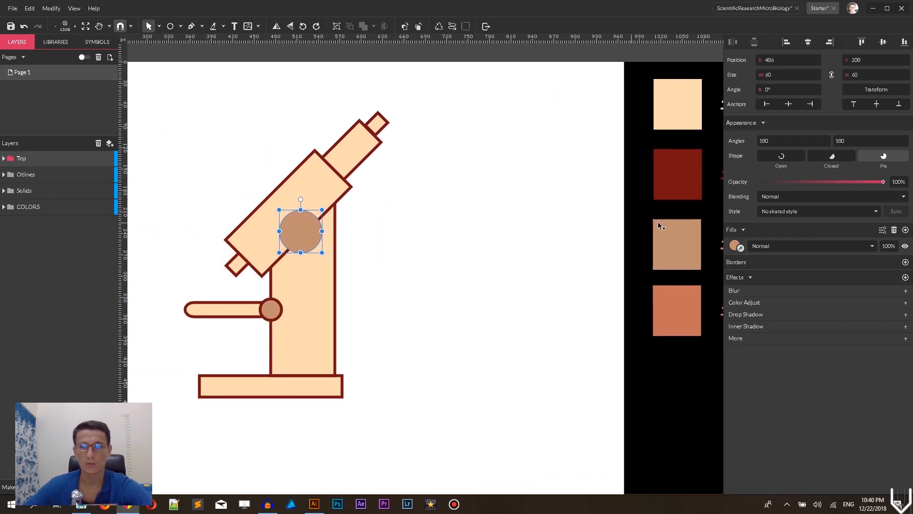
pyautogui.click(797, 216)
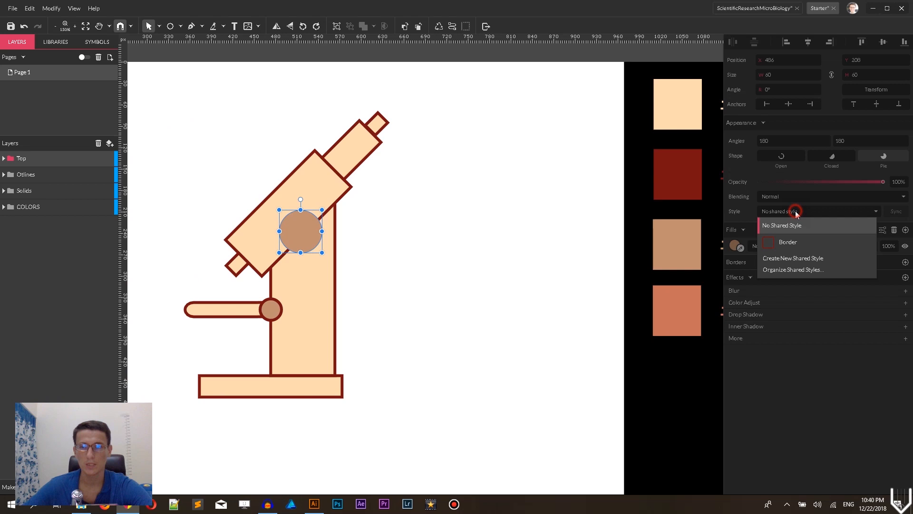
pyautogui.click(798, 238)
pyautogui.click(489, 195)
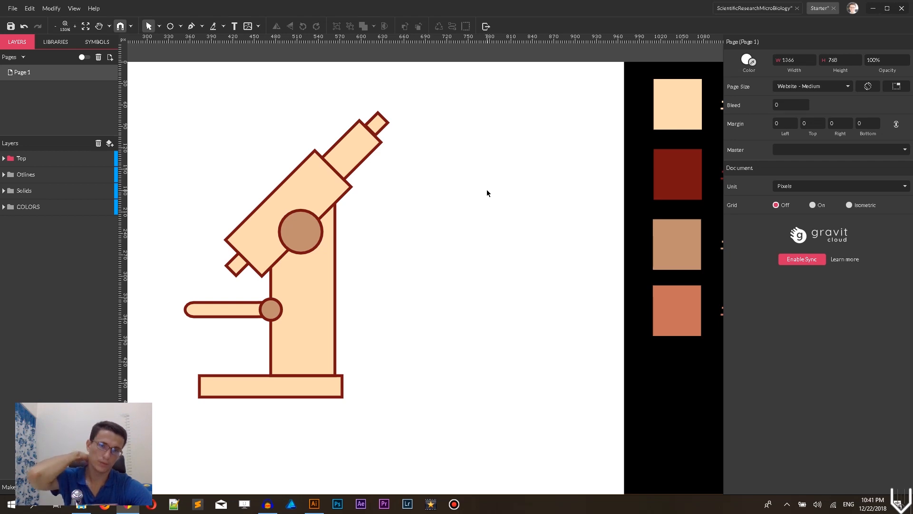
# Recolour the solid rectangles at both ends of the tube together with the palette's #C87159.
pyautogui.click(235, 269)
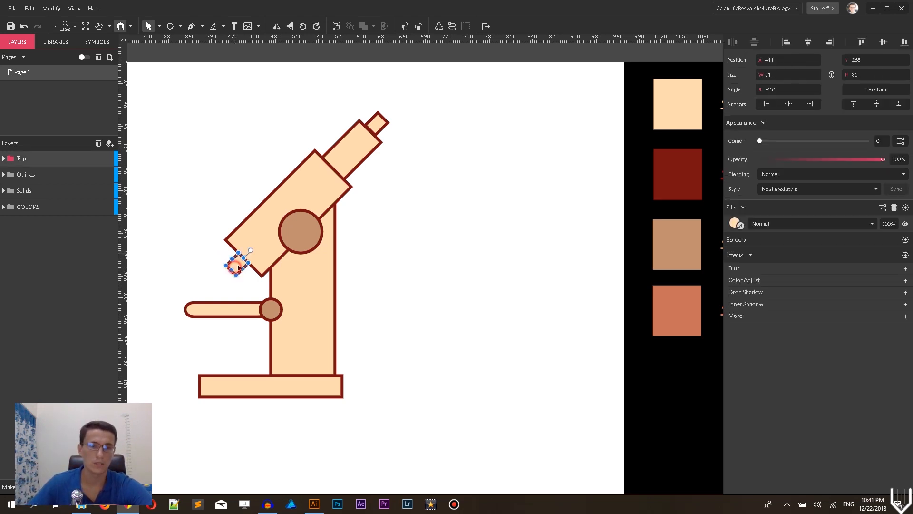
pyautogui.keyDown('shift'); pyautogui.click(381, 125); pyautogui.keyUp('shift')
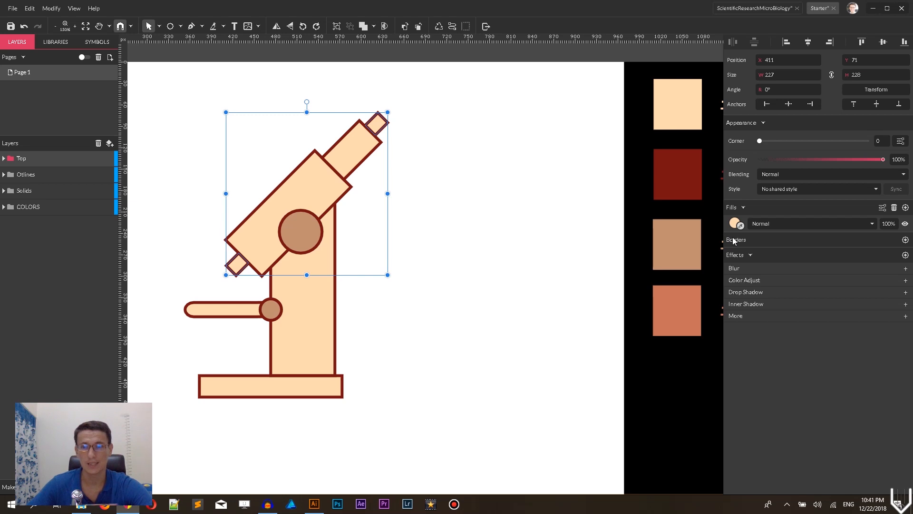
pyautogui.press('space')
pyautogui.moveTo(534, 214); pyautogui.dragTo(317, 211)
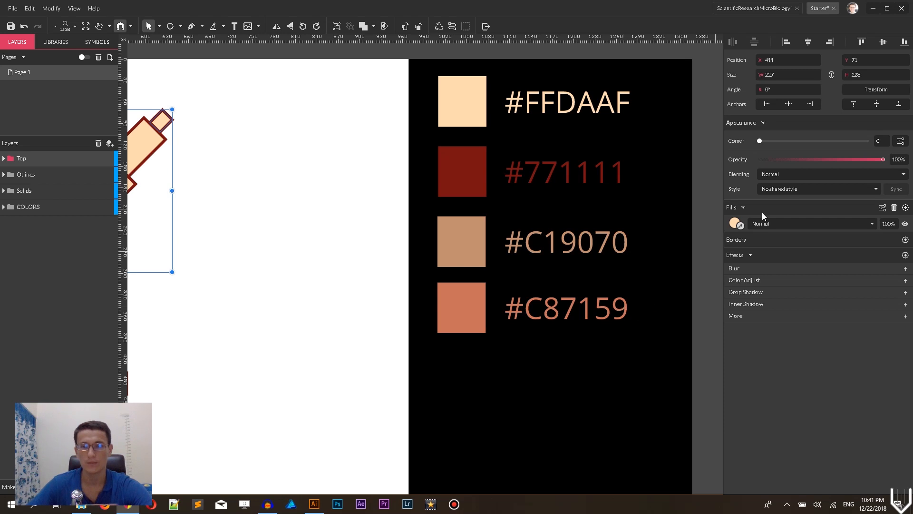
pyautogui.click(741, 225)
pyautogui.click(463, 309)
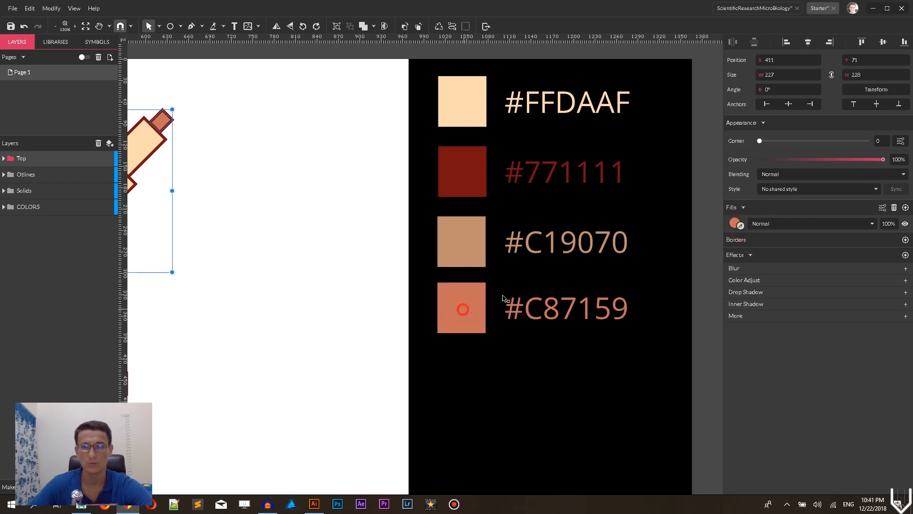
pyautogui.click(736, 224)
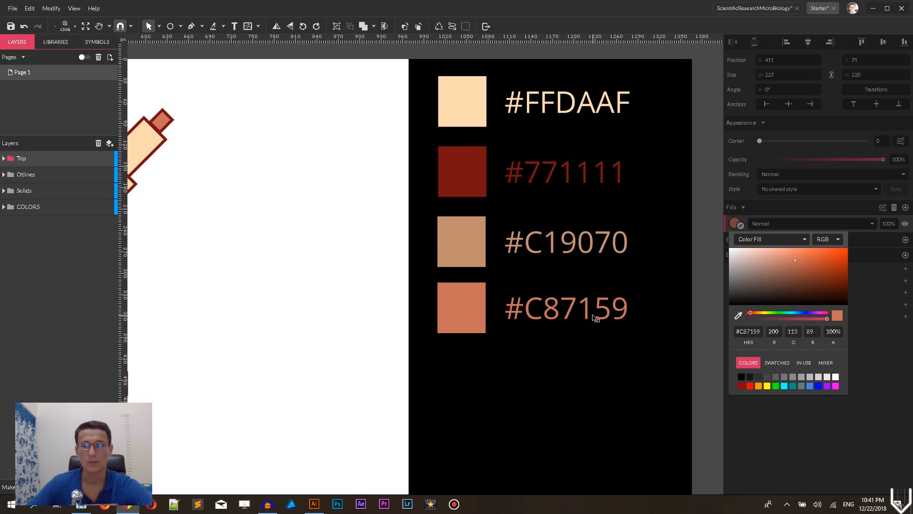
pyautogui.click(359, 280)
pyautogui.moveTo(282, 247); pyautogui.dragTo(540, 204)
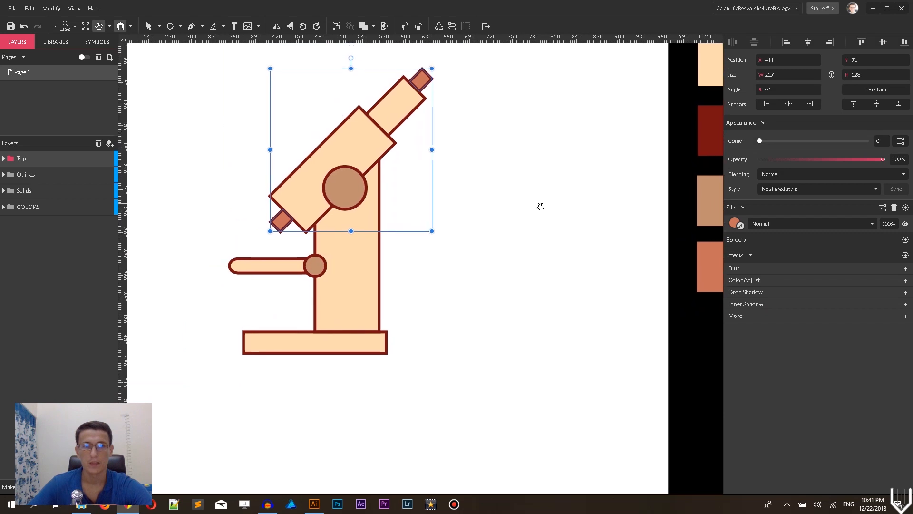
pyautogui.click(492, 187)
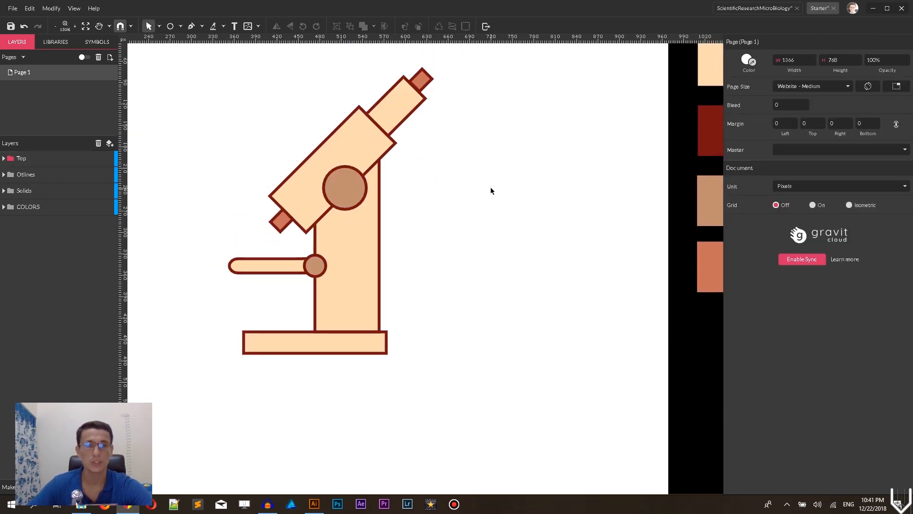
# Add a new layer between Solids and Otlines and name it Shadows.
pyautogui.click(332, 243)
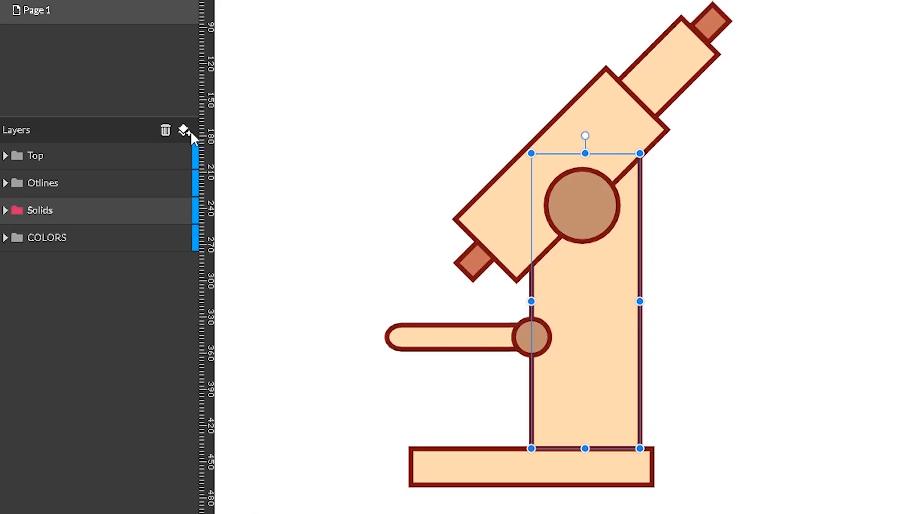
pyautogui.click(190, 132)
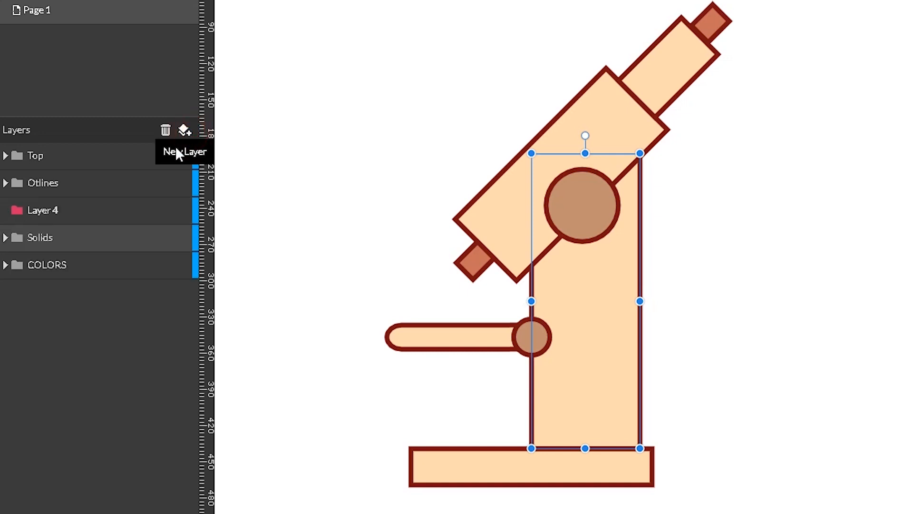
pyautogui.click(45, 210)
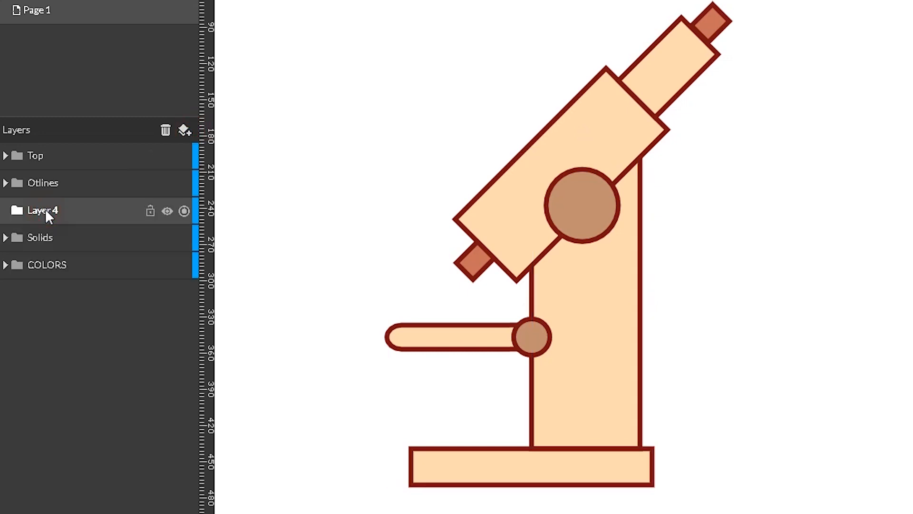
pyautogui.click(53, 184)
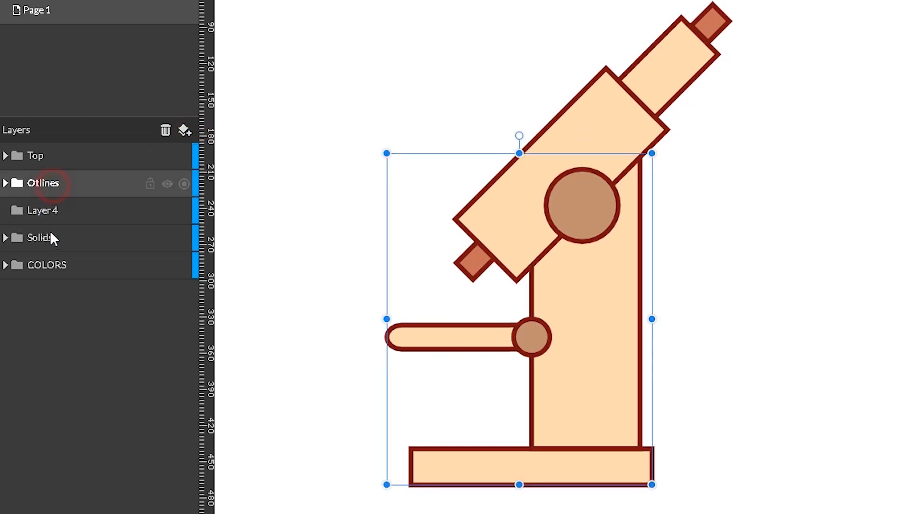
pyautogui.click(50, 238)
pyautogui.click(50, 212)
pyautogui.doubleClick(50, 212)
pyautogui.write('Shadows')
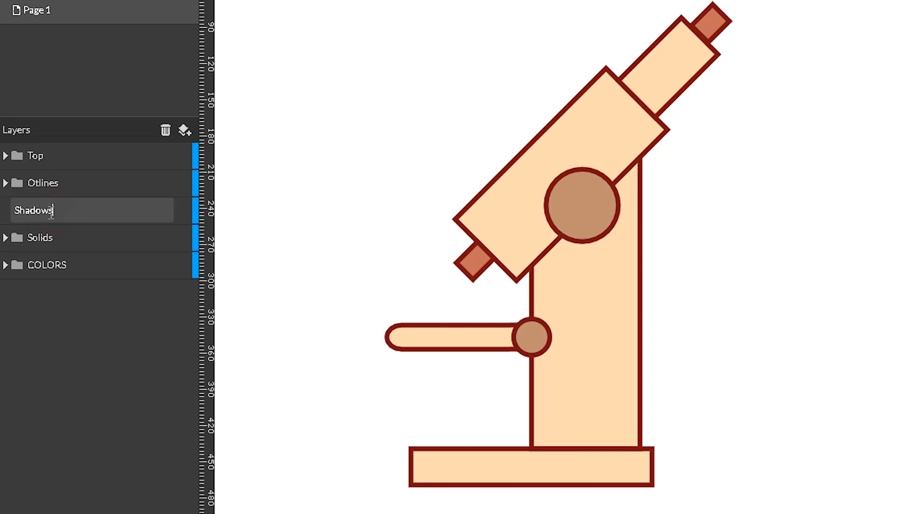
pyautogui.press('Return')
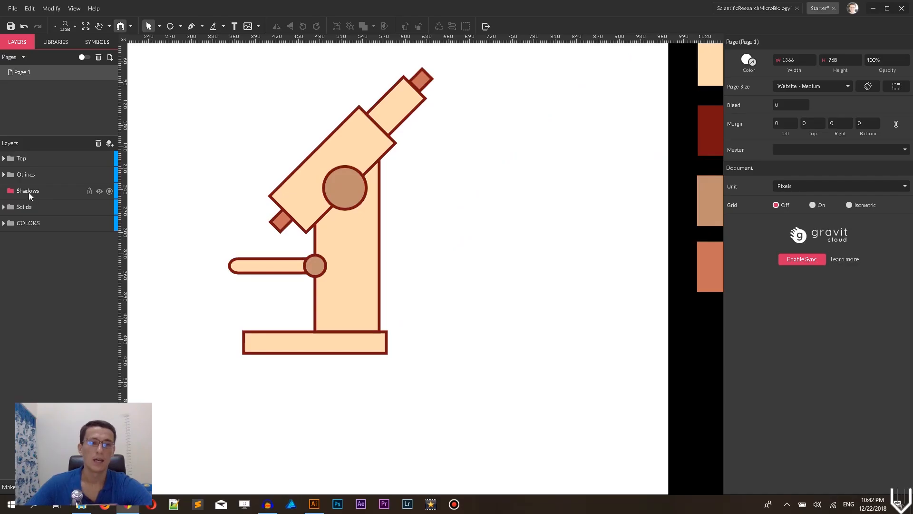
# Duplicate the column rectangle and narrow the copy to a 13 px wide strip along the column's right edge.
pyautogui.click(29, 193)
pyautogui.click(348, 227)
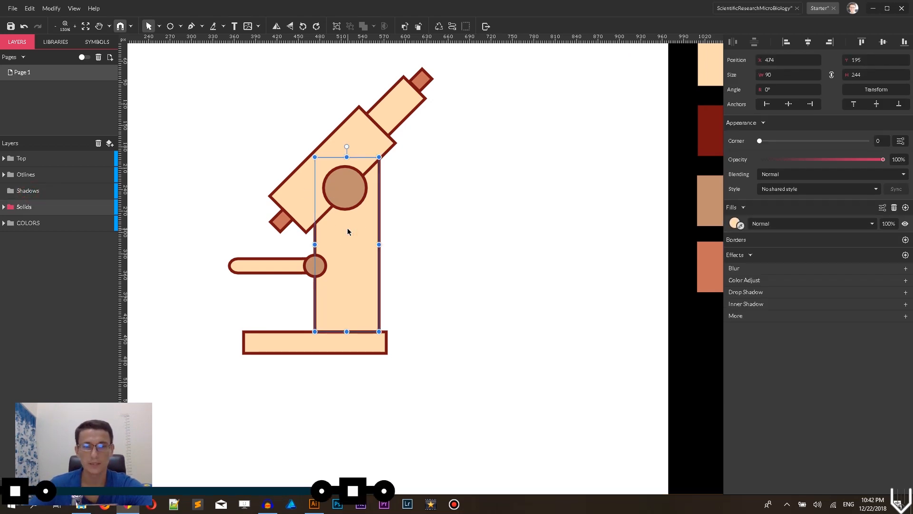
pyautogui.hotkey('ctrl', 'd')
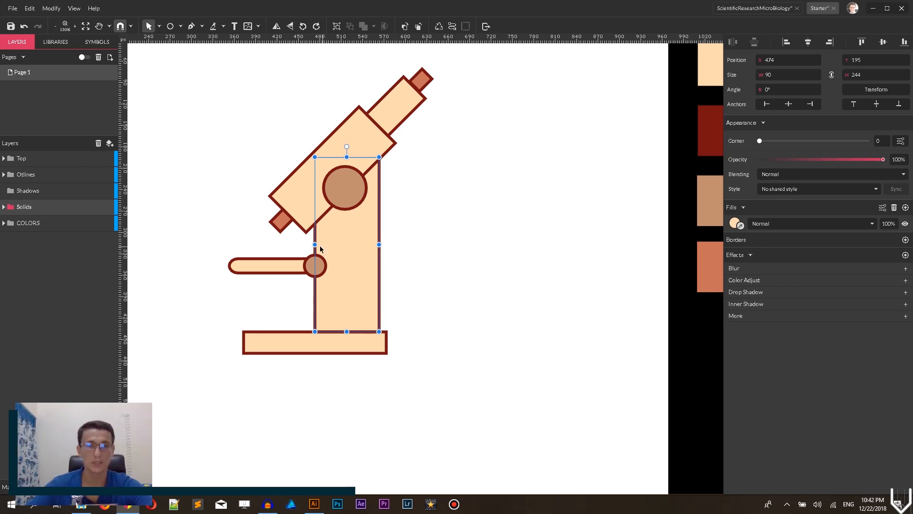
pyautogui.moveTo(316, 244); pyautogui.dragTo(370, 236)
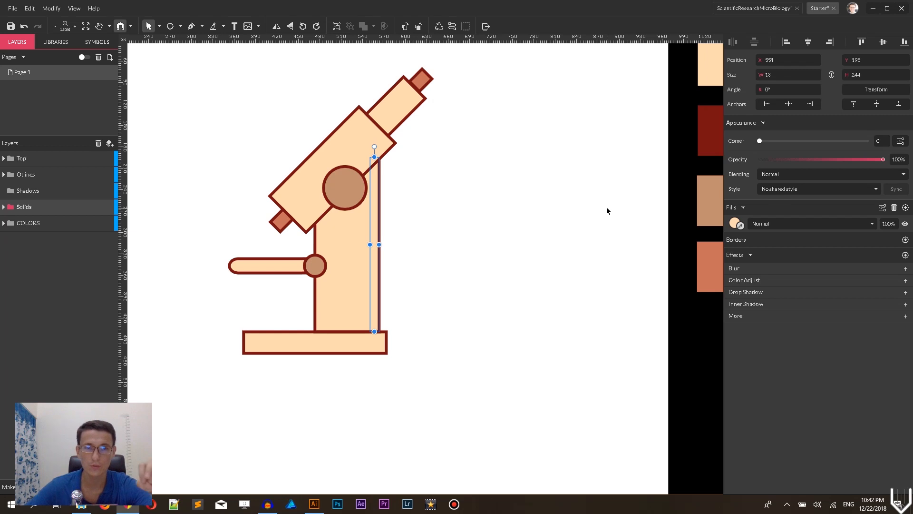
# Fill the narrow strip on the column with the palette's dark red #771111.
pyautogui.press('space')
pyautogui.moveTo(607, 207); pyautogui.dragTo(394, 188)
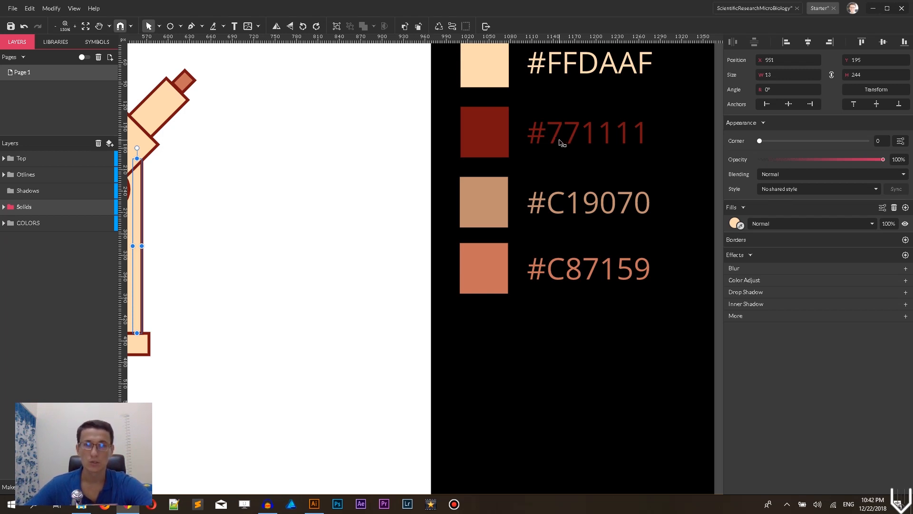
pyautogui.click(741, 225)
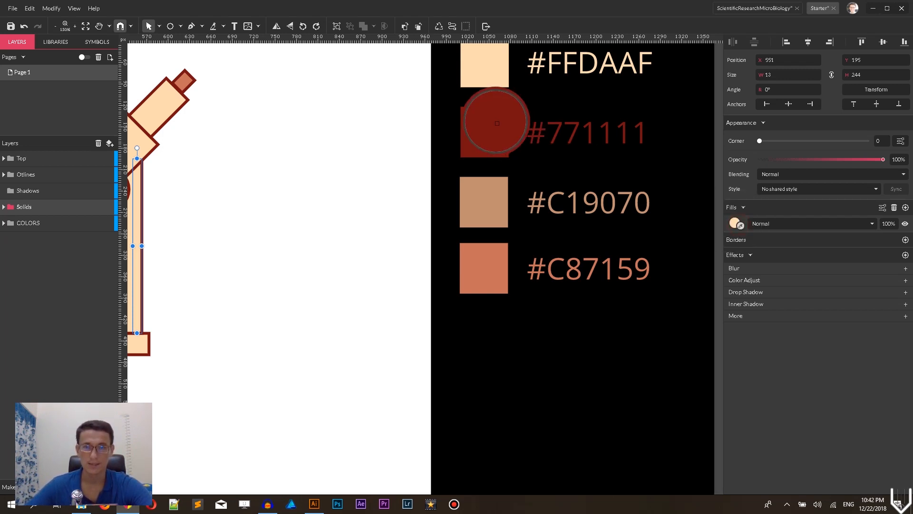
pyautogui.click(488, 135)
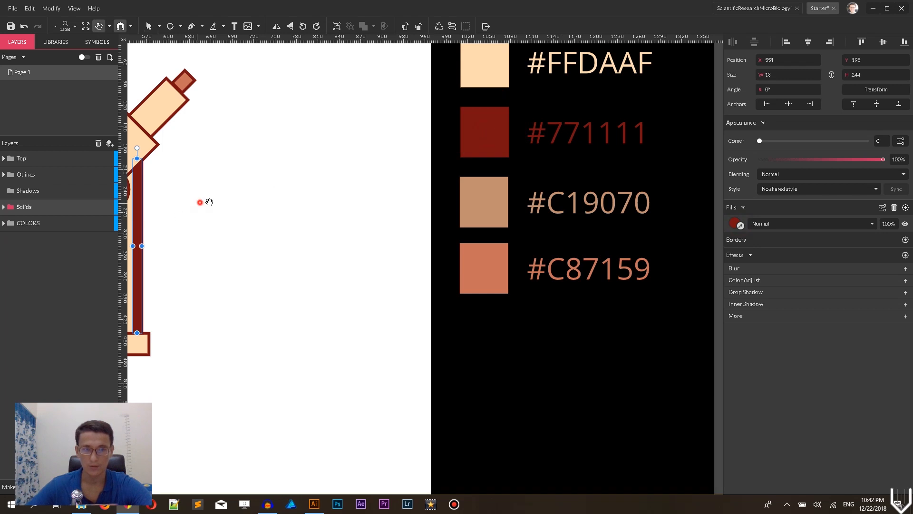
pyautogui.moveTo(200, 202); pyautogui.dragTo(318, 194)
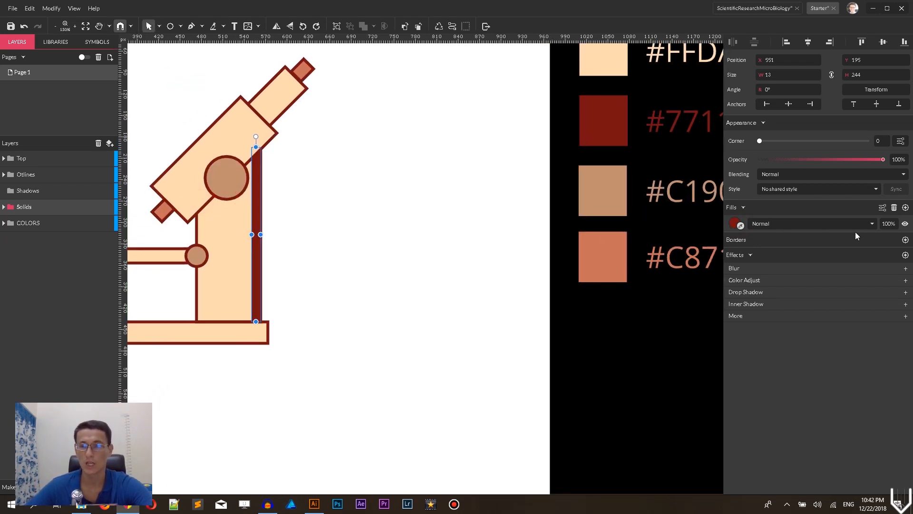
# Set the opacity of the strip's dark red fill to 30%.
pyautogui.click(891, 222)
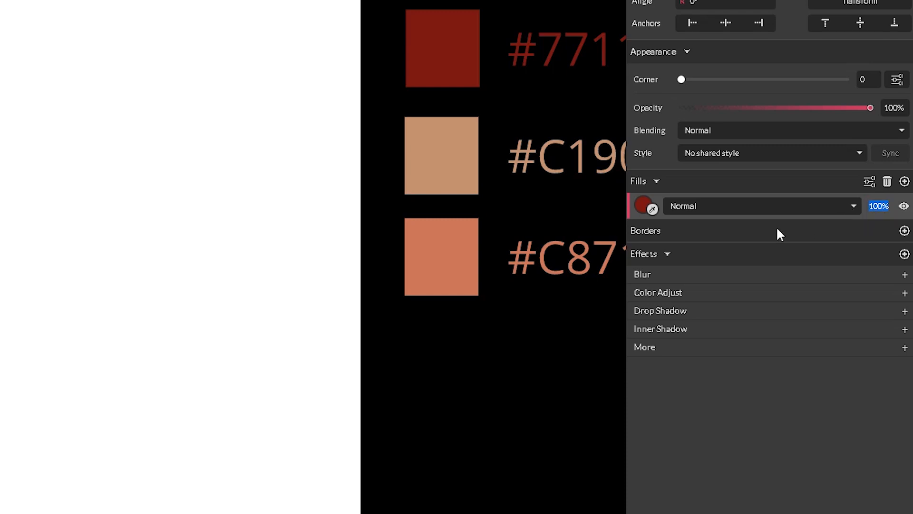
pyautogui.write('30')
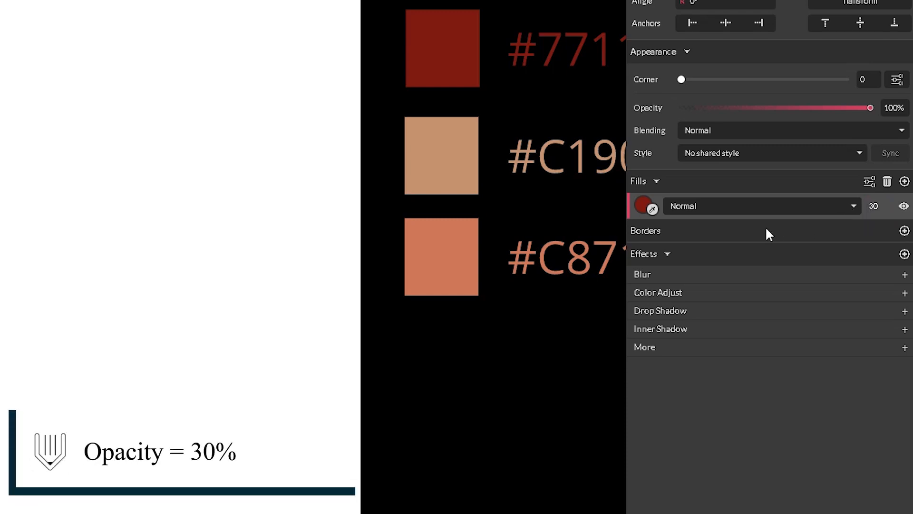
pyautogui.press('Return')
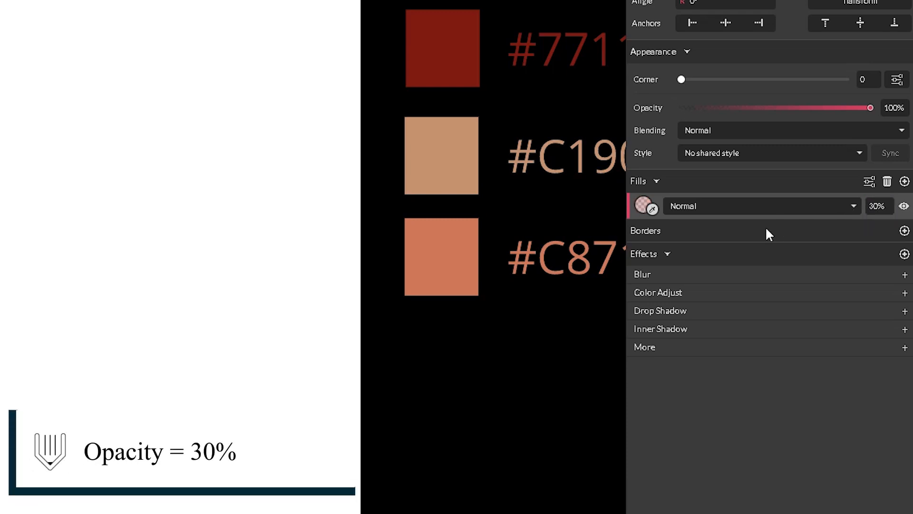
pyautogui.press('space')
pyautogui.moveTo(5, 94); pyautogui.dragTo(167, 95)
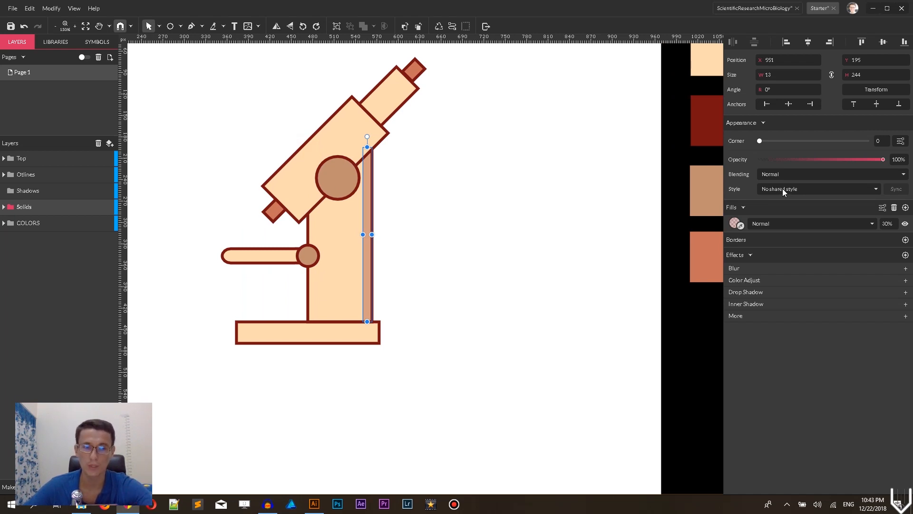
# Create a shared style named Shadow from the strip, including its style, fill, border and effects.
pyautogui.click(783, 188)
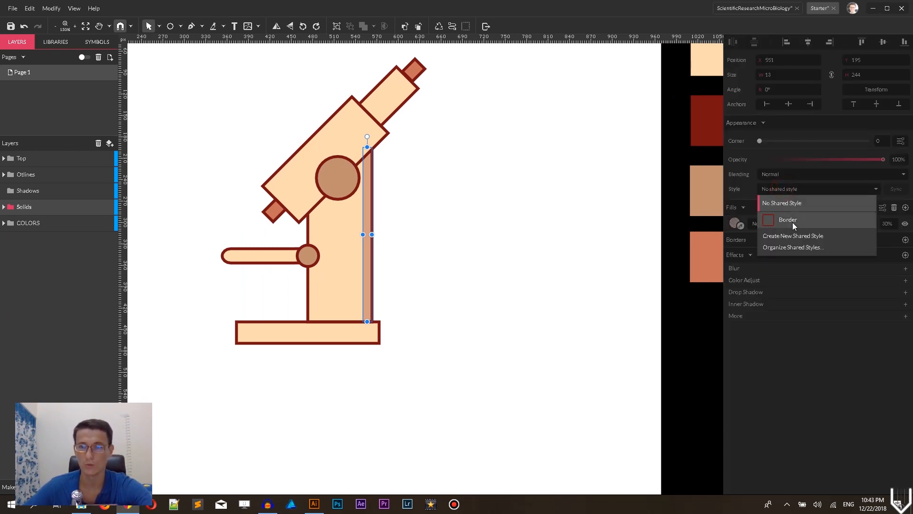
pyautogui.click(791, 236)
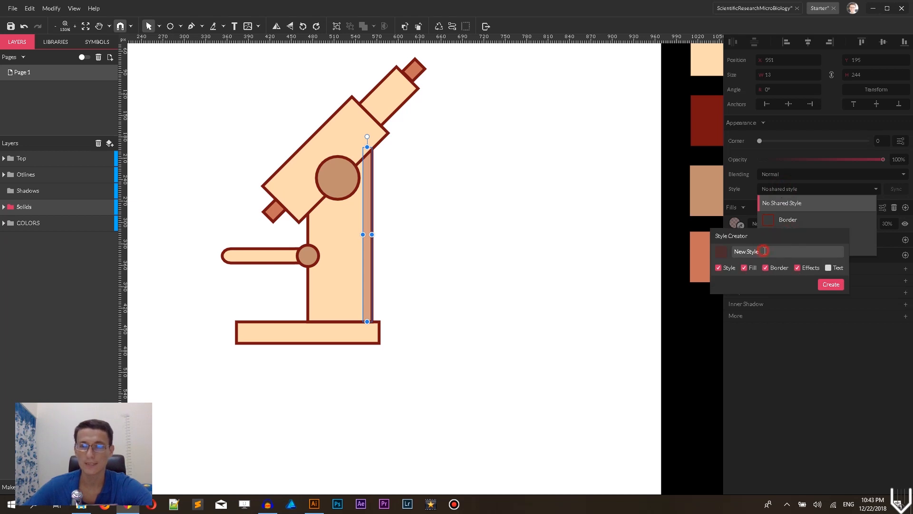
pyautogui.write('Border')
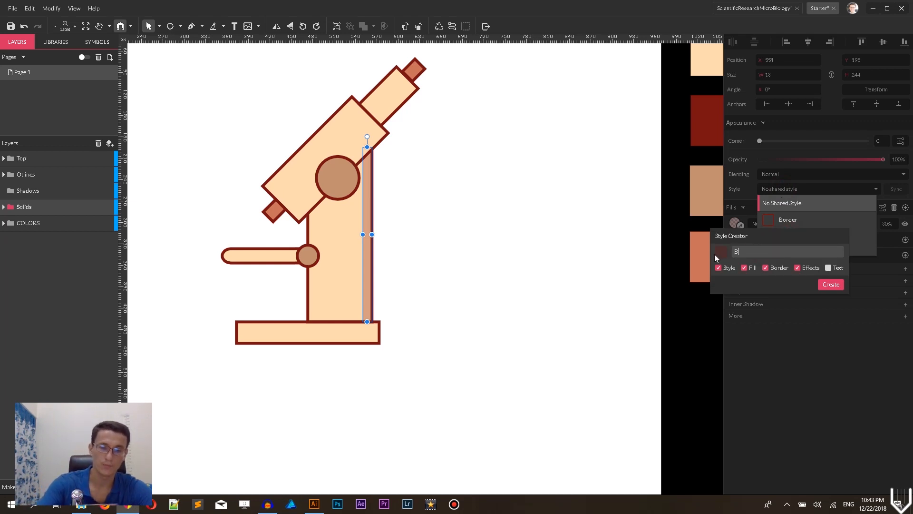
pyautogui.press('BackSpace')
pyautogui.press('BackSpace')
pyautogui.write('Shadow')
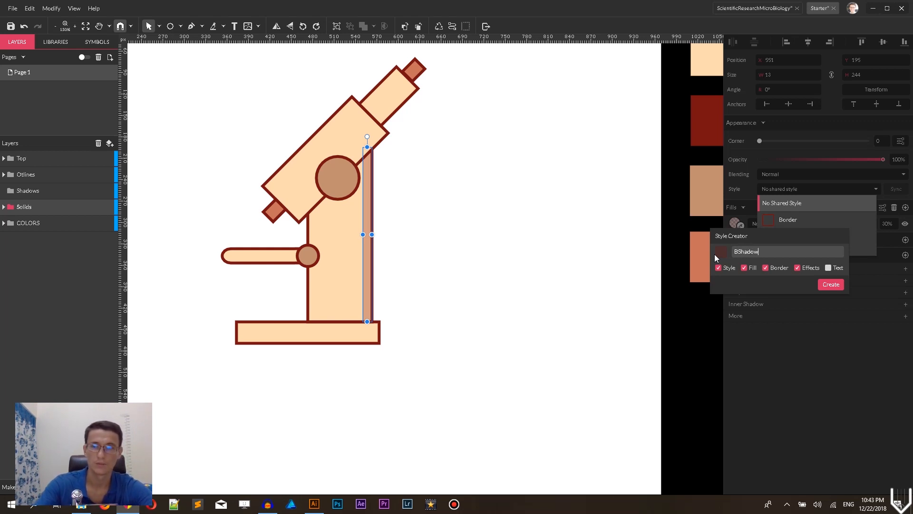
pyautogui.press('BackSpace')
pyautogui.press('BackSpace')
pyautogui.press('BackSpace')
pyautogui.press('BackSpace')
pyautogui.press('BackSpace')
pyautogui.press('BackSpace')
pyautogui.write('order')
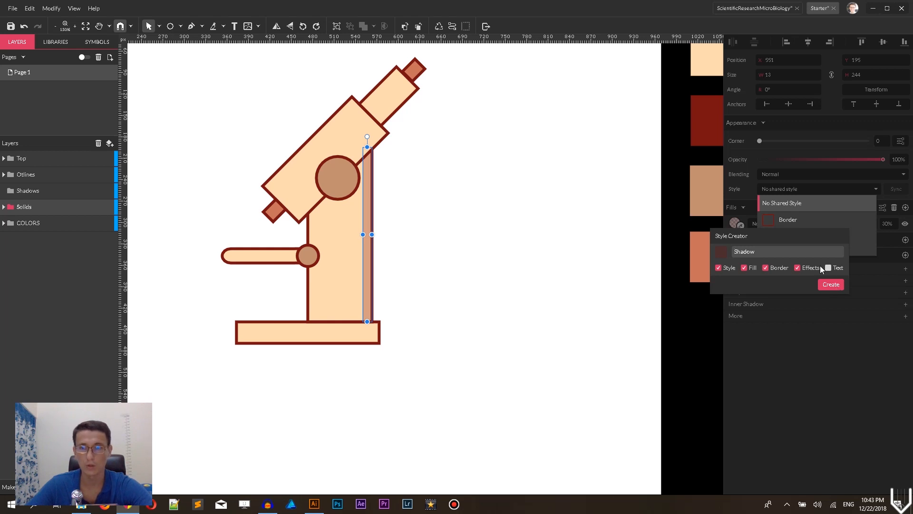
pyautogui.click(820, 286)
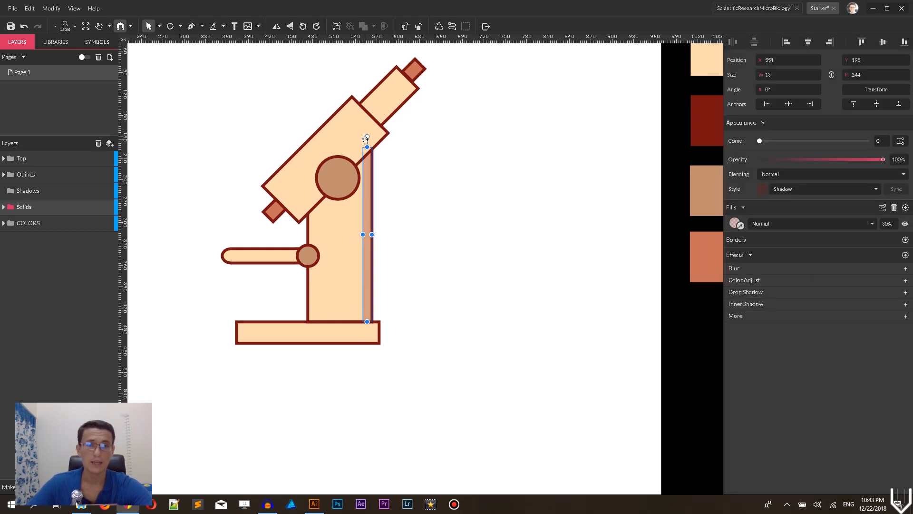
# Duplicate the base rectangle, shrink the copy to an 8 px high strip along its lower edge and apply the Shadow style.
pyautogui.click(305, 334)
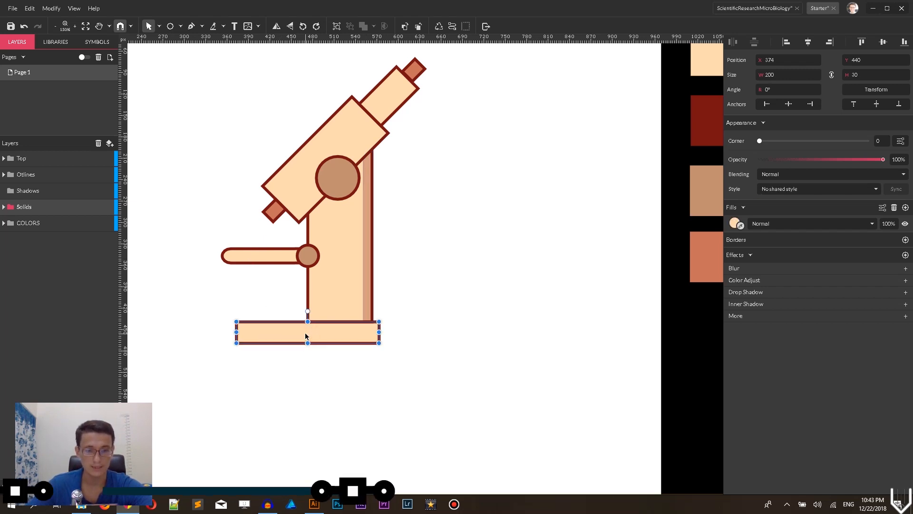
pyautogui.hotkey('ctrl', 'd')
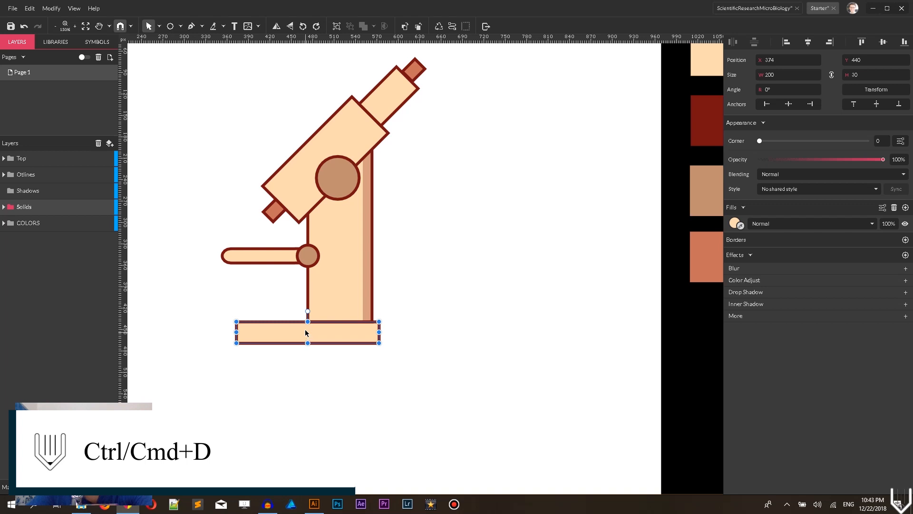
pyautogui.moveTo(308, 322); pyautogui.dragTo(307, 338)
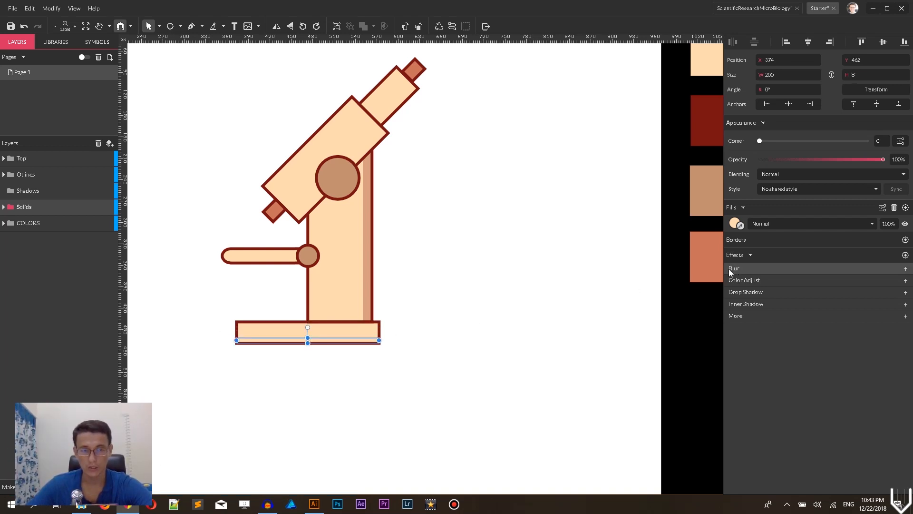
pyautogui.click(782, 186)
pyautogui.click(788, 231)
pyautogui.click(466, 240)
# Duplicate the main tube's solid rectangle and offset the copy diagonally down and right to about X 416, Y 130.
pyautogui.moveTo(416, 225); pyautogui.dragTo(473, 266)
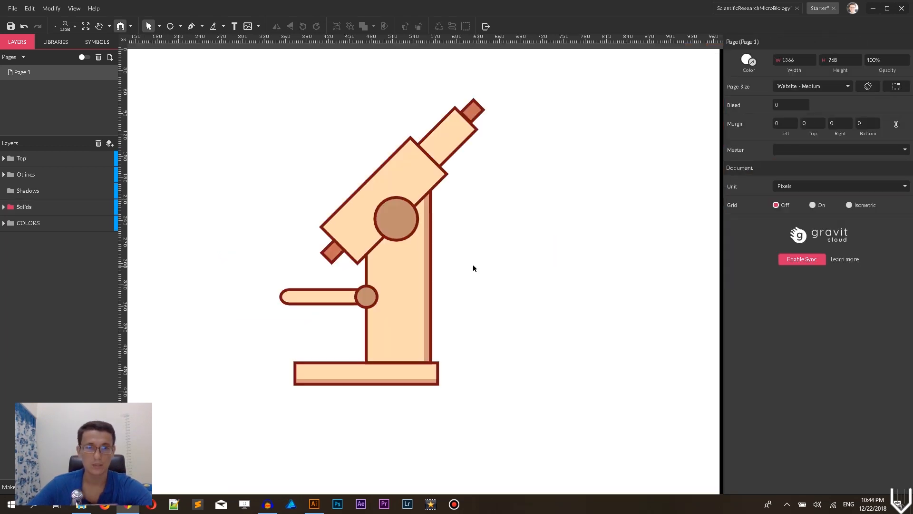
pyautogui.click(411, 177)
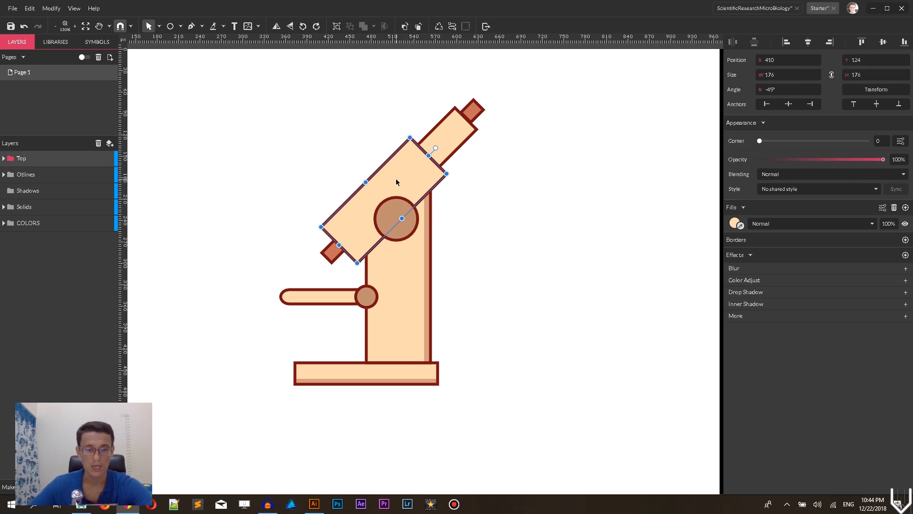
pyautogui.press('alt')
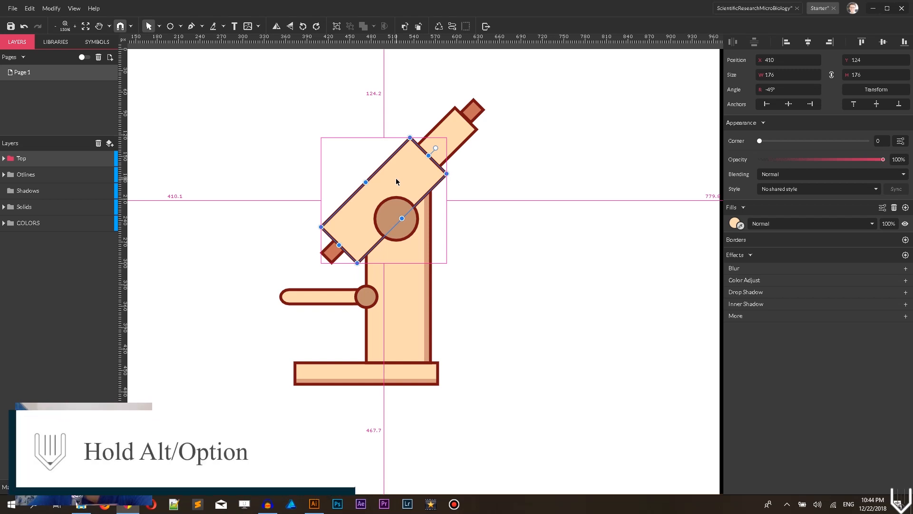
pyautogui.moveTo(397, 181); pyautogui.dragTo(399, 186)
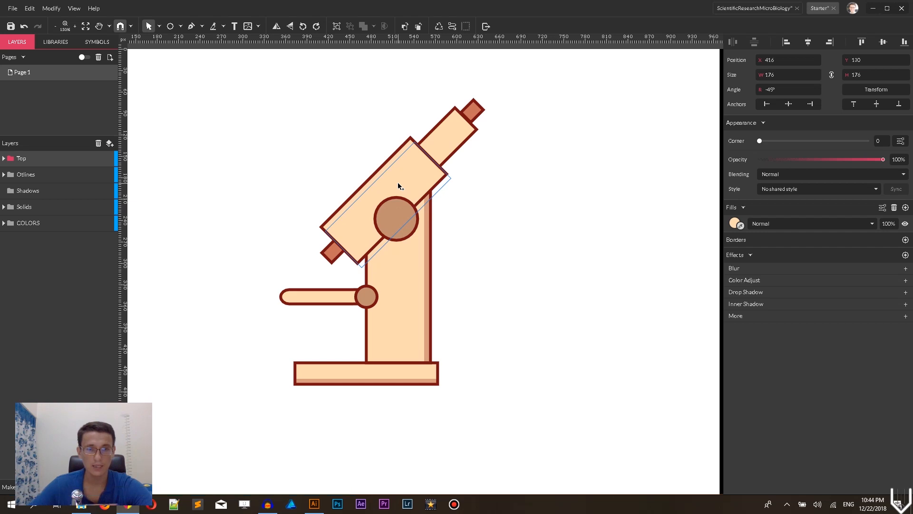
pyautogui.moveTo(399, 186); pyautogui.dragTo(398, 186)
# Duplicate the column's solid rectangle and intersect the copy with the offset duplicate of the main tube.
pyautogui.click(407, 263)
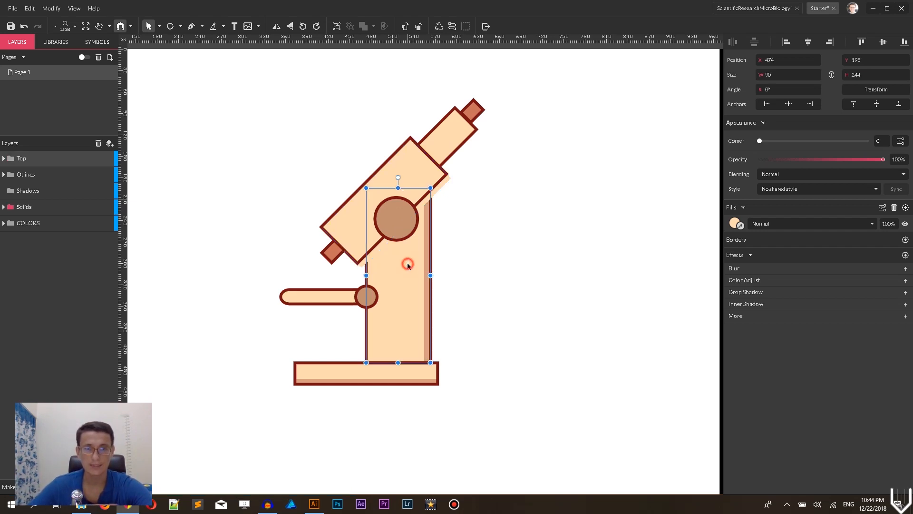
pyautogui.hotkey('ctrl', 'd')
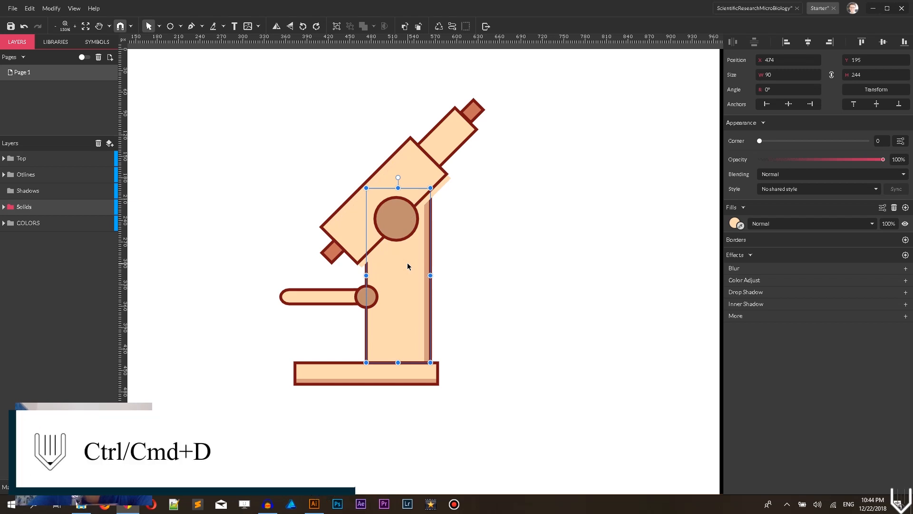
pyautogui.keyDown('shift'); pyautogui.click(362, 265); pyautogui.keyUp('shift')
pyautogui.click(358, 273)
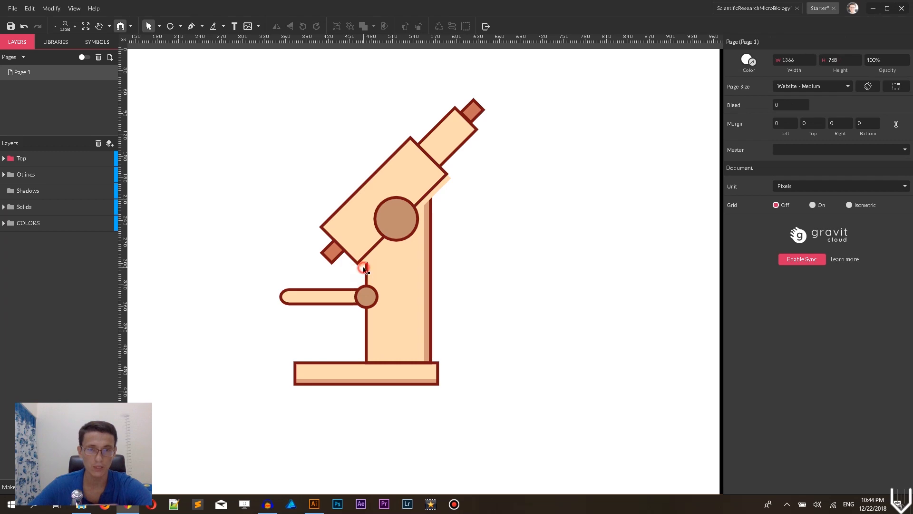
pyautogui.keyDown('shift'); pyautogui.click(390, 266); pyautogui.keyUp('shift')
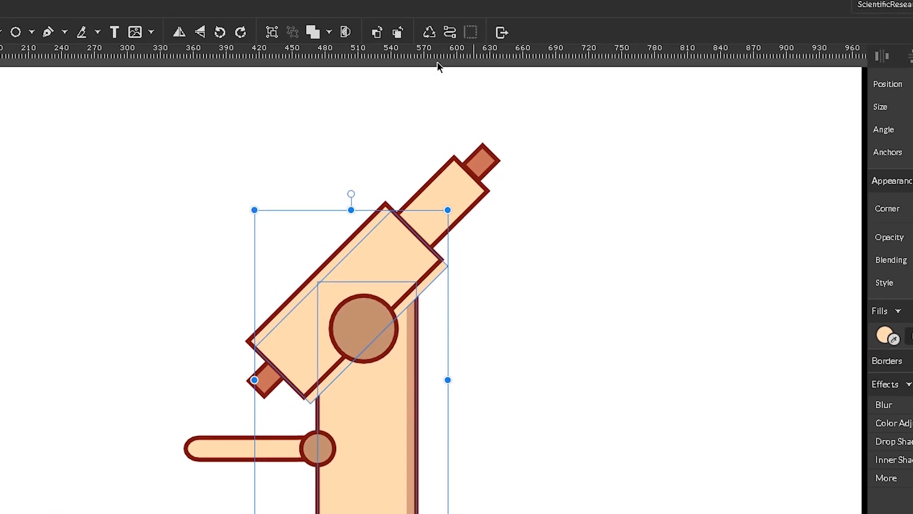
pyautogui.click(284, 38)
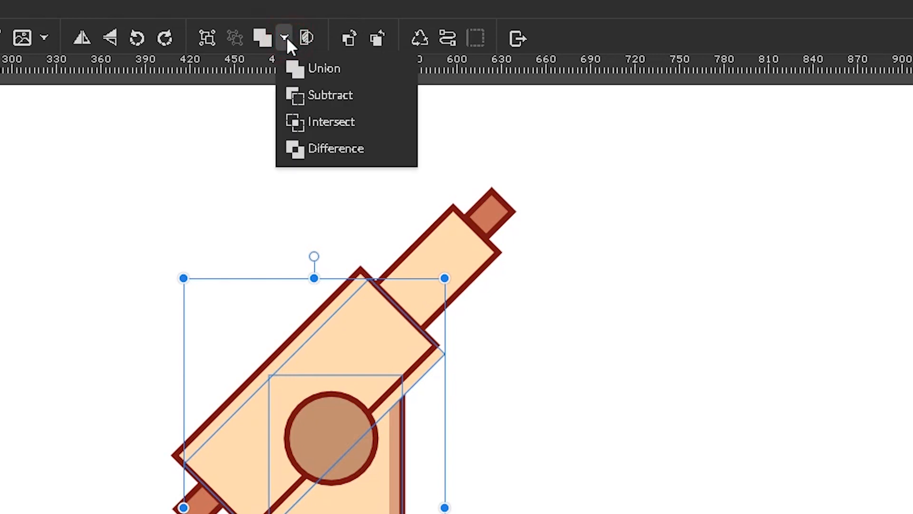
pyautogui.click(316, 122)
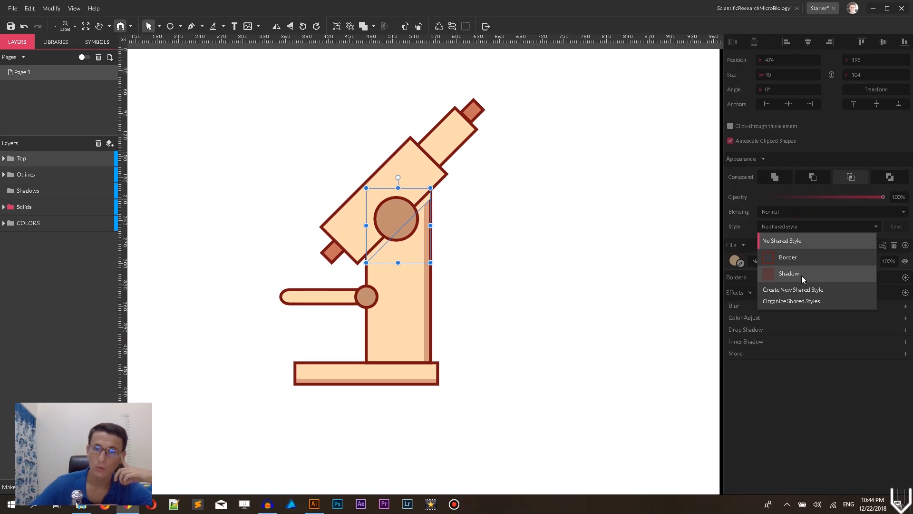
# Apply the Shadow style to the intersected shape and move it from the Top layer into the Shadows layer.
pyautogui.click(801, 276)
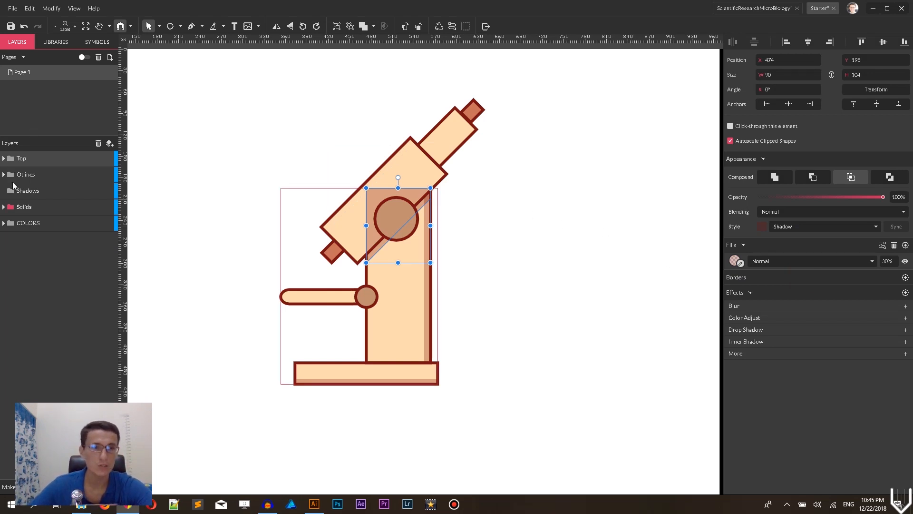
pyautogui.click(4, 207)
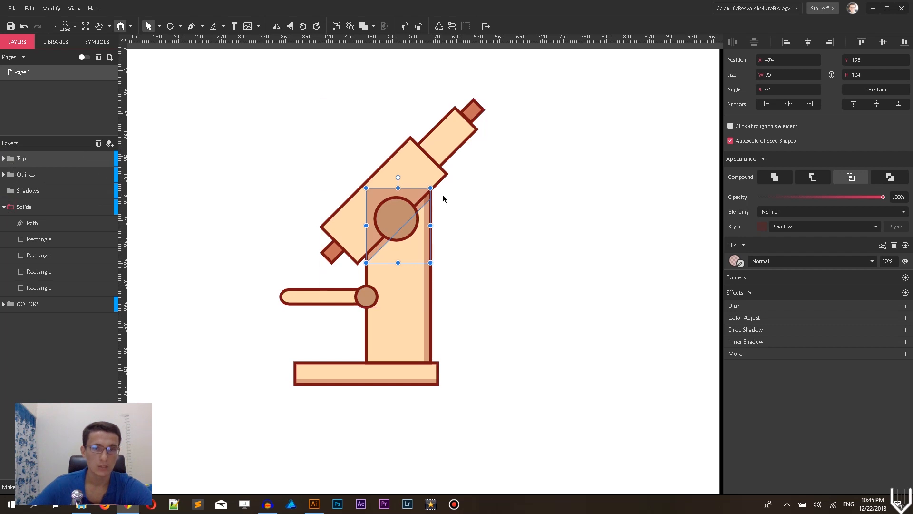
pyautogui.click(407, 192)
pyautogui.click(4, 159)
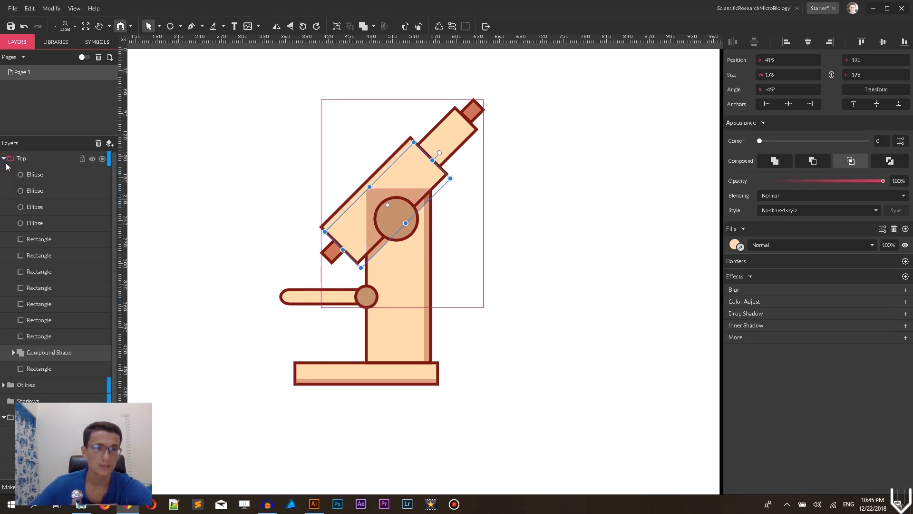
pyautogui.scroll(-2, 34, 292)
pyautogui.moveTo(40, 306); pyautogui.dragTo(39, 356)
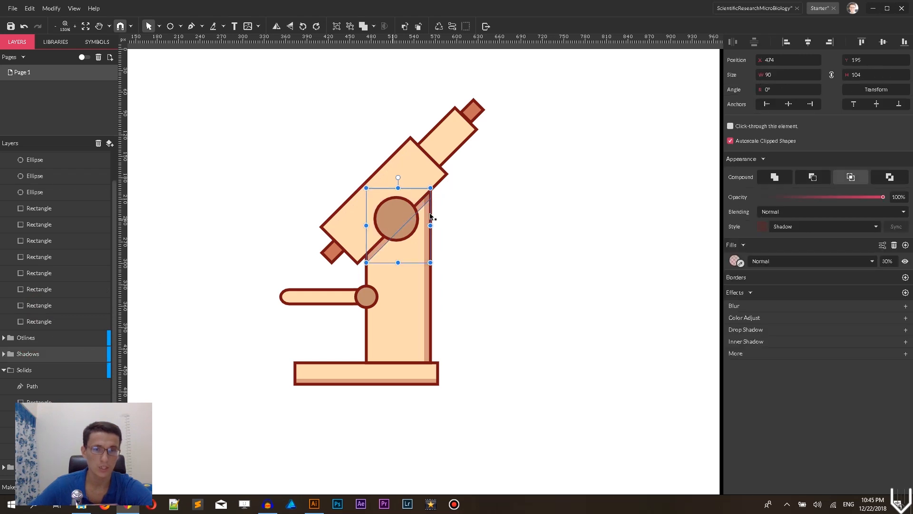
# Check the column's shadow strip and the tube's cast shadow, and collapse the Solids layer.
pyautogui.click(535, 199)
pyautogui.click(427, 243)
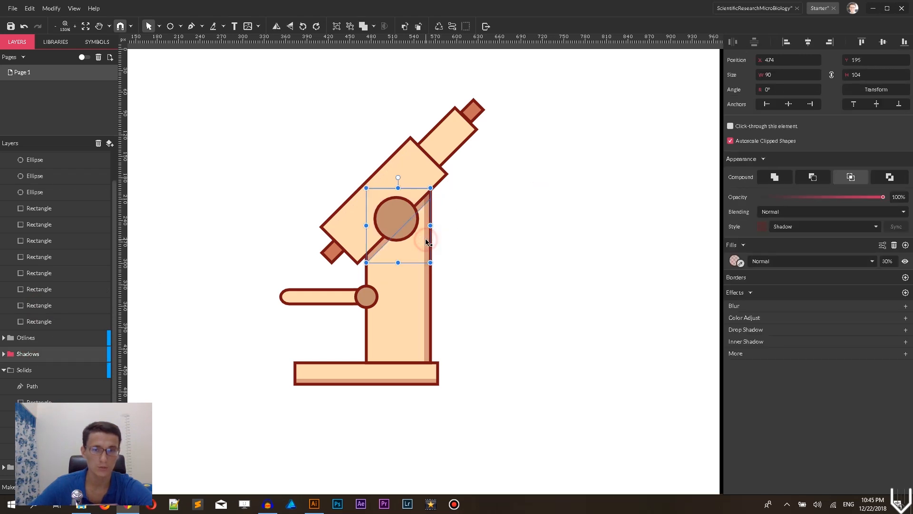
pyautogui.click(427, 291)
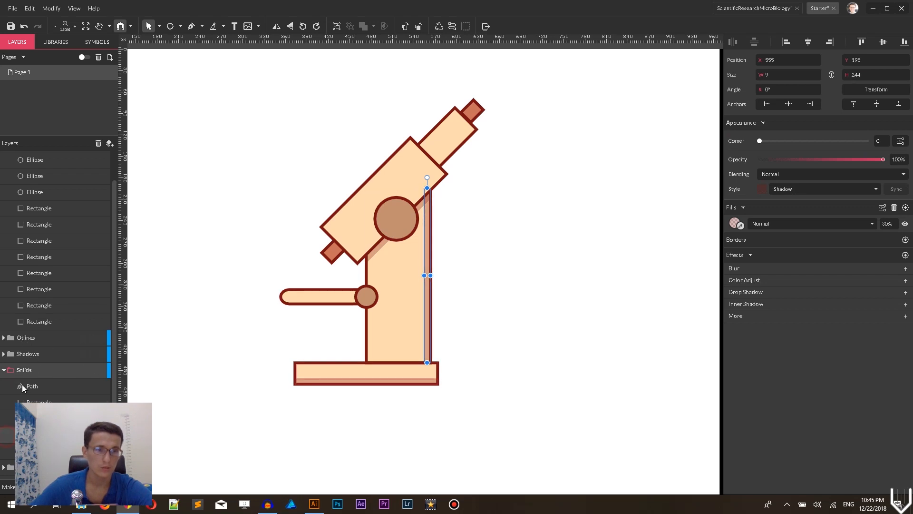
pyautogui.click(22, 370)
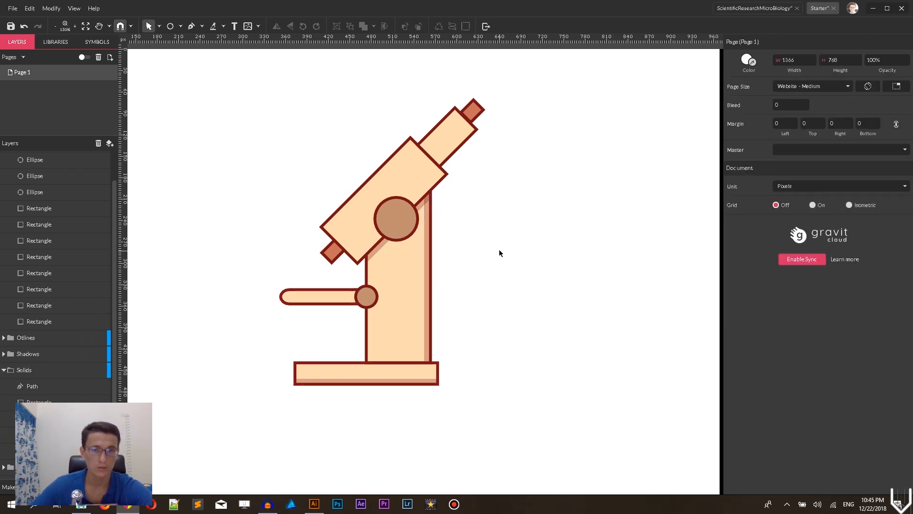
pyautogui.hotkey('ctrl', 'z')
pyautogui.hotkey('ctrl', 'shift', 'z')
pyautogui.scroll(-3, 261, 156)
pyautogui.scroll(4, 261, 155)
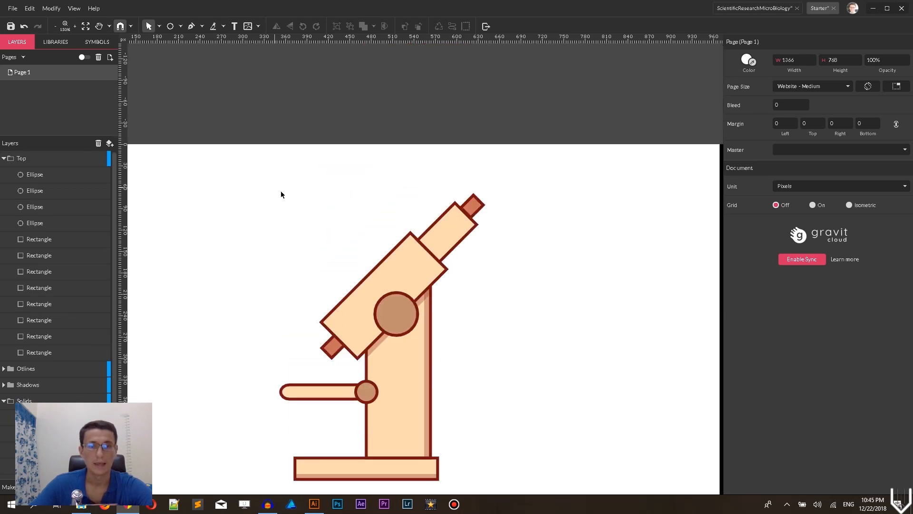
pyautogui.scroll(-1, 282, 193)
pyautogui.click(255, 214)
pyautogui.click(4, 401)
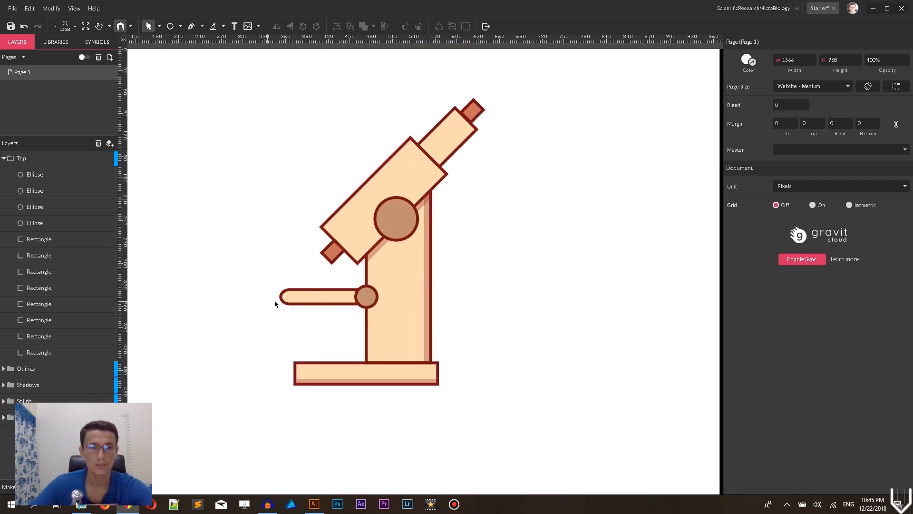
# Draw a rectangle about 187 × 19 px over the lower edge of the stage arm, starting at about X 320, Y 350.
pyautogui.click(202, 26)
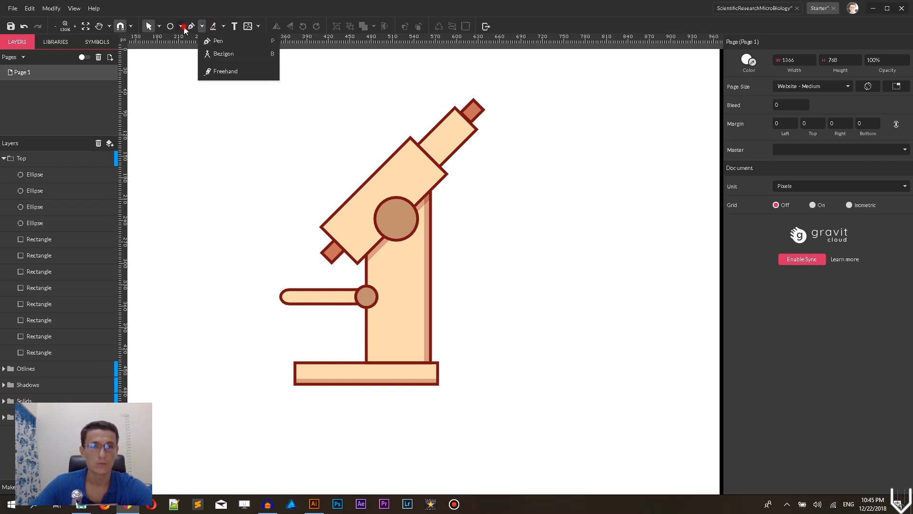
pyautogui.click(180, 27)
pyautogui.click(190, 53)
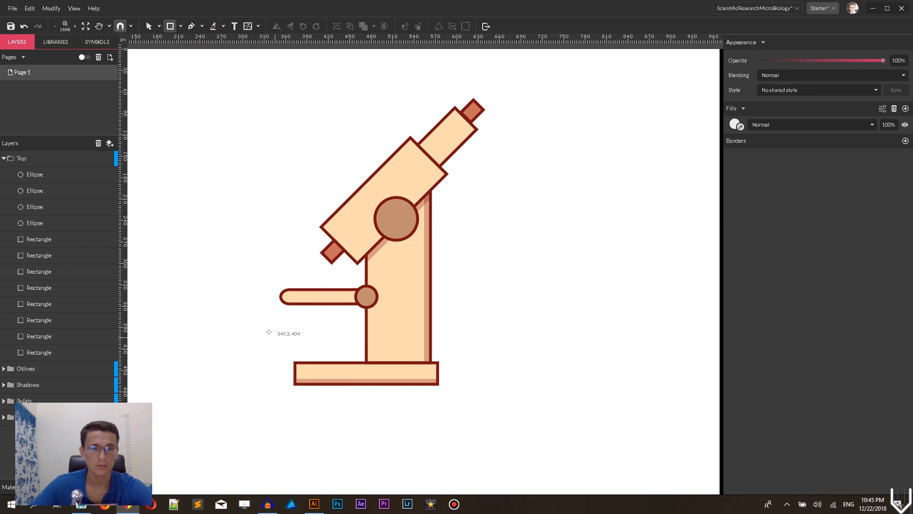
pyautogui.moveTo(257, 301); pyautogui.dragTo(388, 315)
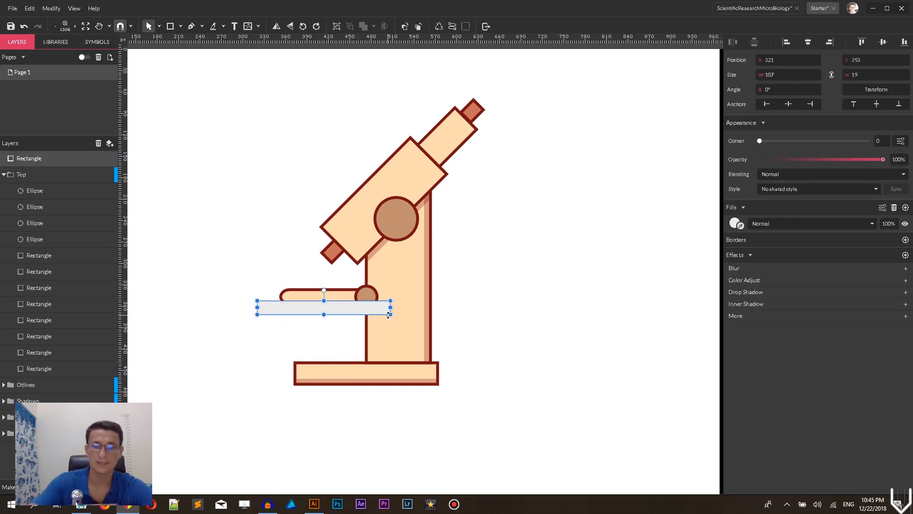
pyautogui.hotkey('ctrl', '+')
pyautogui.hotkey('ctrl', '+')
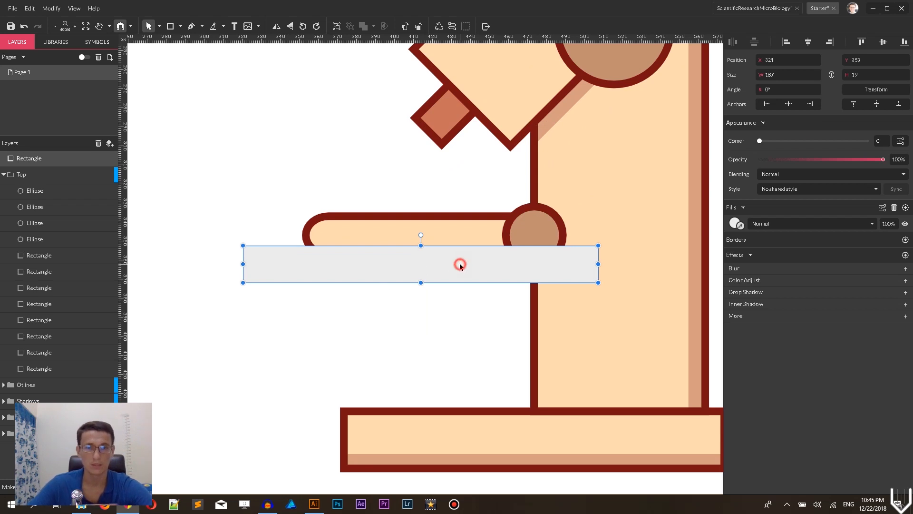
pyautogui.moveTo(460, 265); pyautogui.dragTo(459, 260)
# Duplicate the stage arm's solid path and intersect the copy with the new rectangle.
pyautogui.click(420, 231)
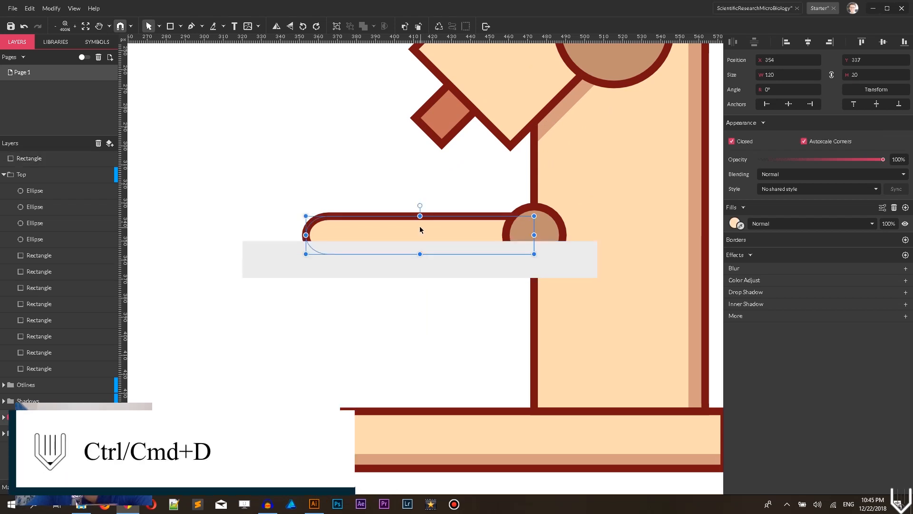
pyautogui.keyDown('shift'); pyautogui.click(366, 273); pyautogui.keyUp('shift')
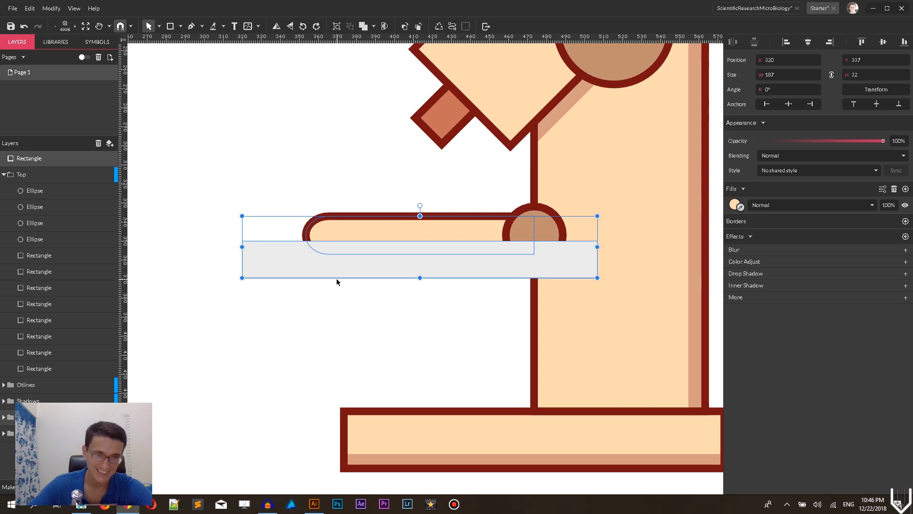
pyautogui.click(374, 27)
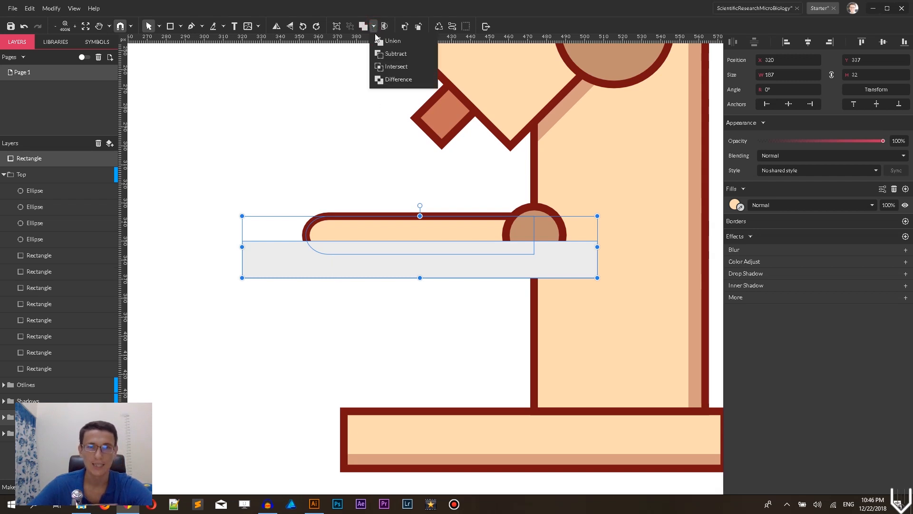
pyautogui.click(391, 67)
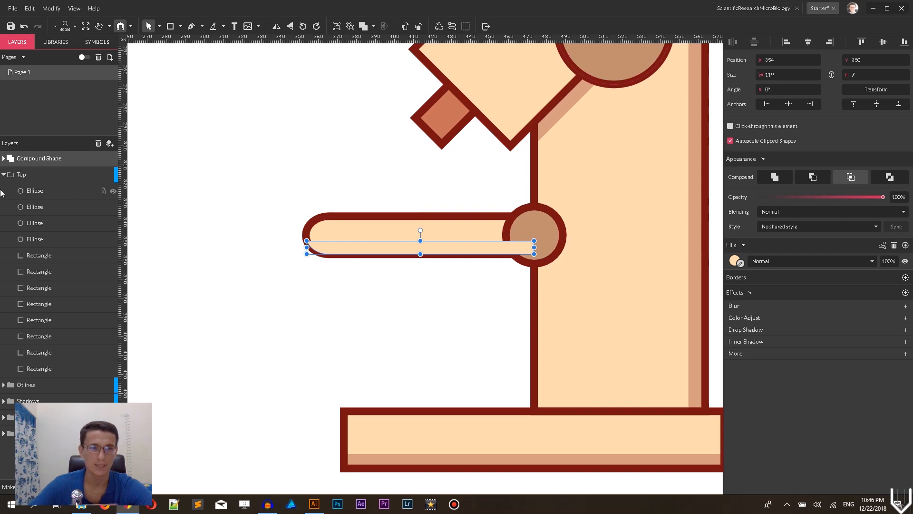
# Move the stage arm's compound shape into the Shadows layer and apply the Shadow style to it.
pyautogui.moveTo(44, 369); pyautogui.dragTo(46, 402)
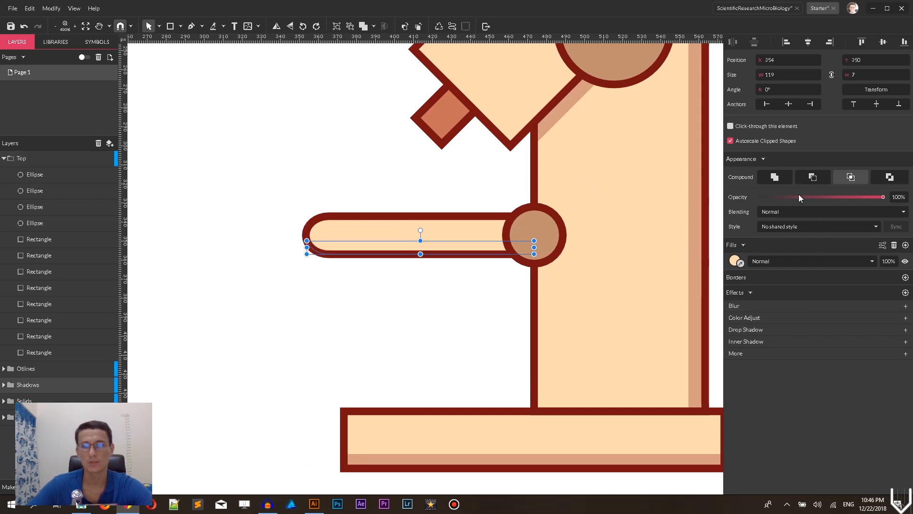
pyautogui.click(788, 227)
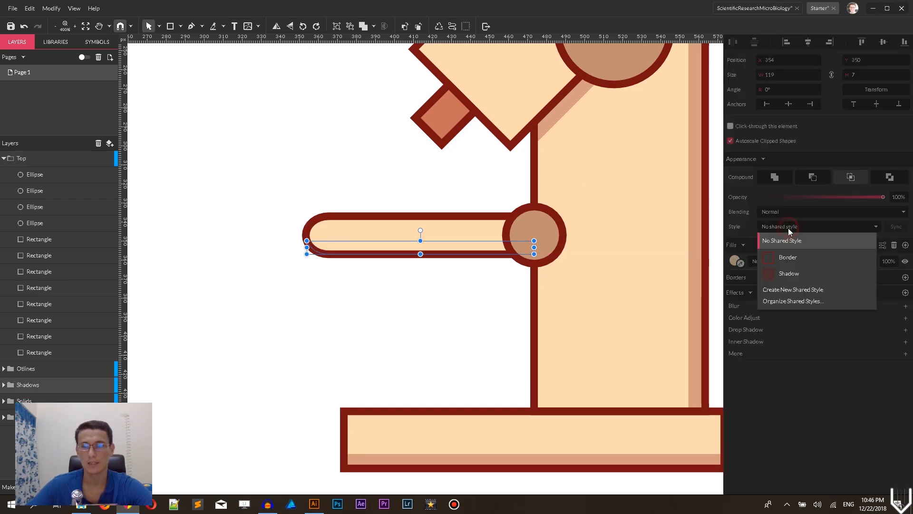
pyautogui.click(783, 274)
pyautogui.moveTo(234, 188); pyautogui.dragTo(157, 167)
pyautogui.click(231, 112)
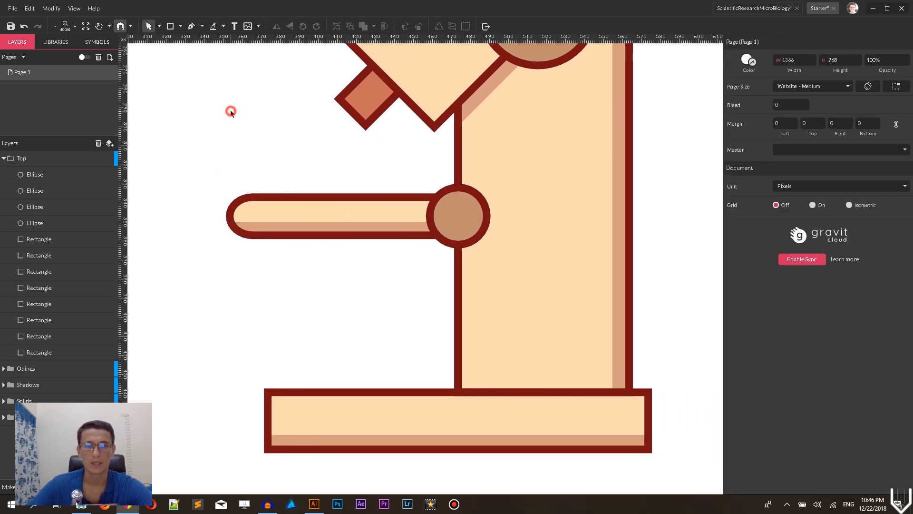
# Duplicate the eyepiece's solid rectangle, narrow the copy to its lower-right half at about X 614, Y 79 and apply the Shadow style.
pyautogui.scroll(6, 274, 178)
pyautogui.press('space')
pyautogui.moveTo(327, 146); pyautogui.dragTo(118, 179)
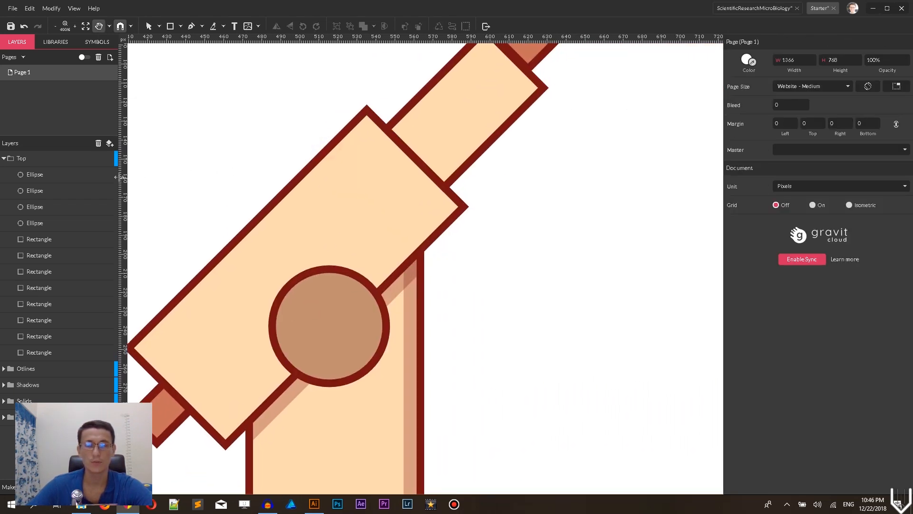
pyautogui.scroll(4, 589, 158)
pyautogui.click(537, 236)
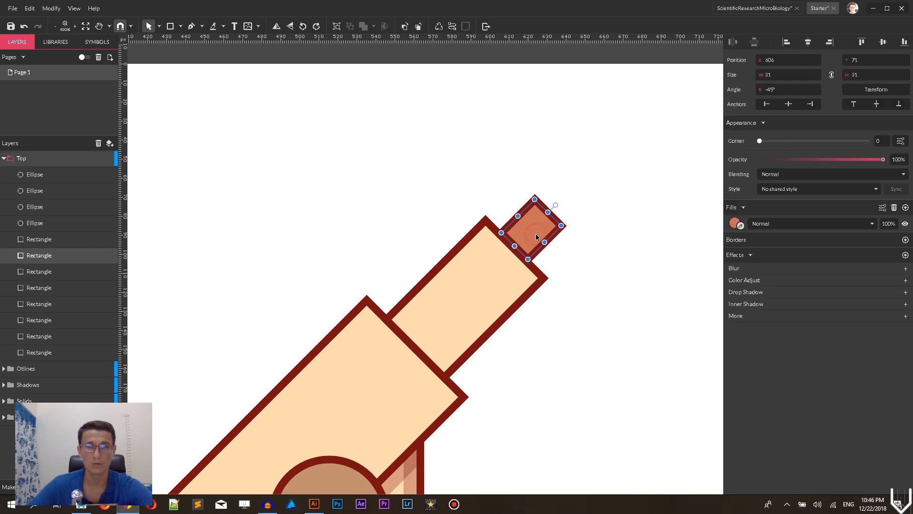
pyautogui.click(517, 216)
pyautogui.hotkey('ctrl', 'd')
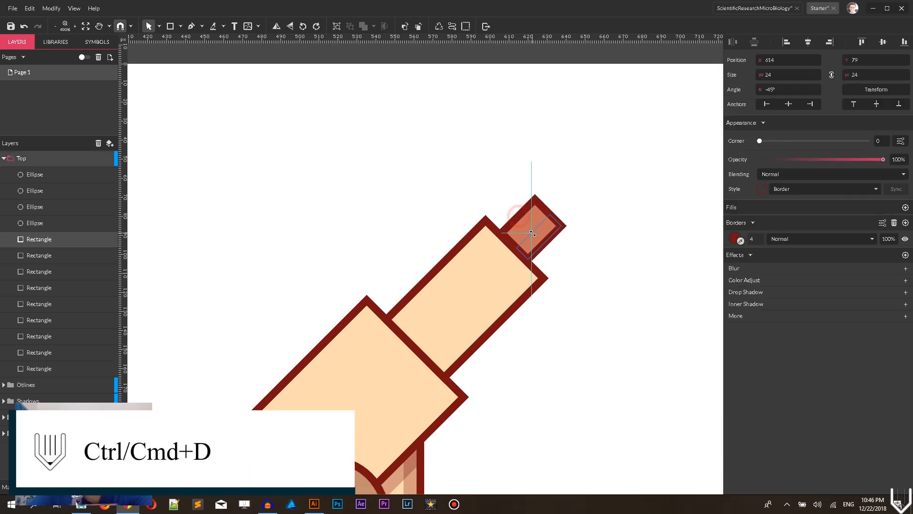
pyautogui.click(518, 238)
pyautogui.hotkey('ctrl', 'd')
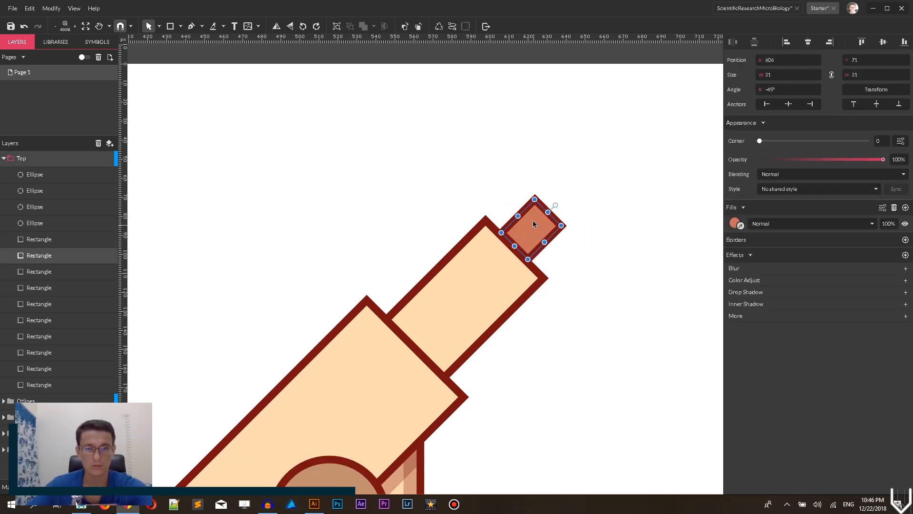
pyautogui.moveTo(518, 216); pyautogui.dragTo(533, 230)
pyautogui.click(782, 189)
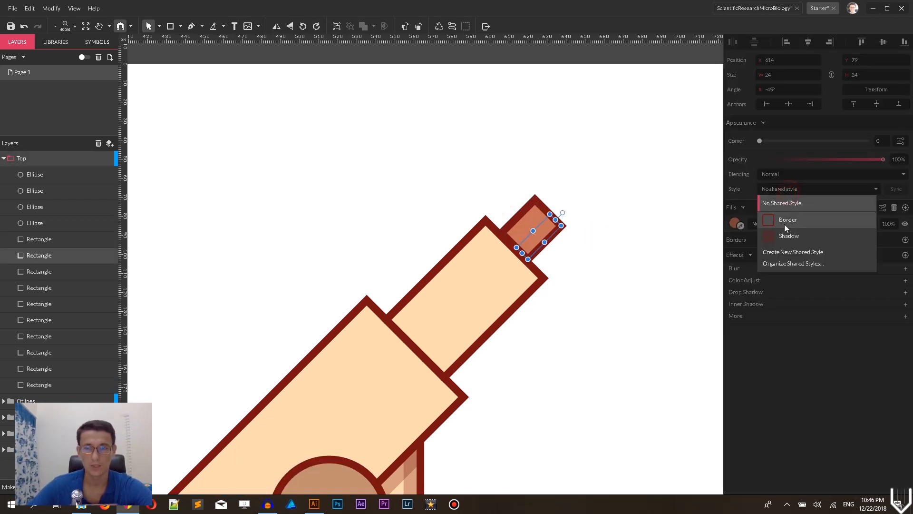
pyautogui.click(783, 237)
# Duplicate the upper tube's solid rectangle, narrow the copy to a strip along its lower-right edge and apply the Shadow style.
pyautogui.click(449, 291)
pyautogui.hotkey('ctrl', 'd')
pyautogui.moveTo(436, 269); pyautogui.dragTo(484, 316)
pyautogui.click(828, 189)
pyautogui.click(783, 236)
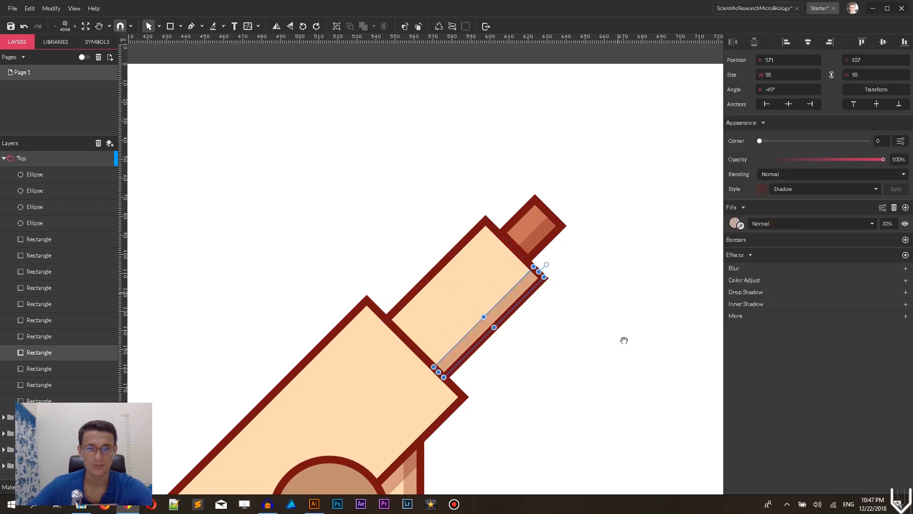
# Duplicate the main tube's solid rectangle, narrow the copy to a strip along its lower-right edge and apply the Shadow style.
pyautogui.moveTo(624, 341); pyautogui.dragTo(635, 71)
pyautogui.click(282, 153)
pyautogui.click(258, 151)
pyautogui.moveTo(261, 153); pyautogui.dragTo(341, 233)
pyautogui.click(781, 190)
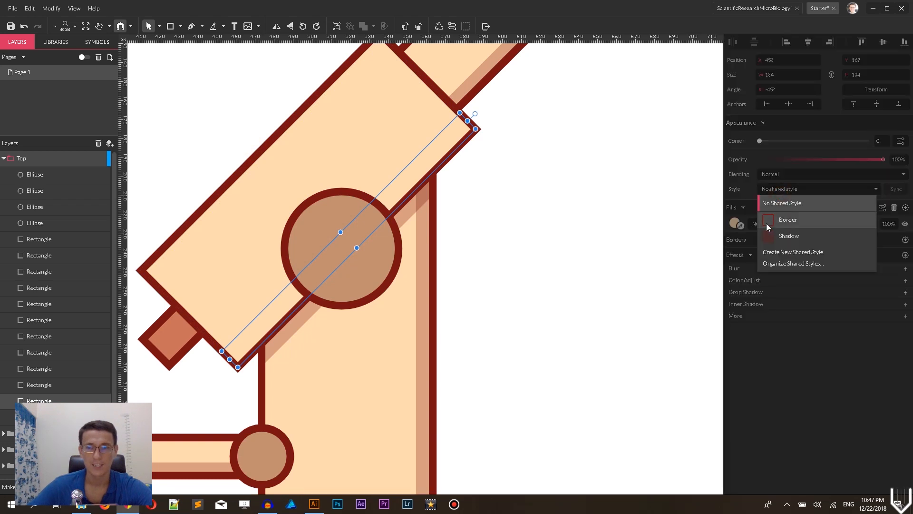
pyautogui.click(768, 224)
# Duplicate the lower objective's solid rectangle, narrow the copy to its lower-right half and apply the Shadow style.
pyautogui.click(518, 220)
pyautogui.click(165, 331)
pyautogui.moveTo(160, 321); pyautogui.dragTo(174, 337)
pyautogui.click(783, 189)
pyautogui.click(781, 234)
# Duplicate the large knob's solid circle and offset the copy down and to the right to X 491, Y 212.
pyautogui.moveTo(512, 263); pyautogui.dragTo(527, 147)
pyautogui.click(359, 161)
pyautogui.scroll(5, 530, 149)
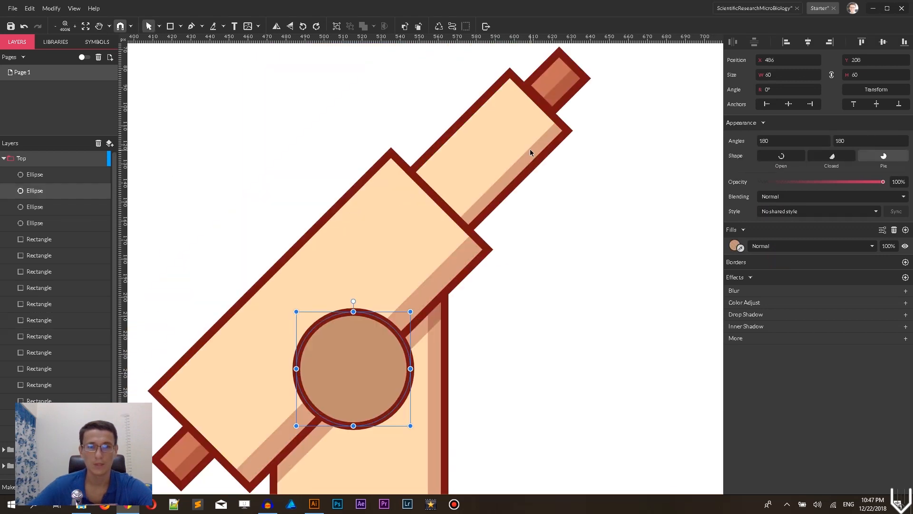
pyautogui.scroll(-5, 530, 148)
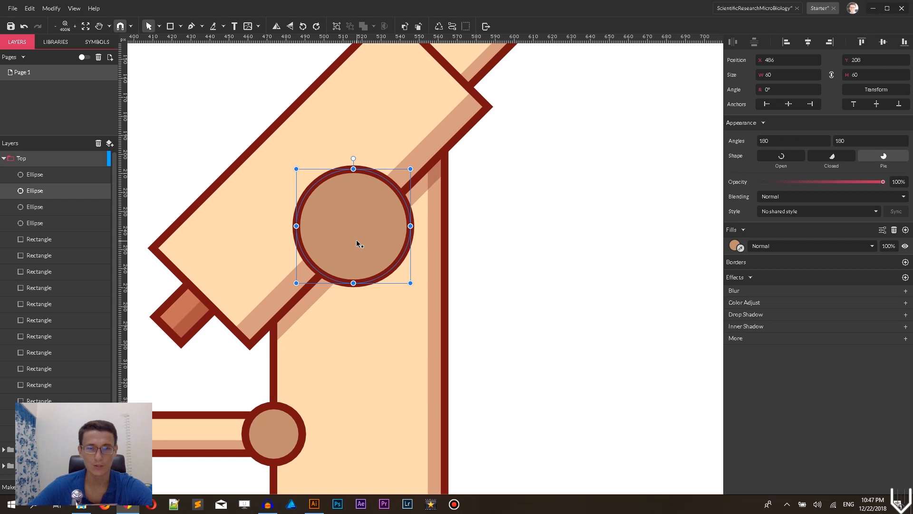
pyautogui.hotkey('ctrl', 'd')
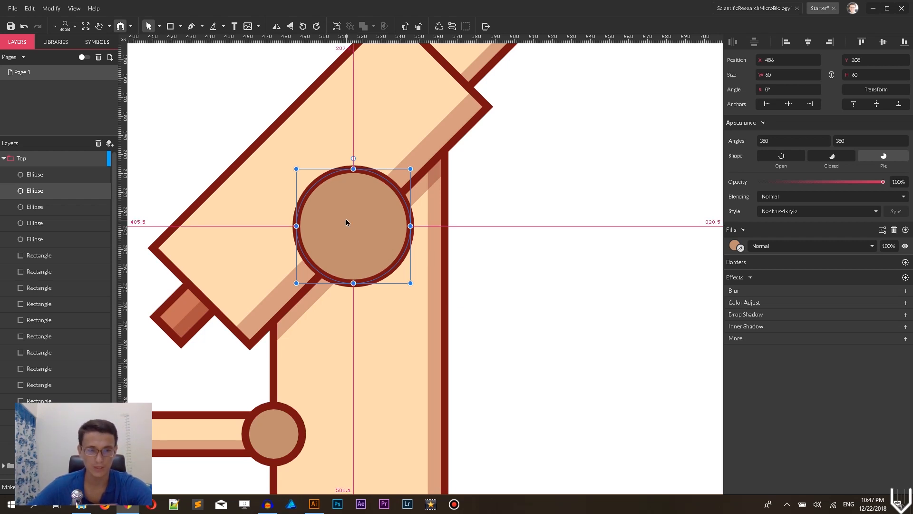
pyautogui.moveTo(346, 220); pyautogui.dragTo(348, 222)
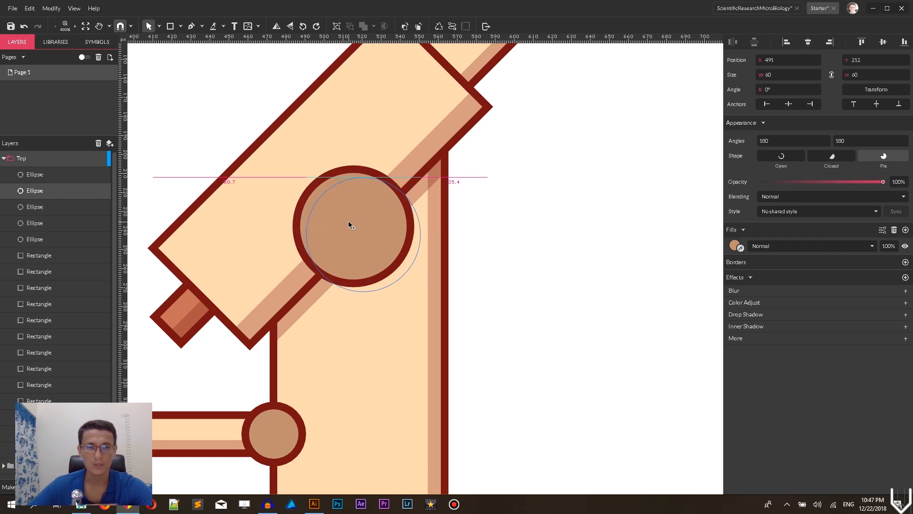
pyautogui.moveTo(348, 222); pyautogui.dragTo(349, 222)
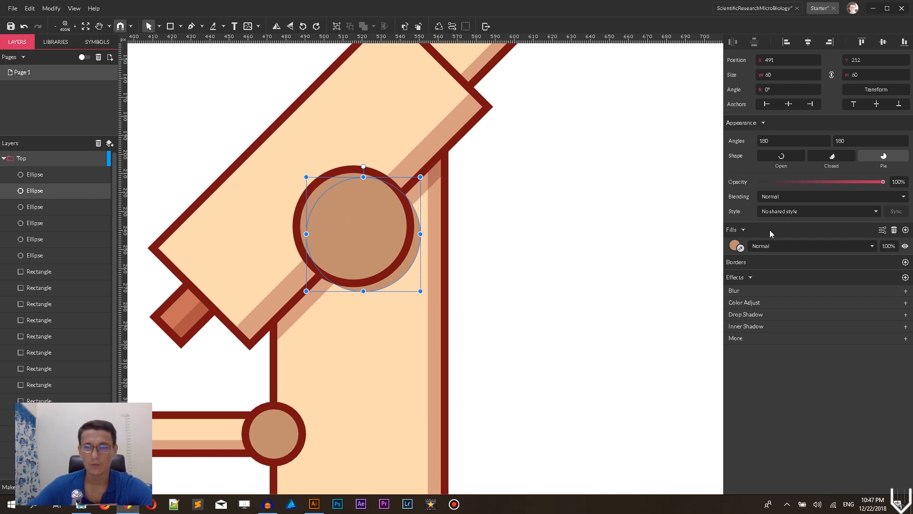
# Apply the Shadow style to the offset large-knob copy and send it backward behind the knob's solid circle.
pyautogui.click(790, 211)
pyautogui.click(788, 261)
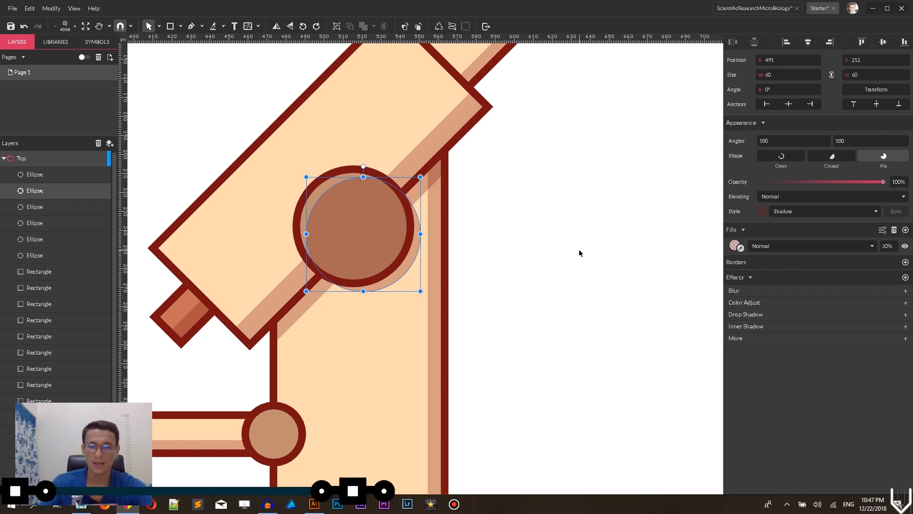
pyautogui.hotkey('ctrl', 'Down')
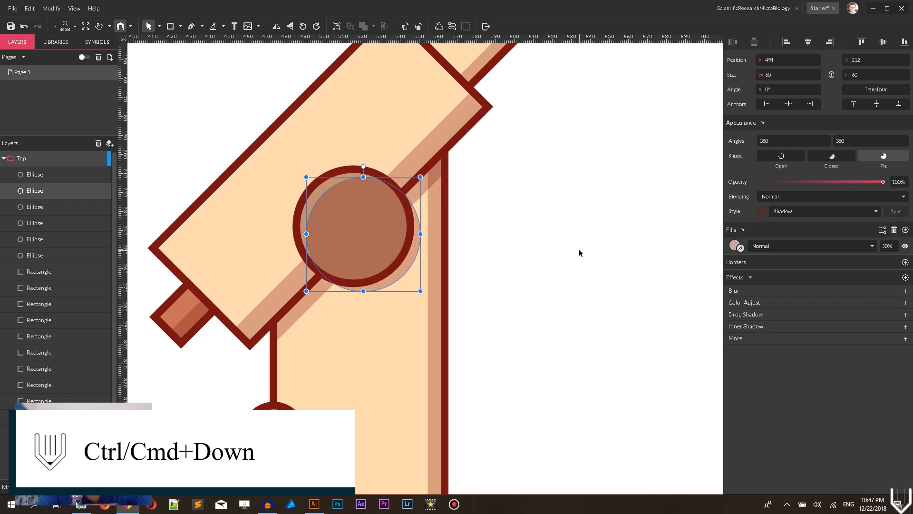
pyautogui.hotkey('ctrl', 'Down')
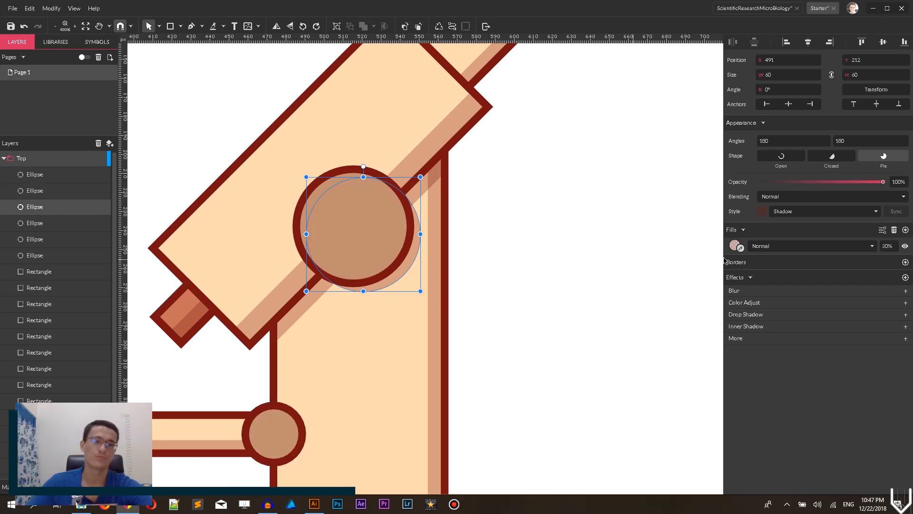
pyautogui.click(573, 252)
# Duplicate the small knob's solid circle, offset the copy to X 463, Y 337 with the Shadow style and send it backward.
pyautogui.scroll(-3, 568, 251)
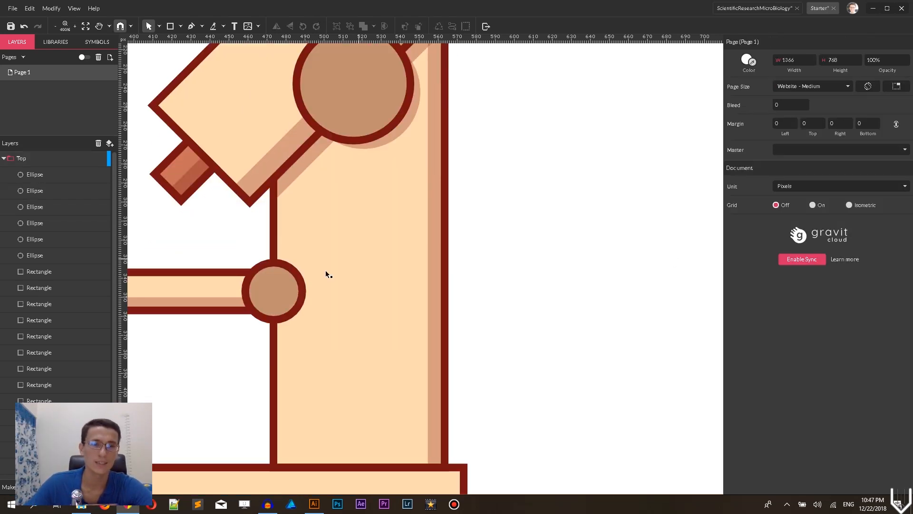
pyautogui.click(257, 294)
pyautogui.moveTo(274, 294); pyautogui.dragTo(279, 290)
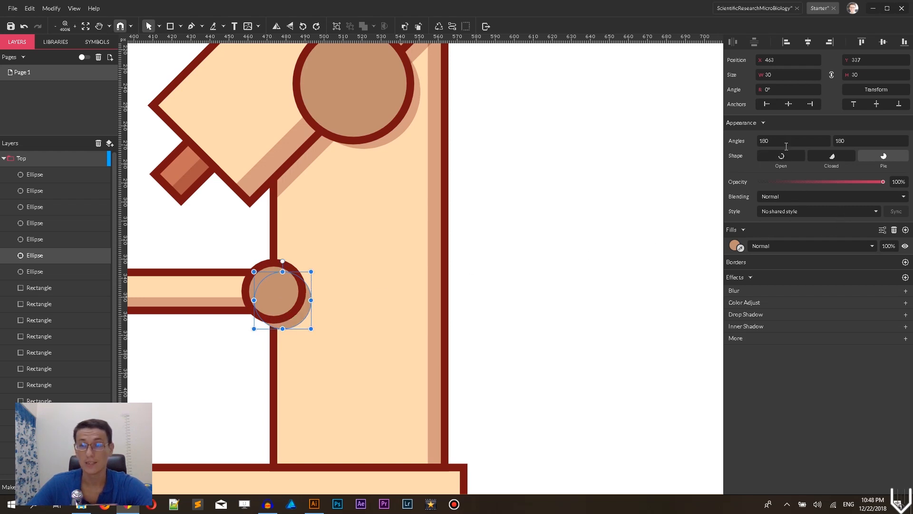
pyautogui.click(776, 212)
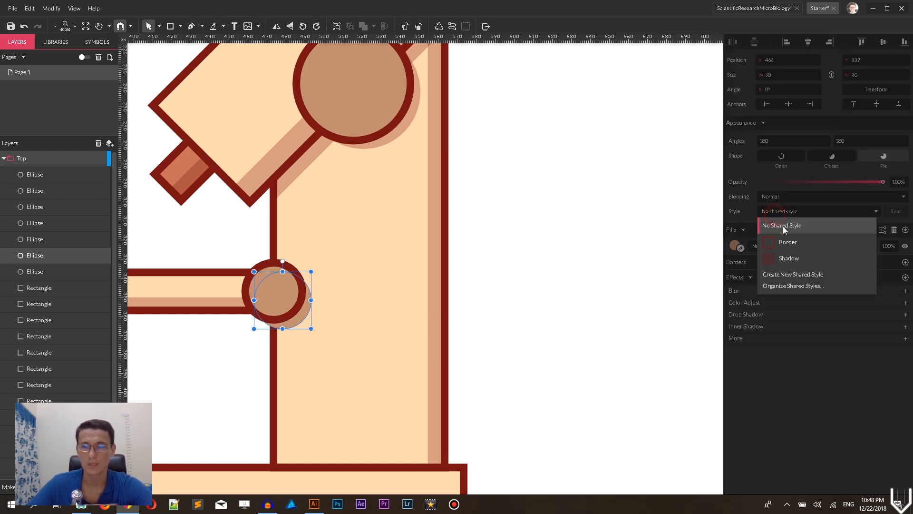
pyautogui.click(785, 258)
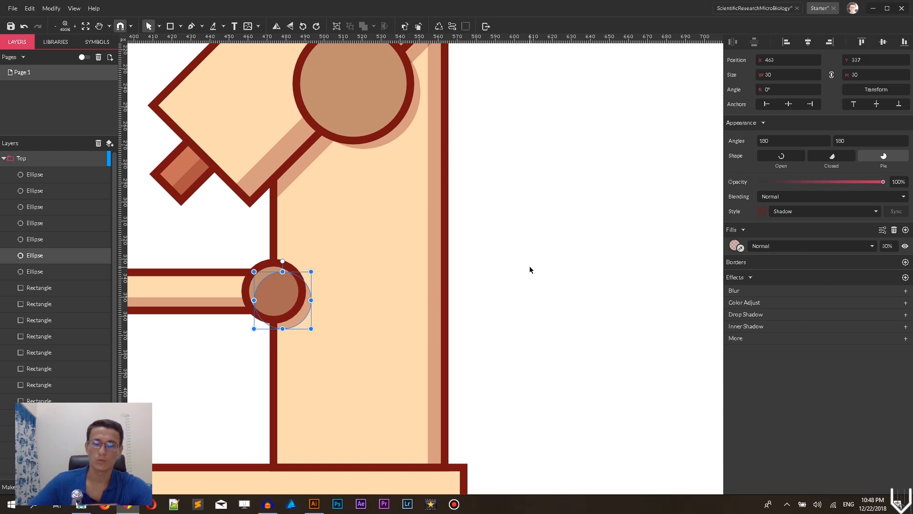
pyautogui.hotkey('ctrl', '[')
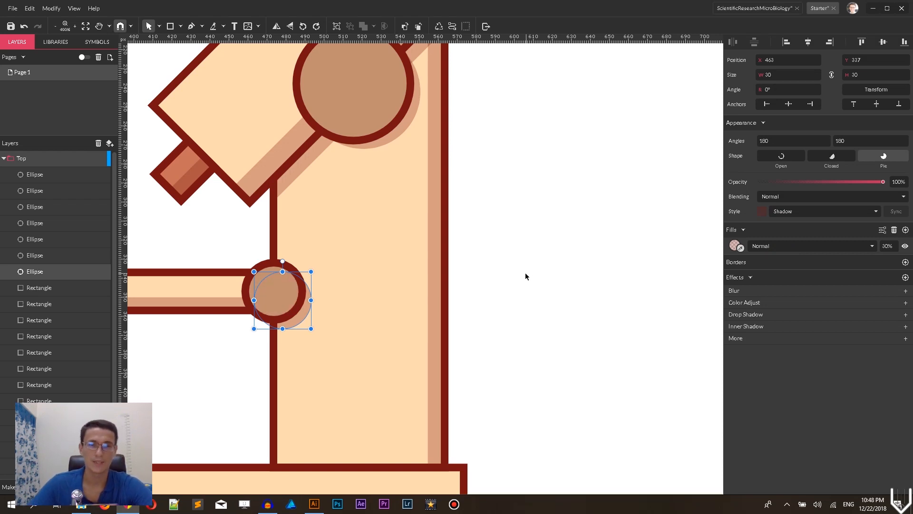
pyautogui.click(499, 271)
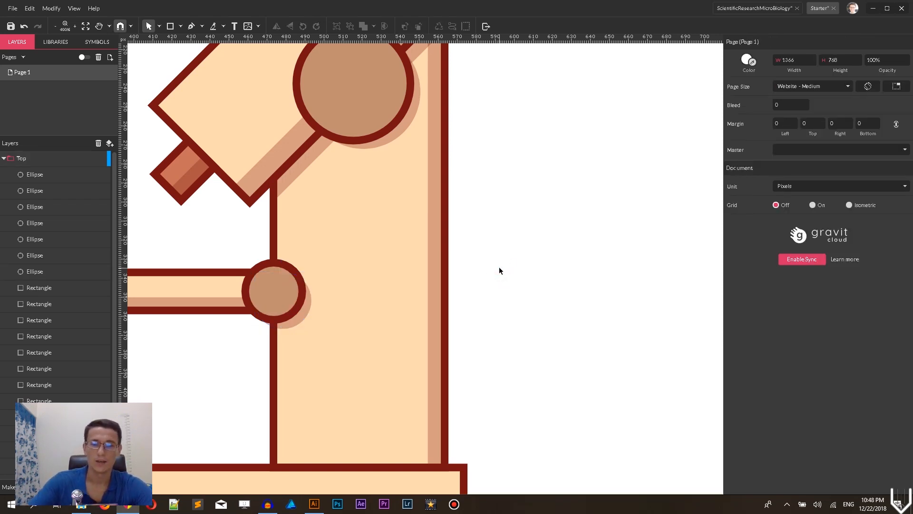
# Convert the lower objective's solid and outline rectangles to paths.
pyautogui.hotkey('ctrl', '1')
pyautogui.hotkey('ctrl', '+')
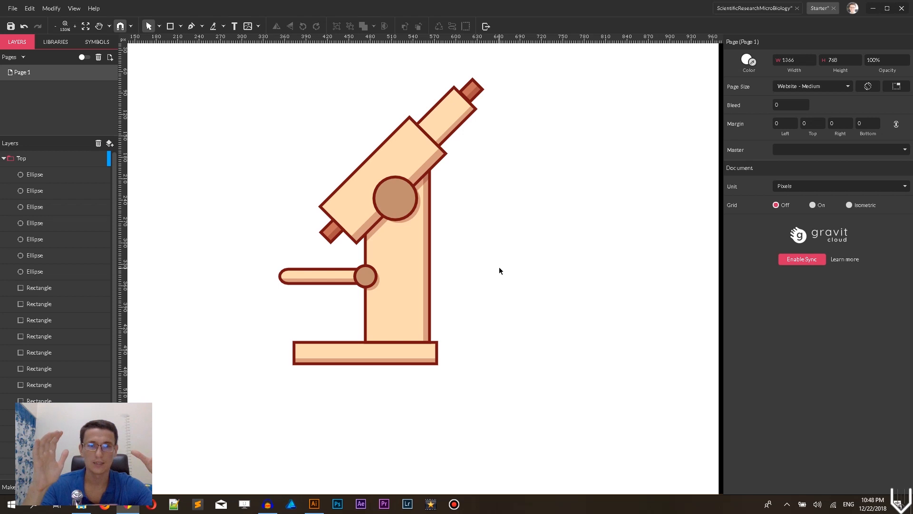
pyautogui.hotkey('ctrl', '+')
pyautogui.hotkey('ctrl', '+')
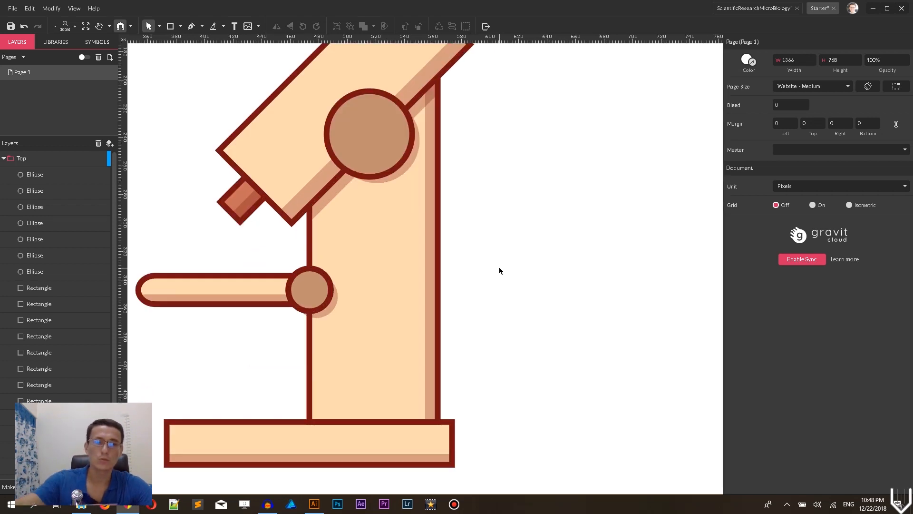
pyautogui.click(219, 206)
pyautogui.click(192, 176)
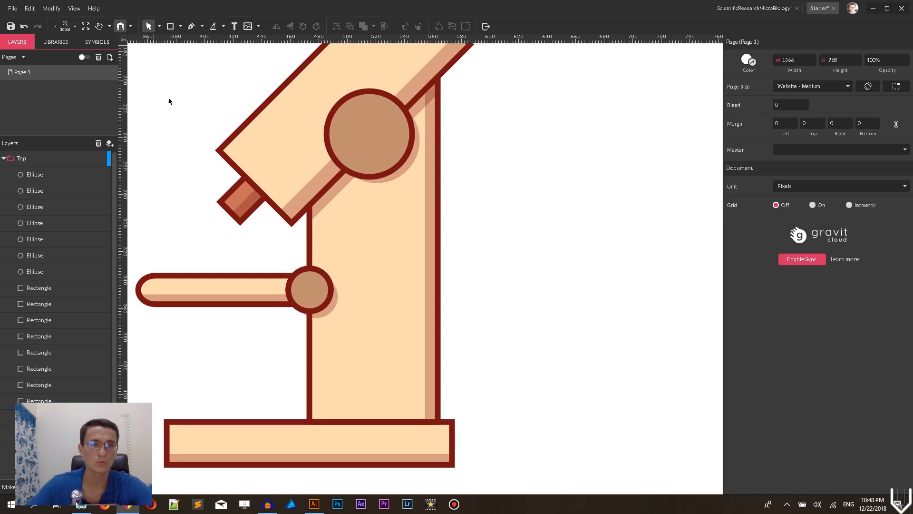
pyautogui.moveTo(193, 182); pyautogui.dragTo(230, 199)
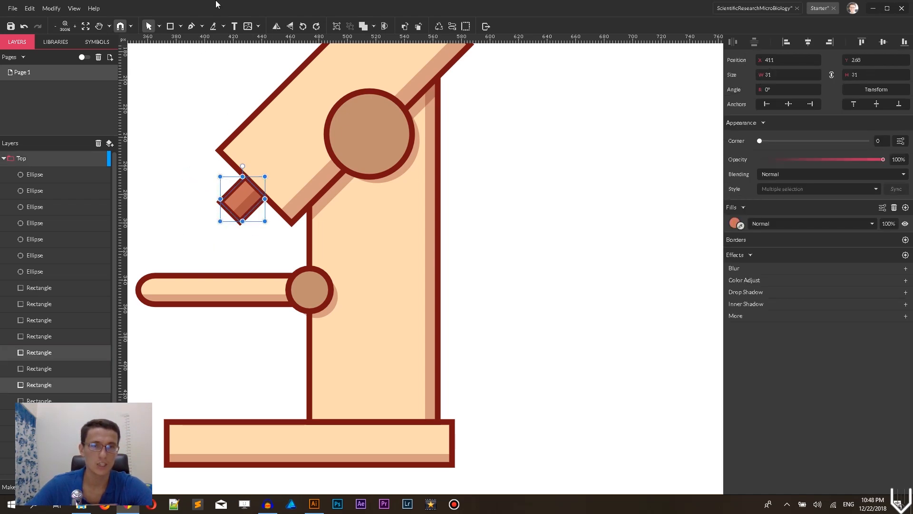
pyautogui.click(452, 27)
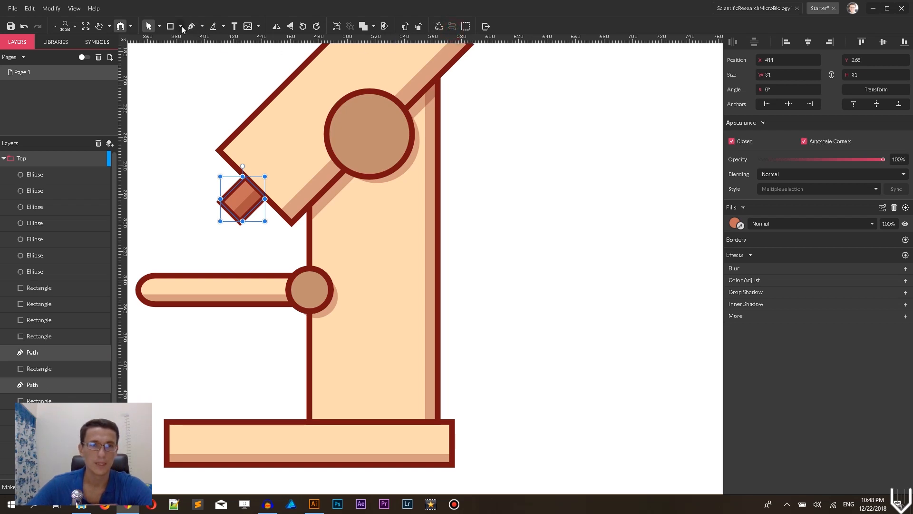
# Select the lower objective's outer corner points with the Subselect tool and round them to a corner radius of 4.
pyautogui.click(160, 26)
pyautogui.click(168, 56)
pyautogui.moveTo(196, 184); pyautogui.dragTo(233, 219)
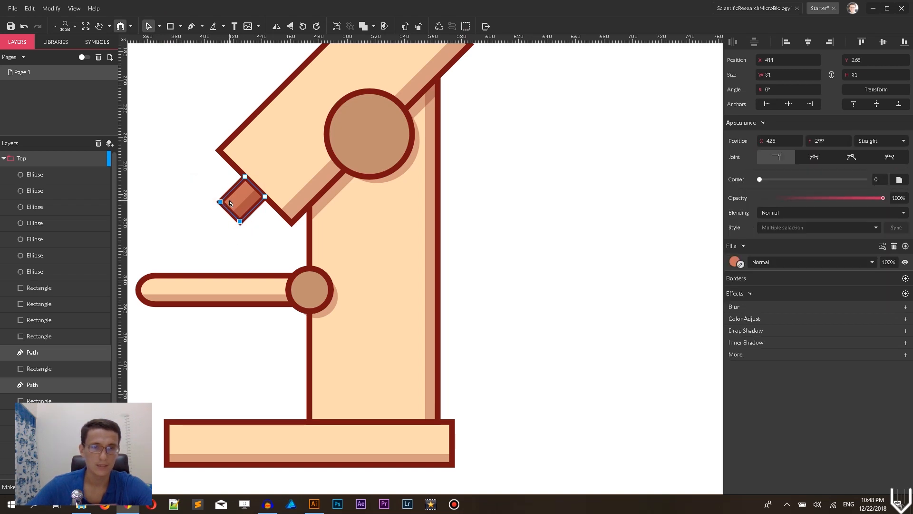
pyautogui.moveTo(760, 179); pyautogui.dragTo(768, 180)
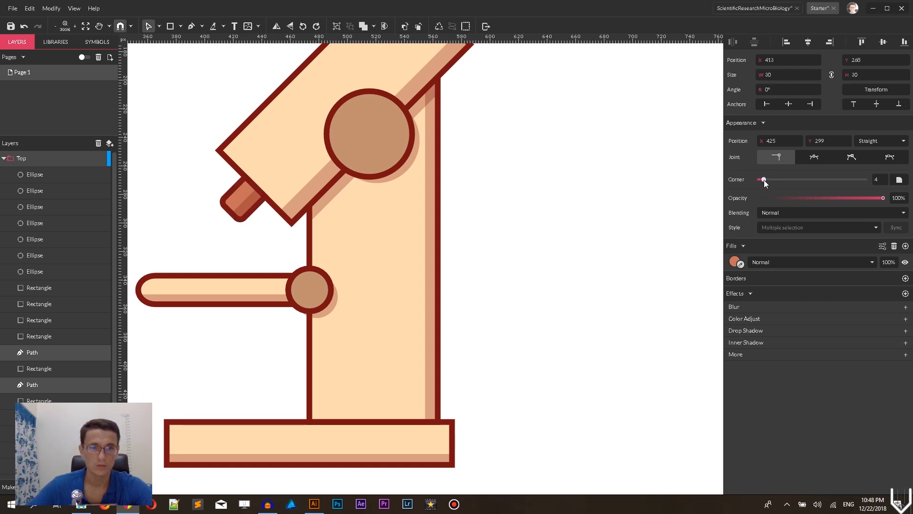
pyautogui.click(495, 245)
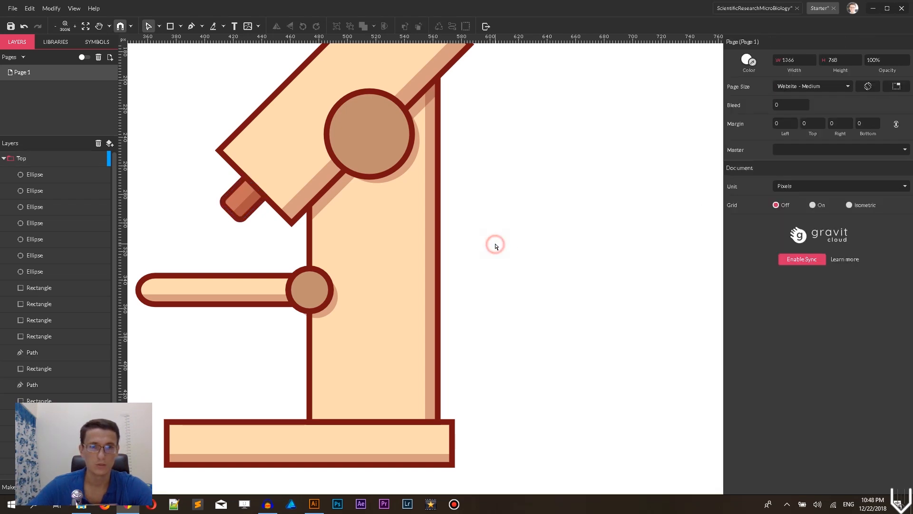
# Draw a vertical line about 41 px long through the centre of the large knob.
pyautogui.hotkey('ctrl', '-')
pyautogui.hotkey('ctrl', '-')
pyautogui.hotkey('ctrl', '-')
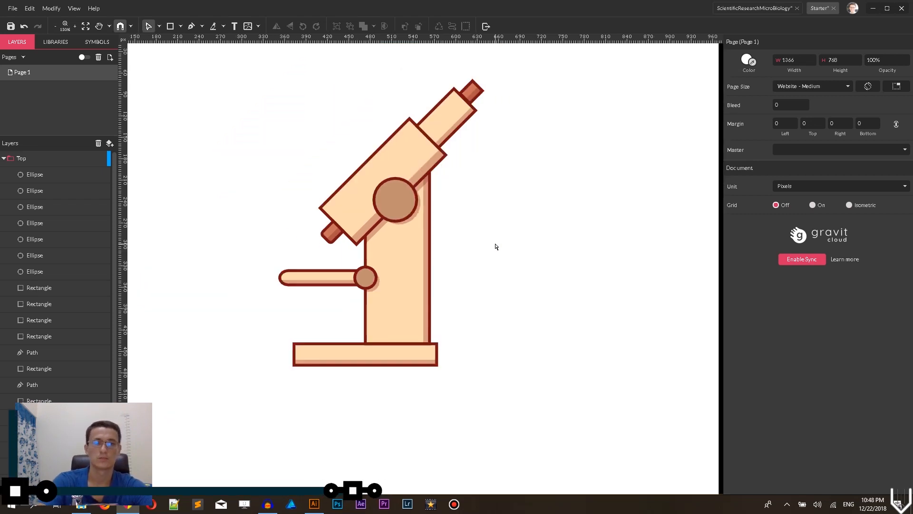
pyautogui.hotkey('ctrl', '+')
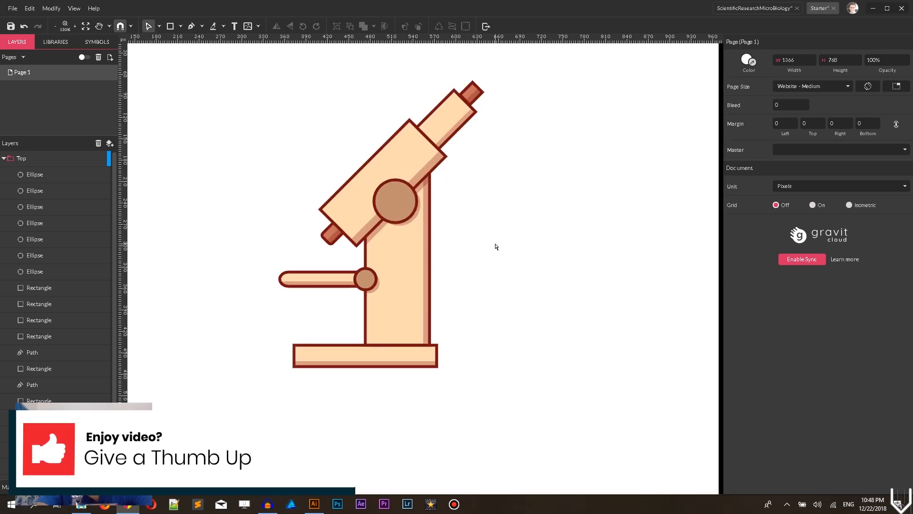
pyautogui.press('space')
pyautogui.moveTo(514, 221); pyautogui.dragTo(466, 253)
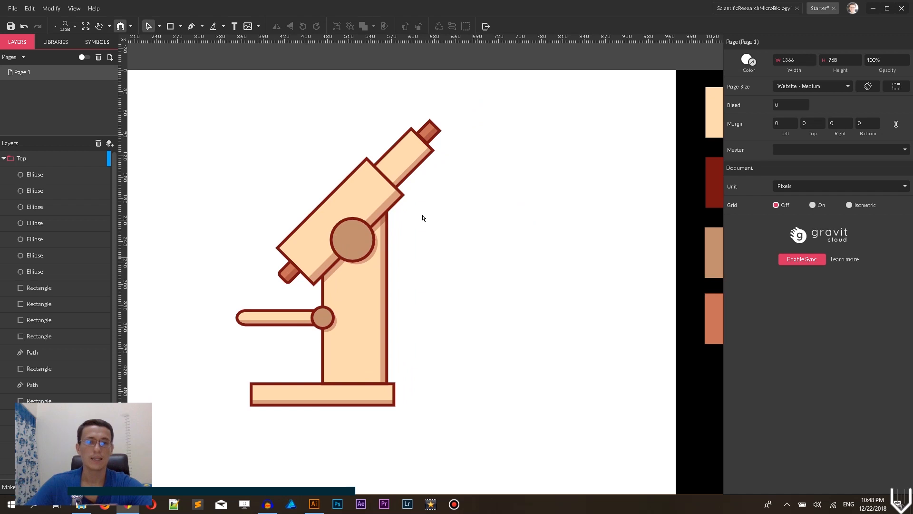
pyautogui.press('l')
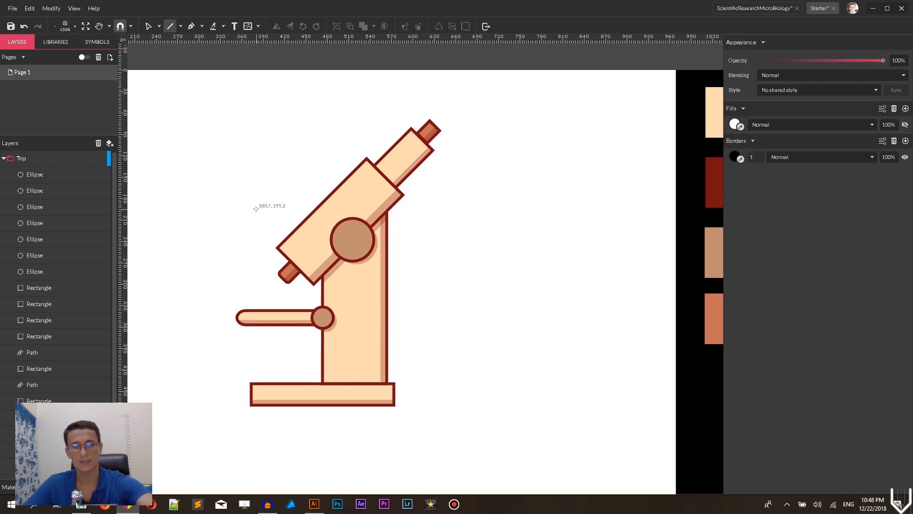
pyautogui.moveTo(352, 227); pyautogui.dragTo(352, 256)
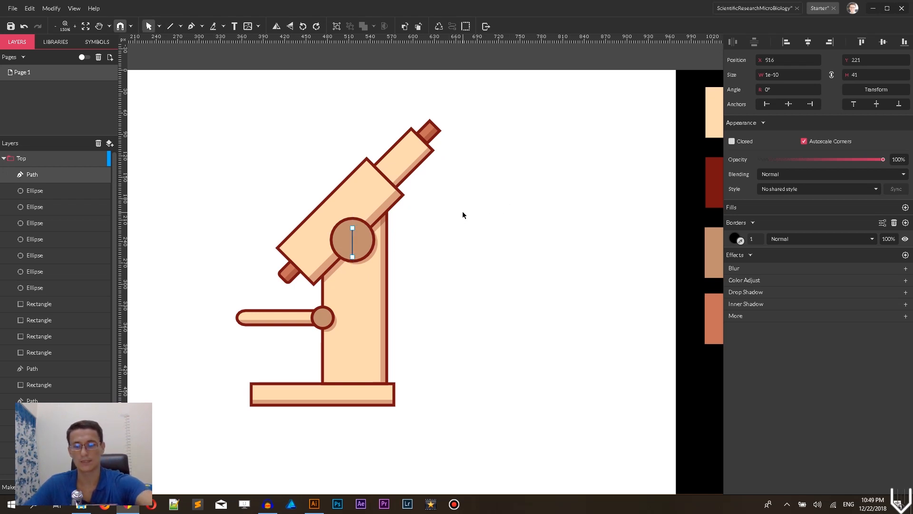
# Nudge the large knob's line up to Y 216 and apply the Border style to it.
pyautogui.press('Up')
pyautogui.press('Up')
pyautogui.press('Up')
pyautogui.click(790, 188)
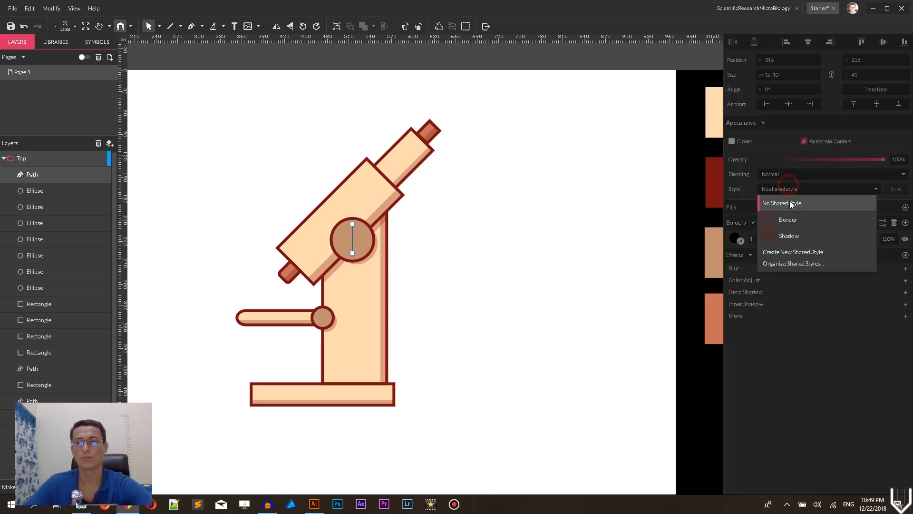
pyautogui.click(788, 220)
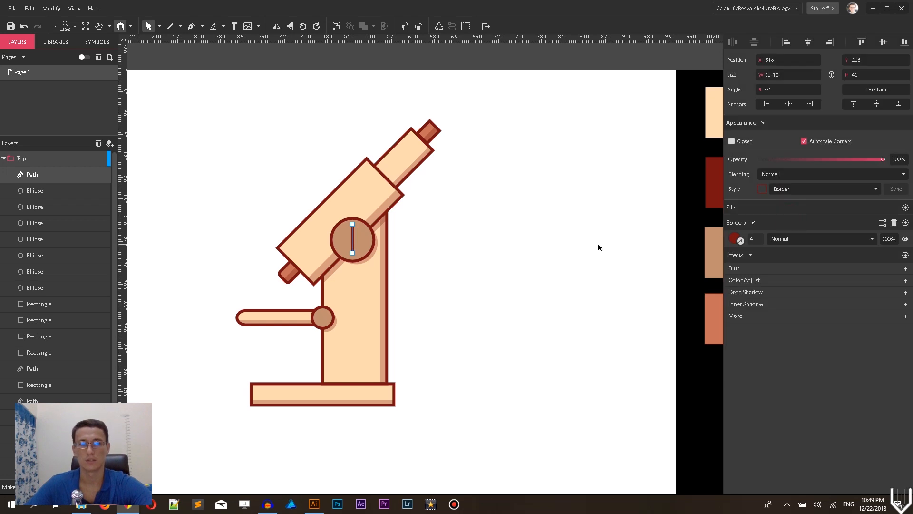
# Draw a vertical line about 15 px long in the small knob and nudge it down to Y 340.
pyautogui.click(164, 25)
pyautogui.click(169, 38)
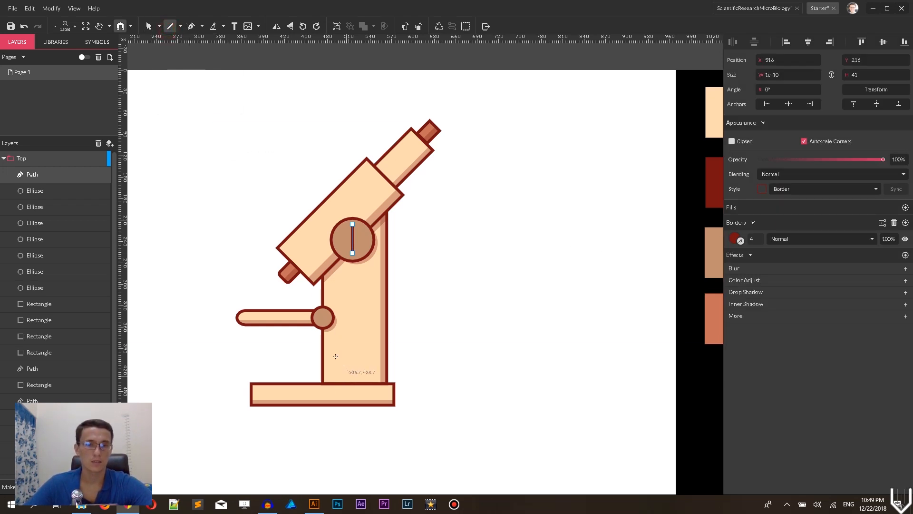
pyautogui.moveTo(323, 309); pyautogui.dragTo(323, 322)
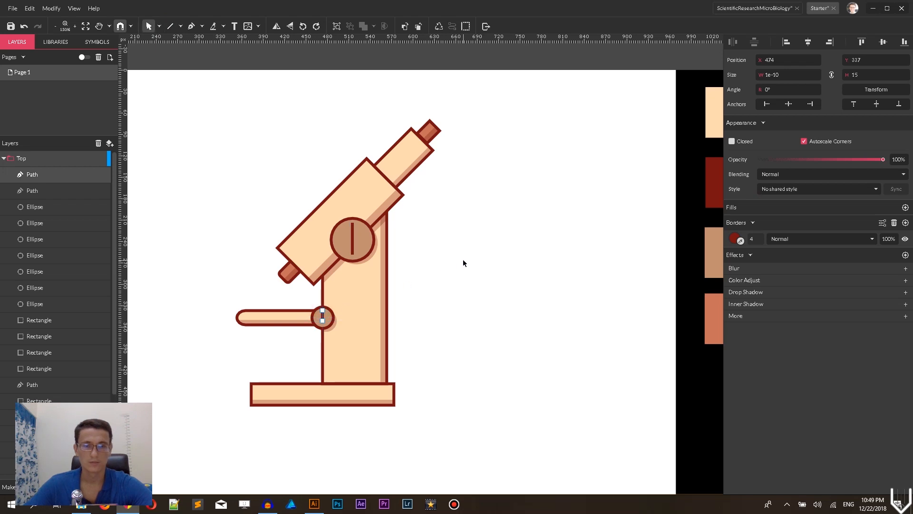
pyautogui.press('Down')
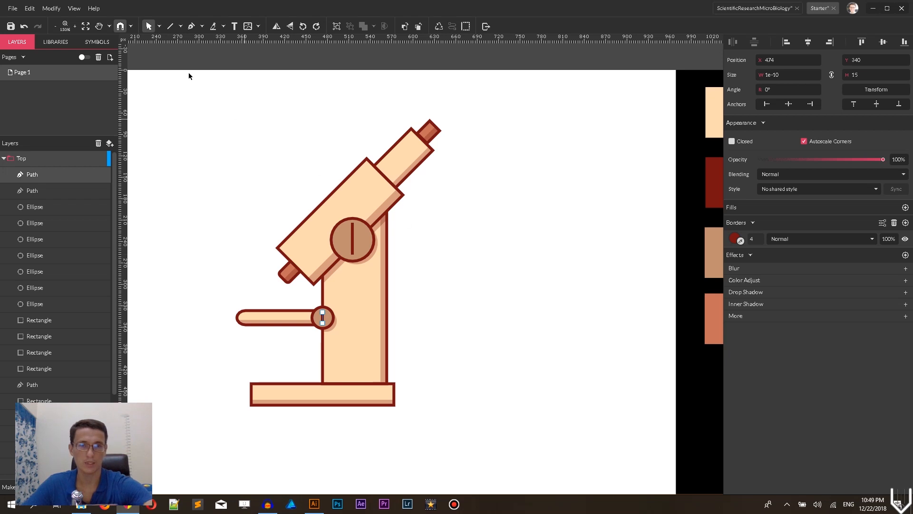
pyautogui.click(160, 27)
pyautogui.click(176, 40)
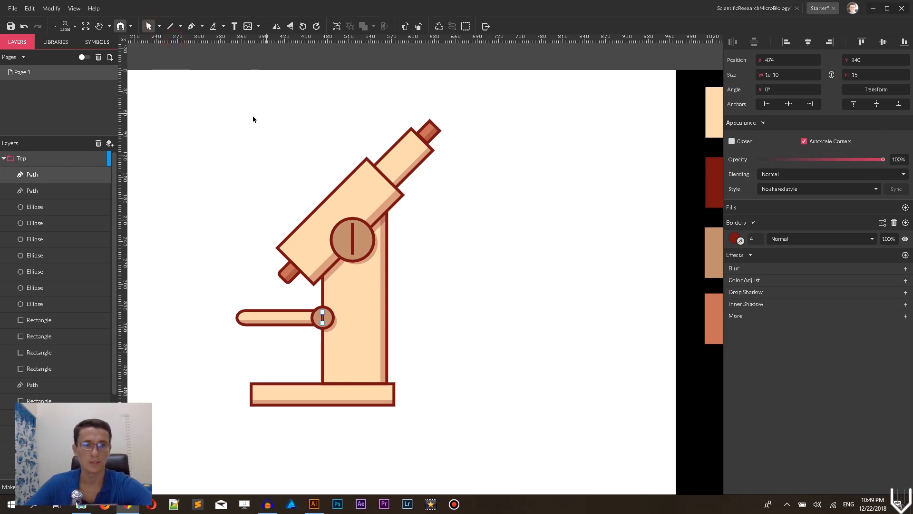
pyautogui.click(269, 115)
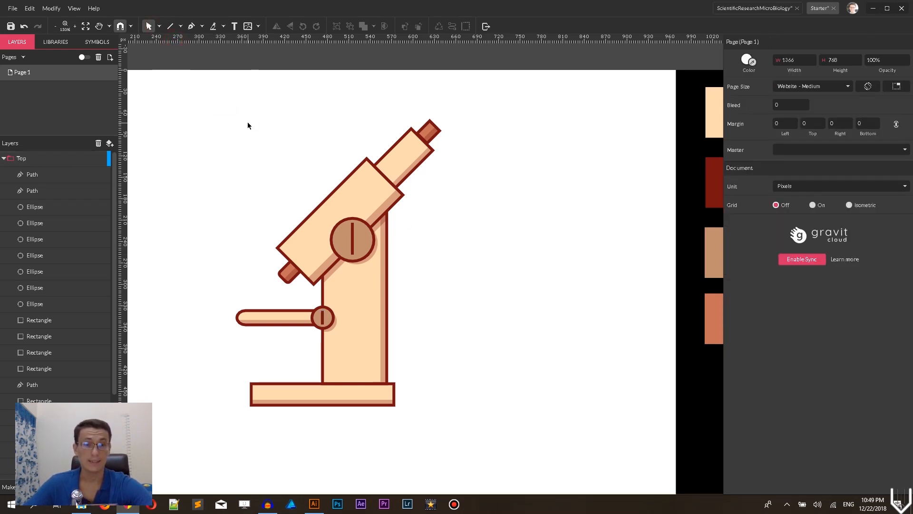
# Draw a horizontal line about 138 px long just below the base's upper edge and apply the Border style to it.
pyautogui.click(173, 27)
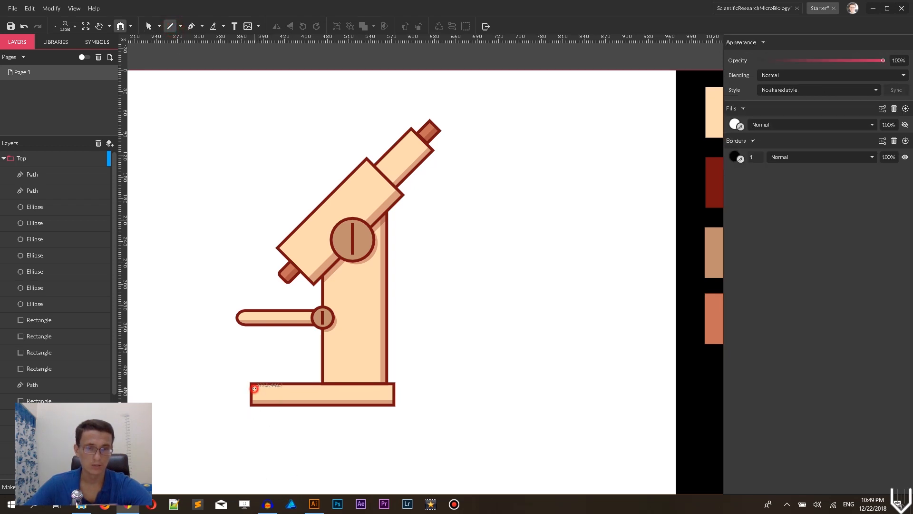
pyautogui.moveTo(254, 388); pyautogui.dragTo(352, 388)
pyautogui.click(790, 188)
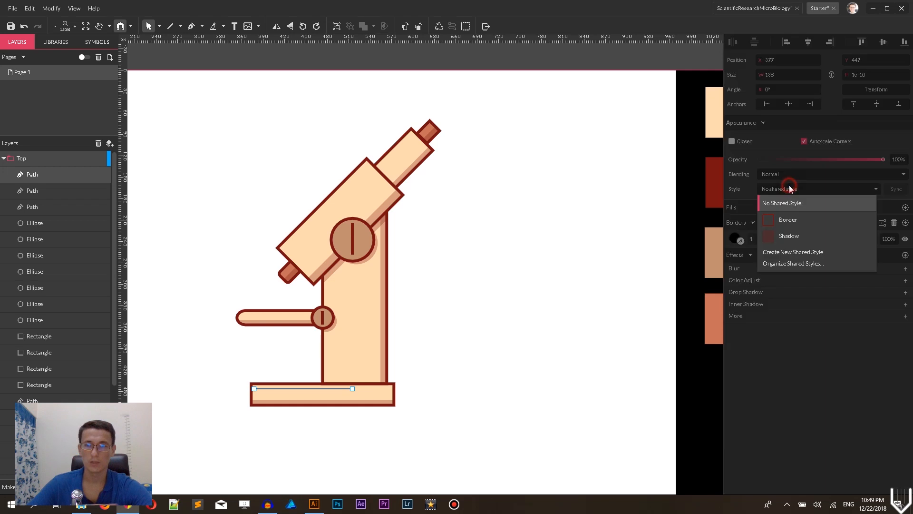
pyautogui.click(788, 219)
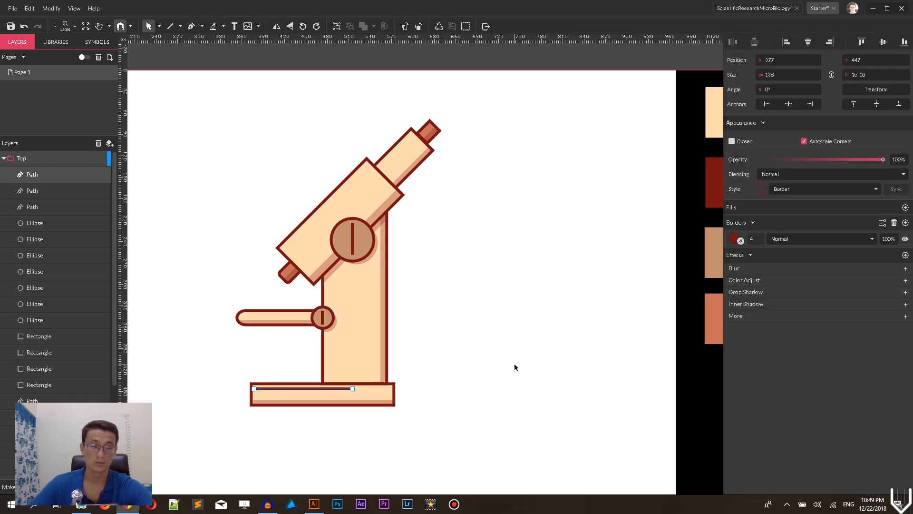
# Nudge the base's line to X 381, copy it further along the base and shorten the copies into dashes.
pyautogui.hotkey('ctrl', '+')
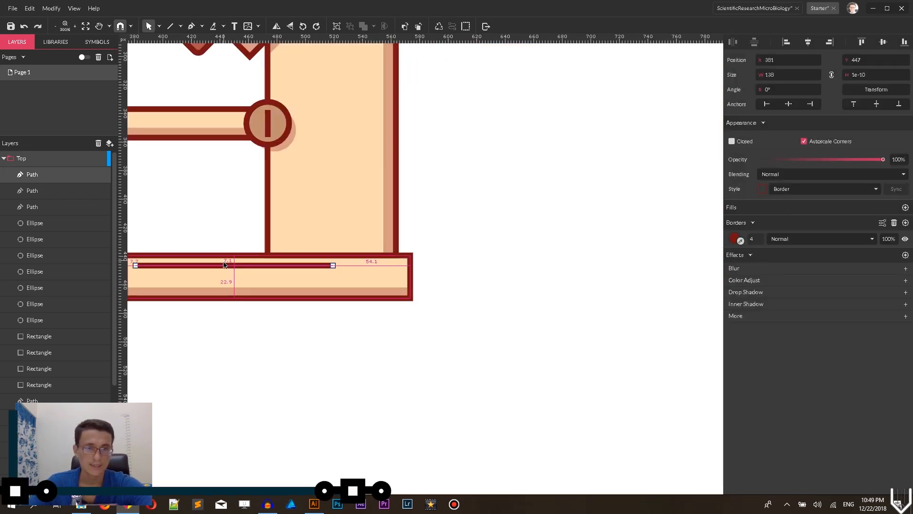
pyautogui.moveTo(225, 265); pyautogui.dragTo(438, 261)
pyautogui.doubleClick(548, 265)
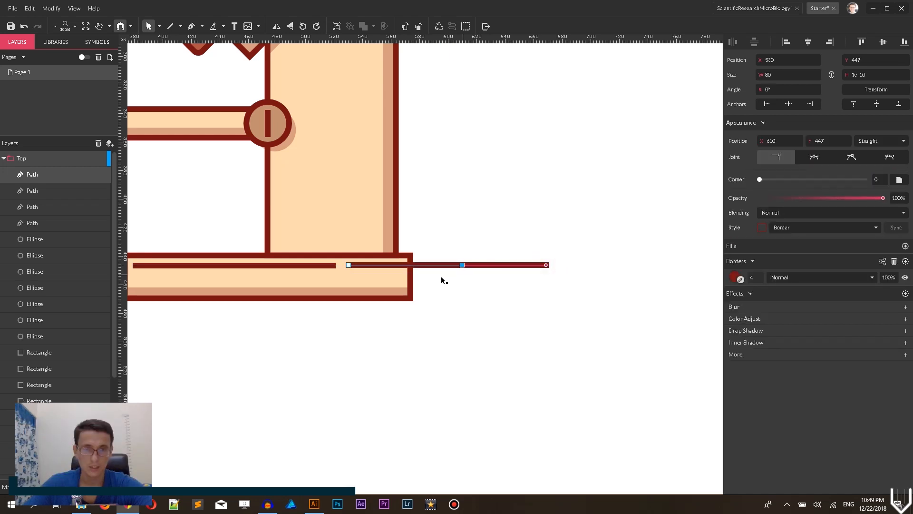
pyautogui.click(369, 265)
pyautogui.moveTo(369, 265); pyautogui.dragTo(349, 269)
# Select the long line and both dashes on the base and group them.
pyautogui.click(465, 237)
pyautogui.click(358, 266)
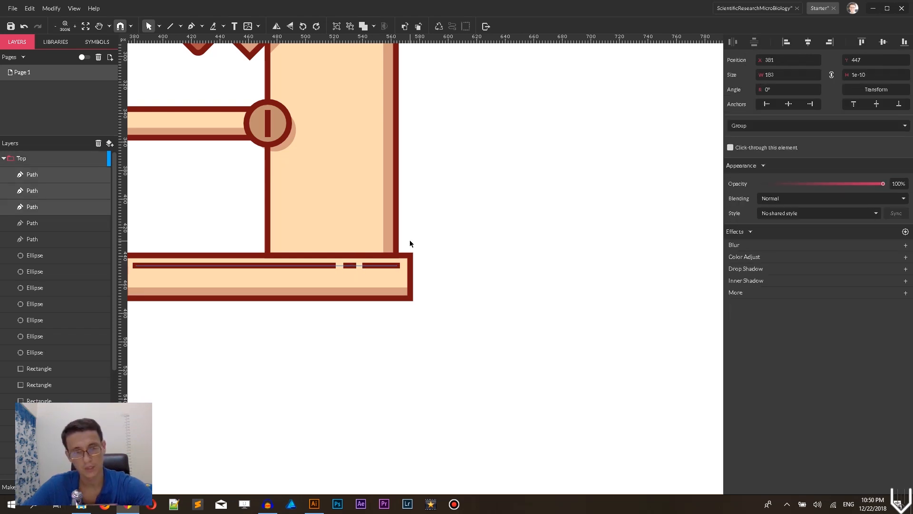
pyautogui.hotkey('ctrl', 'g')
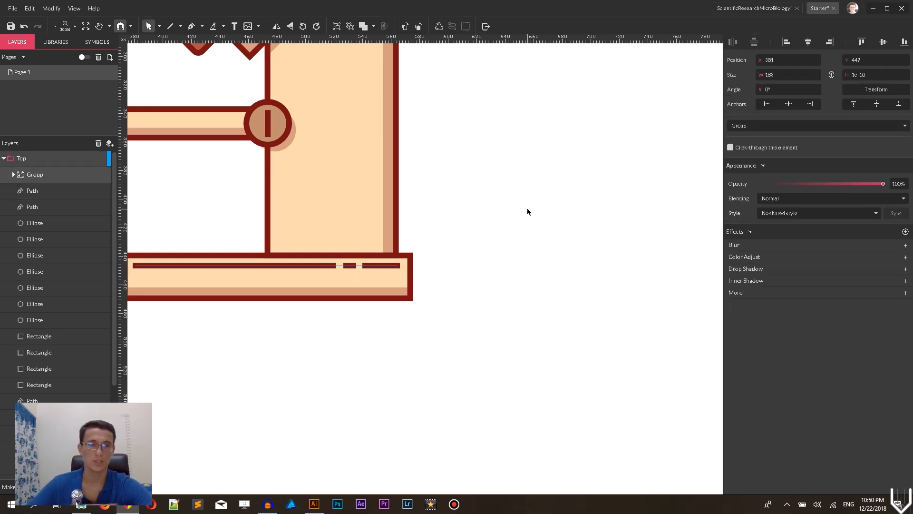
pyautogui.scroll(-2, 527, 212)
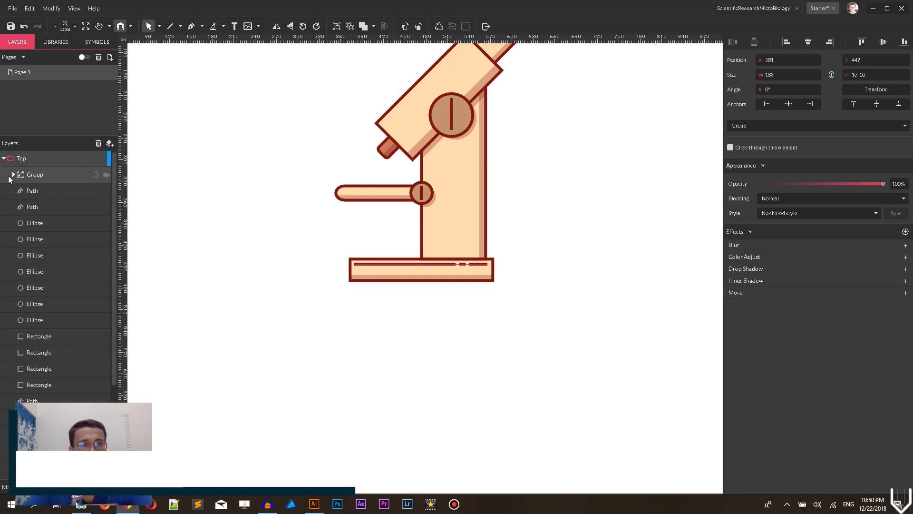
pyautogui.hotkey('ctrl', 'g')
# Create a new layer above Top and name it Lines.
pyautogui.click(4, 158)
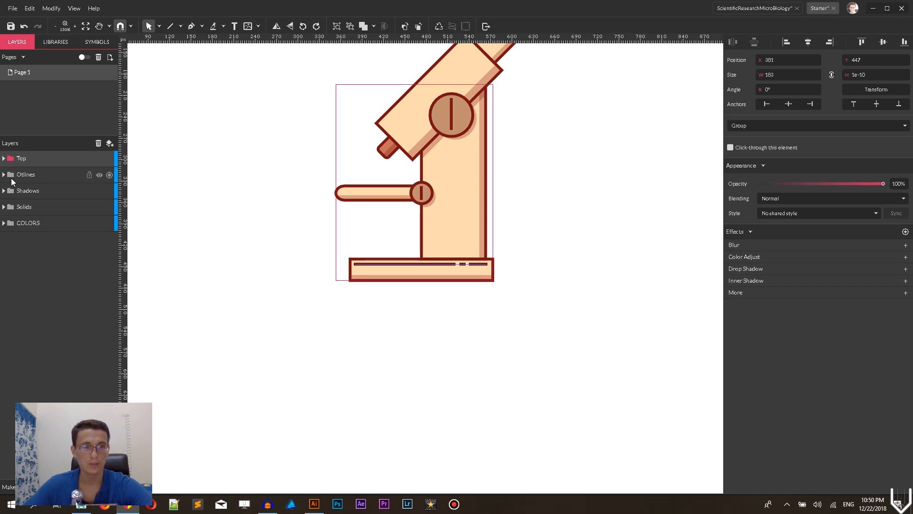
pyautogui.click(109, 143)
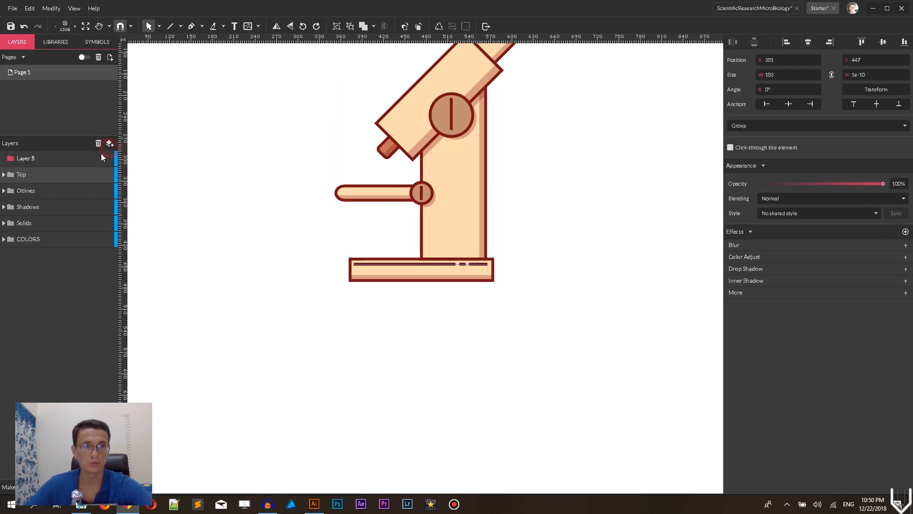
pyautogui.doubleClick(24, 158)
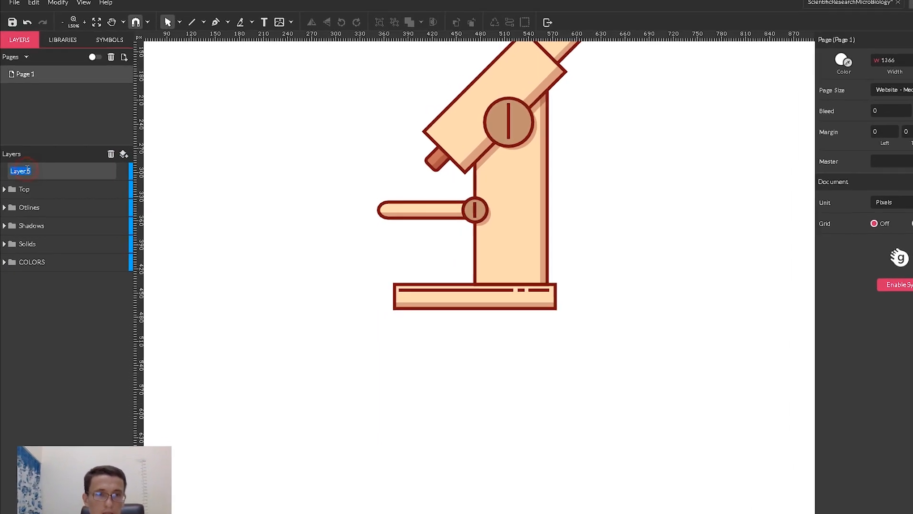
pyautogui.press('BackSpace')
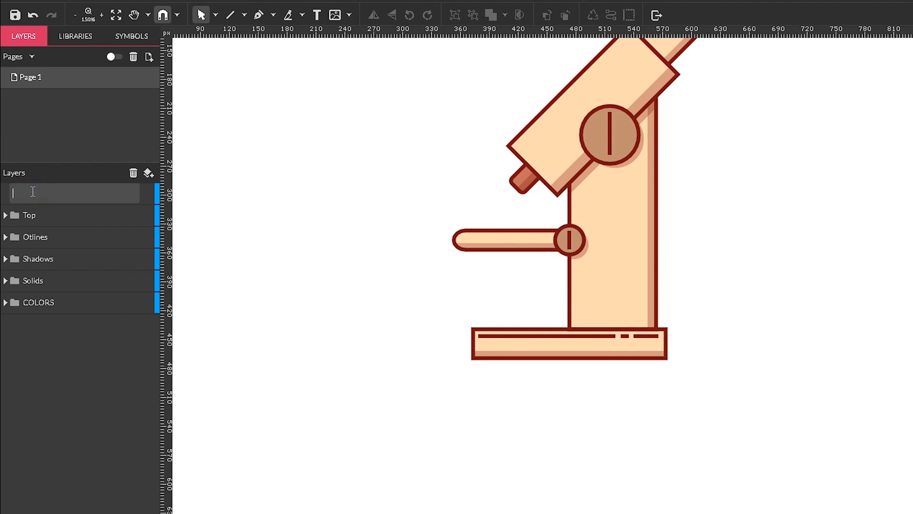
pyautogui.write('Lines')
pyautogui.press('Return')
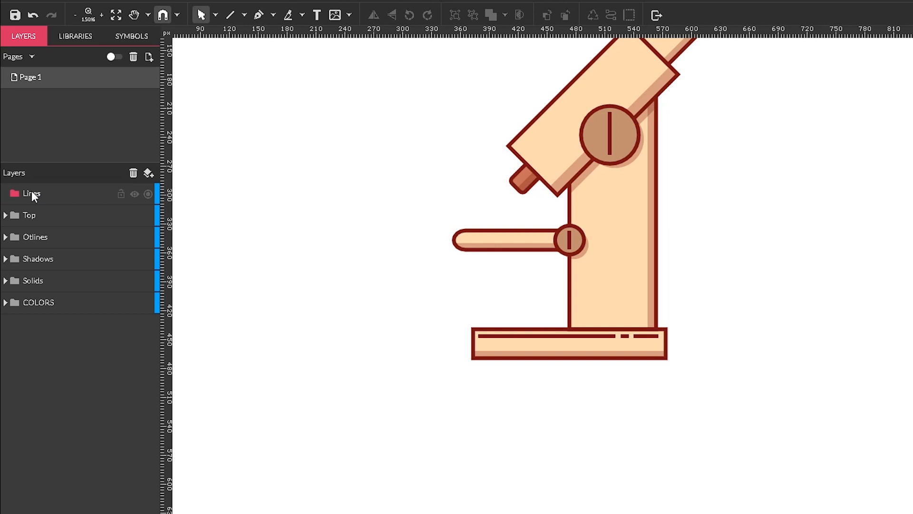
# Move the base's grouped detail lines from the Top layer into the Lines layer.
pyautogui.click(538, 337)
pyautogui.doubleClick(507, 338)
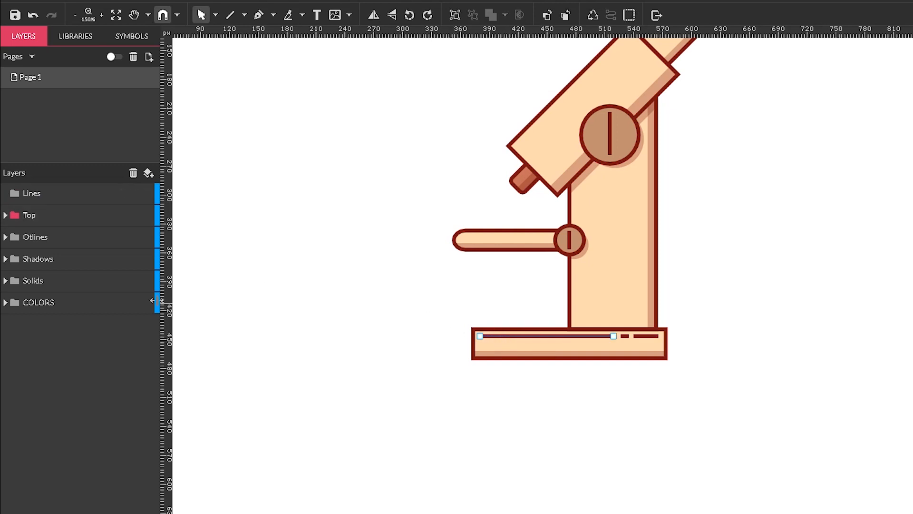
pyautogui.click(5, 215)
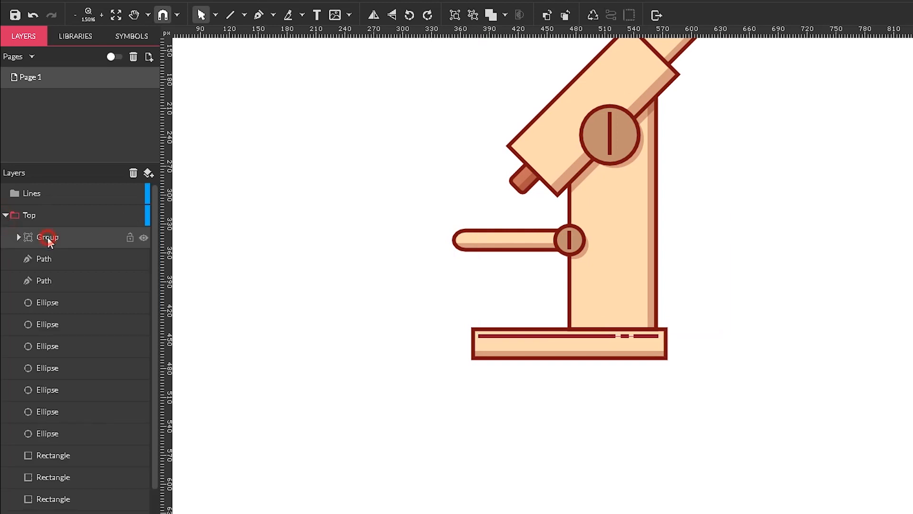
pyautogui.moveTo(47, 237); pyautogui.dragTo(55, 195)
pyautogui.click(5, 215)
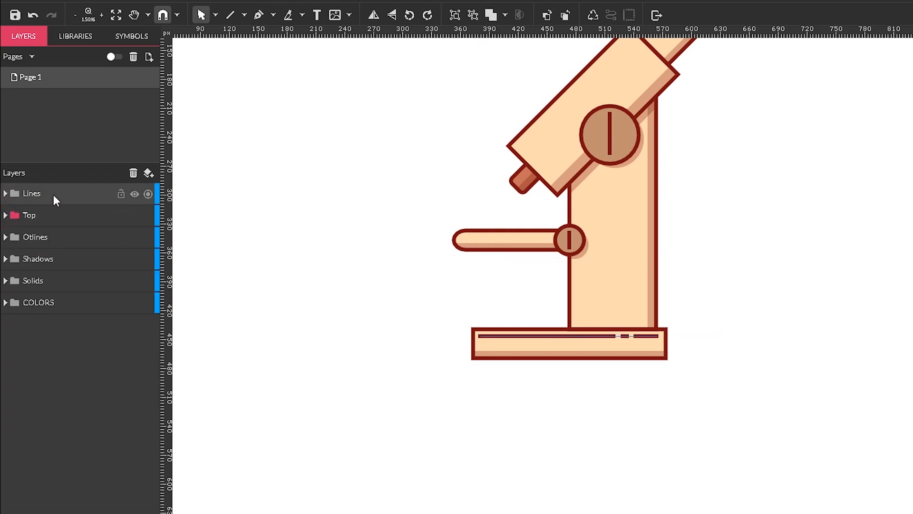
# Duplicate the base's line group within the Lines layer and place the copy over the horizontal stage arm.
pyautogui.click(5, 194)
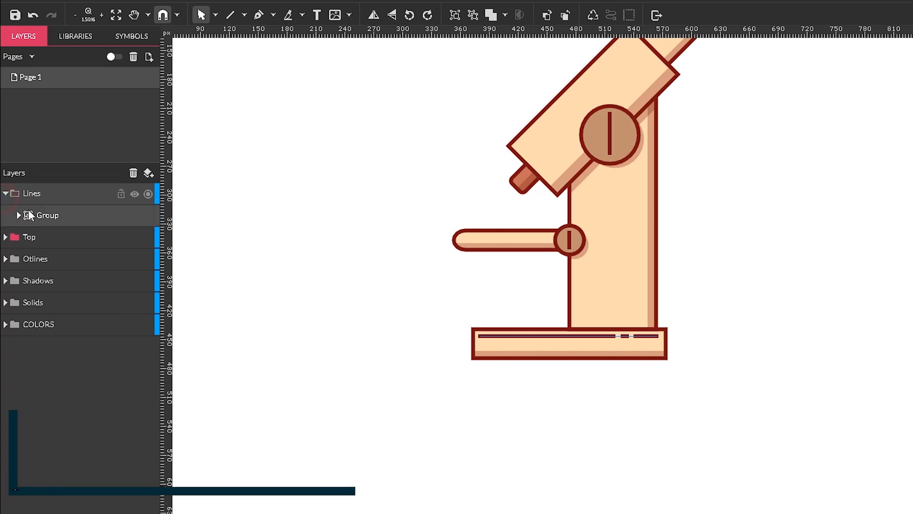
pyautogui.click(45, 215)
pyautogui.hotkey('ctrl', 'd')
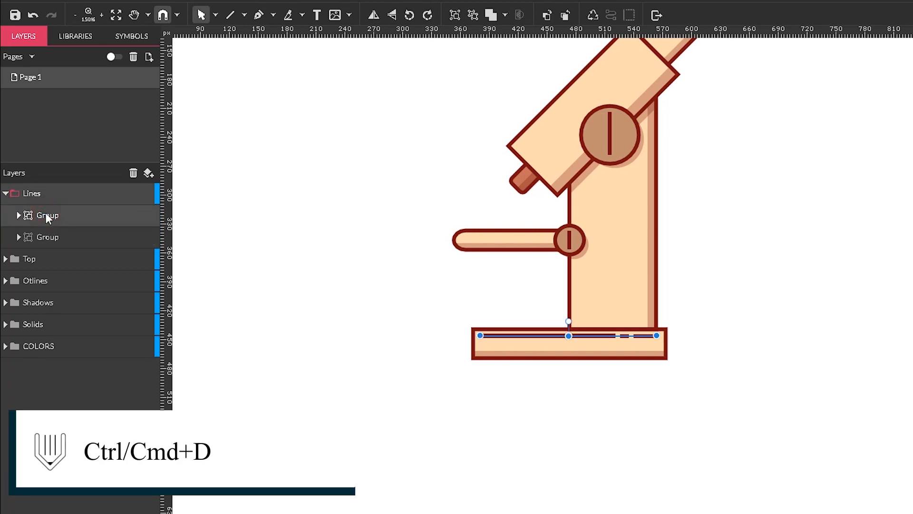
pyautogui.moveTo(602, 336); pyautogui.dragTo(534, 234)
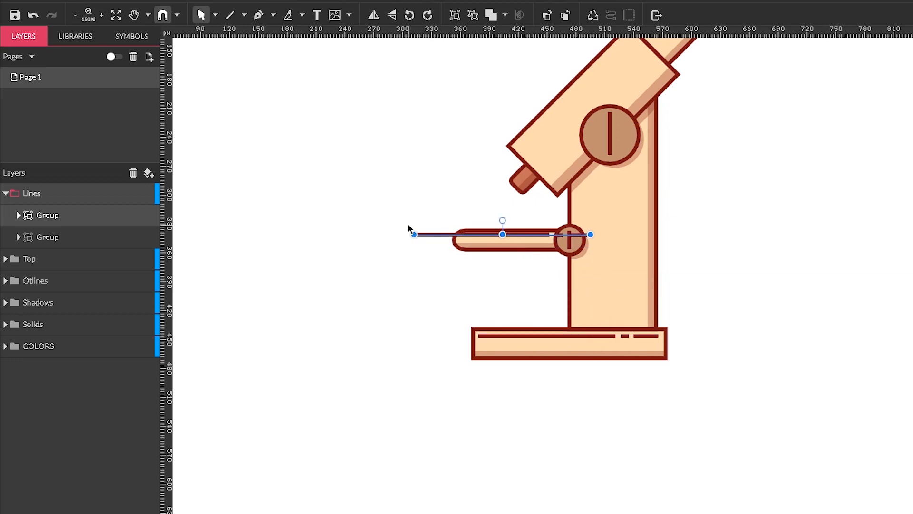
# Shrink the copied line group to 86 px wide so it fits inside the stage arm, and lower it to Y 344.
pyautogui.hotkey('ctrl', '+')
pyautogui.hotkey('ctrl', '+')
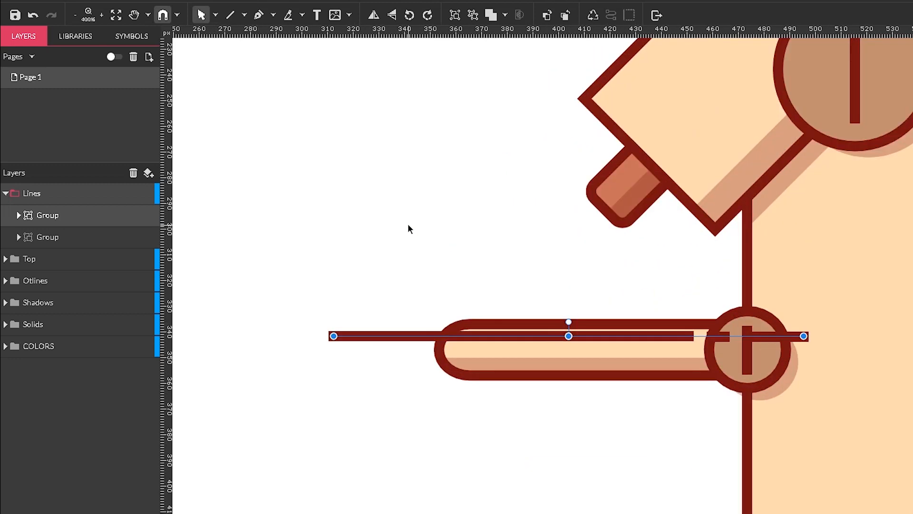
pyautogui.moveTo(333, 337); pyautogui.dragTo(471, 336)
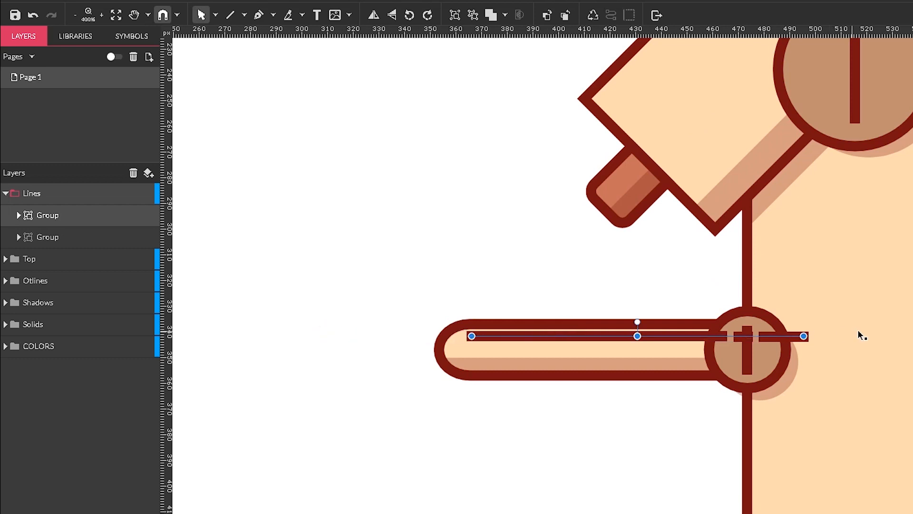
pyautogui.moveTo(804, 336); pyautogui.dragTo(693, 337)
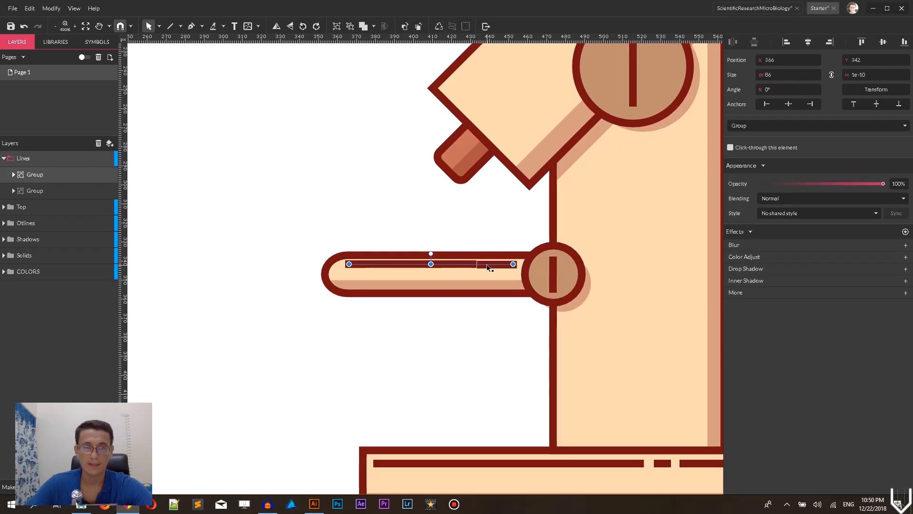
pyautogui.moveTo(490, 267); pyautogui.dragTo(503, 268)
# Adjust the end points of the arm's individual lines, making the long line 62 px and the middle dash 2 px wide.
pyautogui.doubleClick(495, 273)
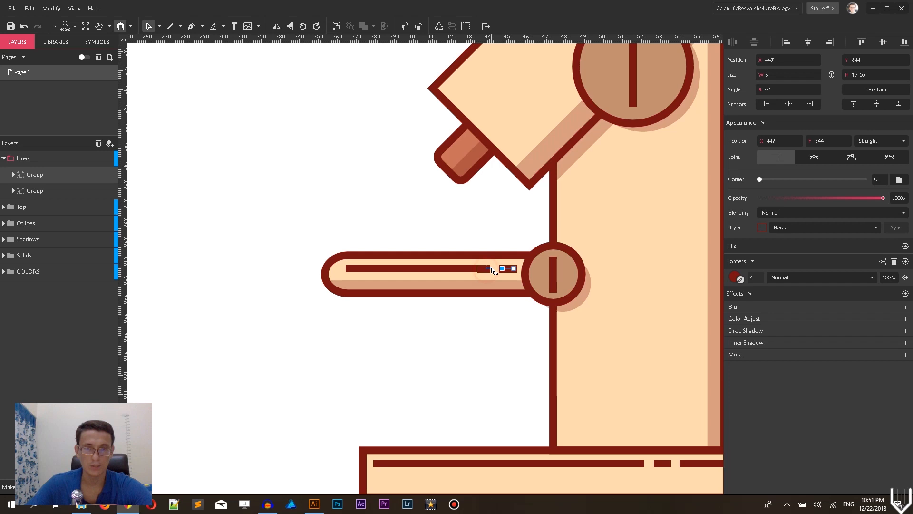
pyautogui.click(495, 271)
pyautogui.click(479, 269)
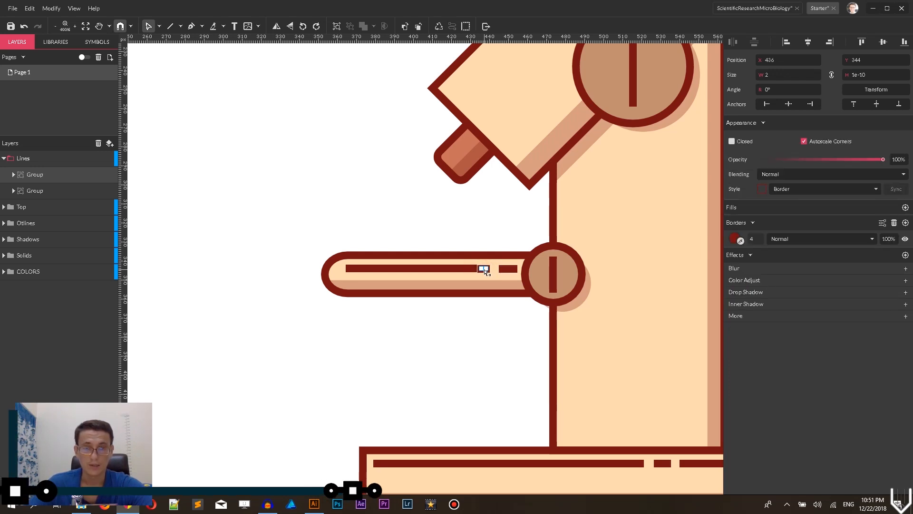
pyautogui.click(482, 270)
pyautogui.click(472, 269)
pyautogui.click(469, 269)
pyautogui.moveTo(469, 271); pyautogui.dragTo(467, 270)
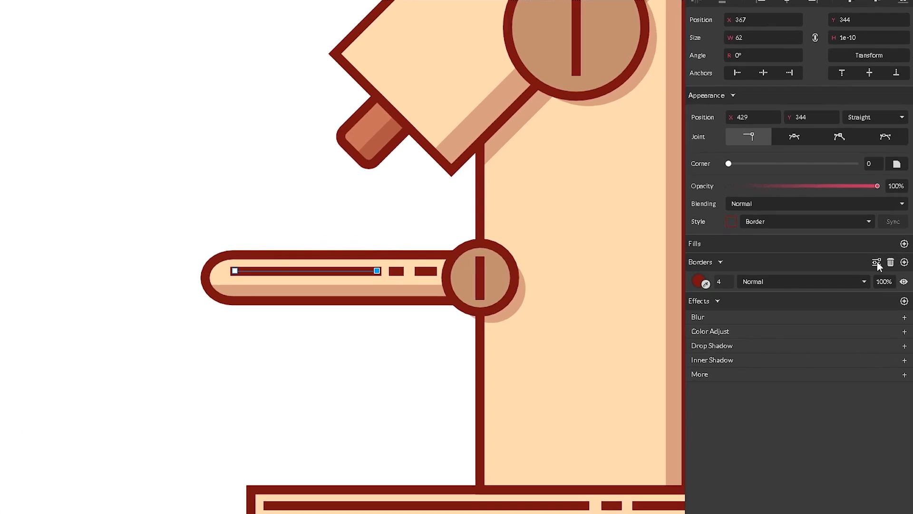
# Examine the advanced border settings of the arm's long line and inspect the gaps between the dashes up close.
pyautogui.click(883, 261)
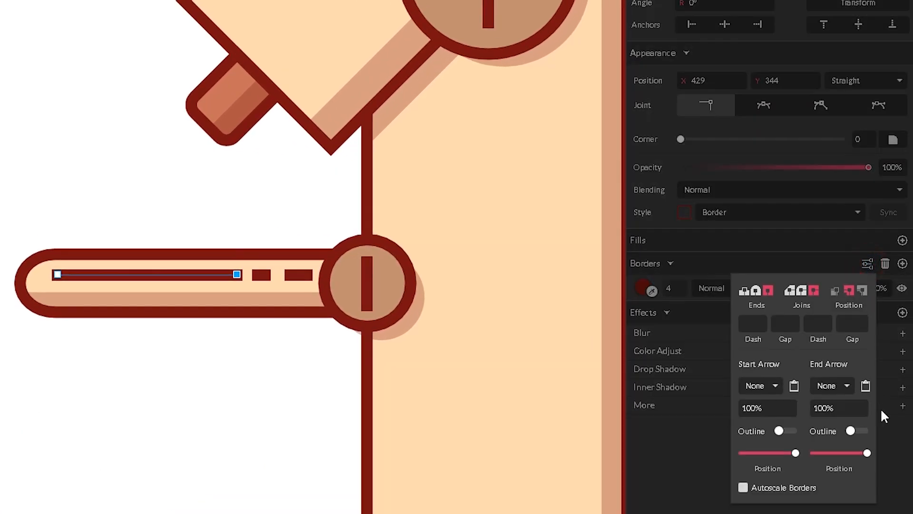
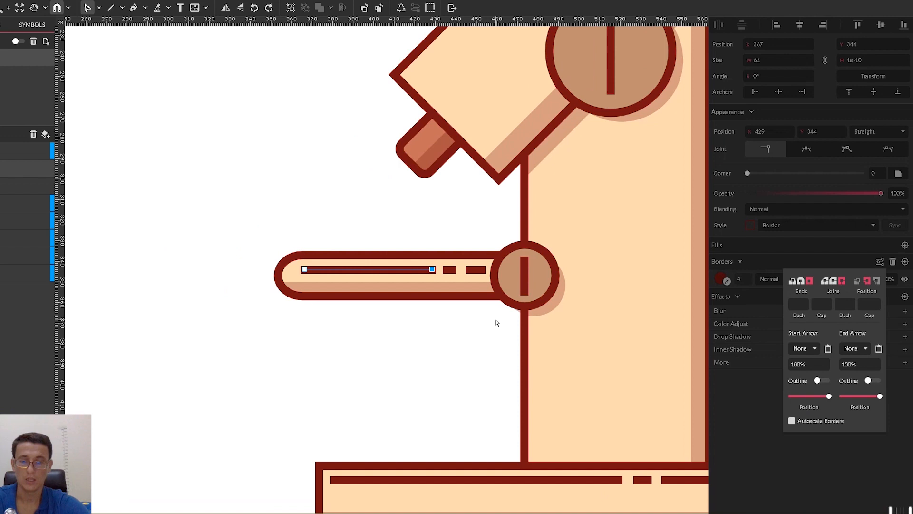
pyautogui.hotkey('ctrl', '+')
pyautogui.hotkey('ctrl', '+')
pyautogui.hotkey('ctrl', '+')
pyautogui.hotkey('ctrl', '-')
pyautogui.hotkey('ctrl', '-')
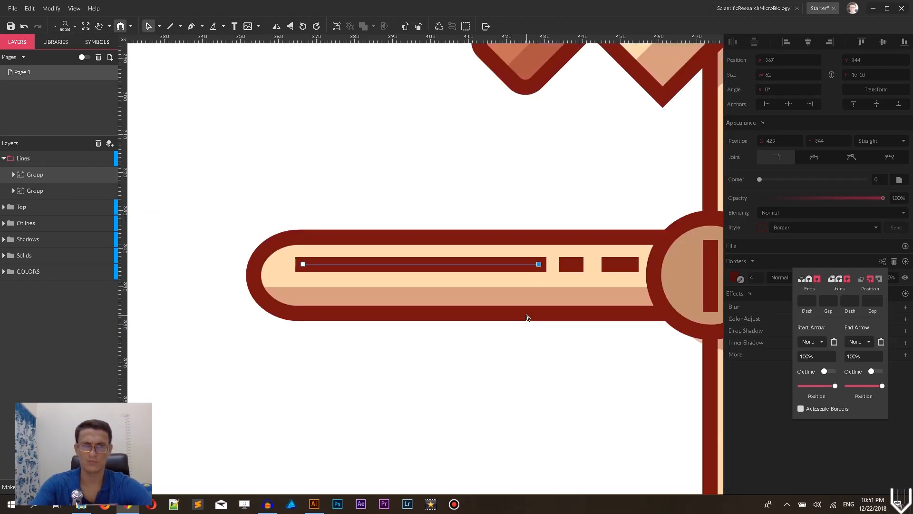
# Shorten the arm's middle dash slightly by moving its end point, and check the end point of the 6 px dash.
pyautogui.click(575, 268)
pyautogui.moveTo(575, 265); pyautogui.dragTo(575, 267)
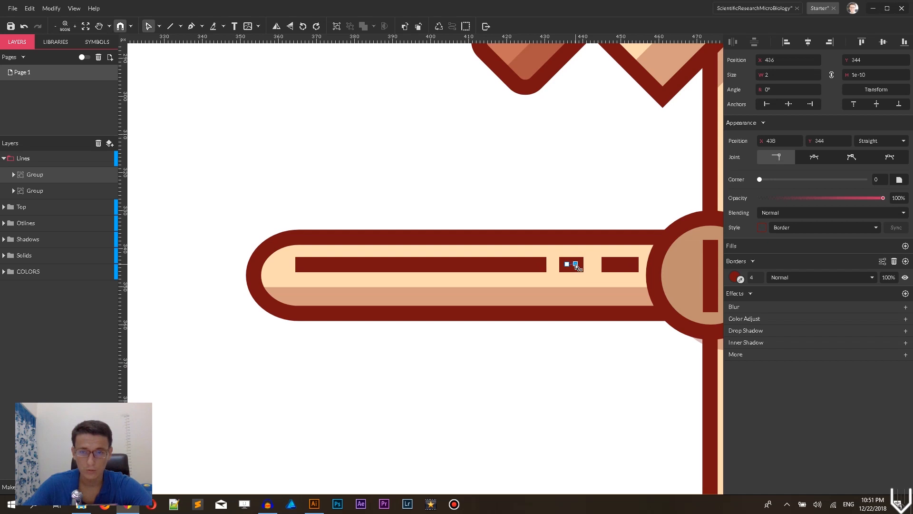
pyautogui.click(617, 265)
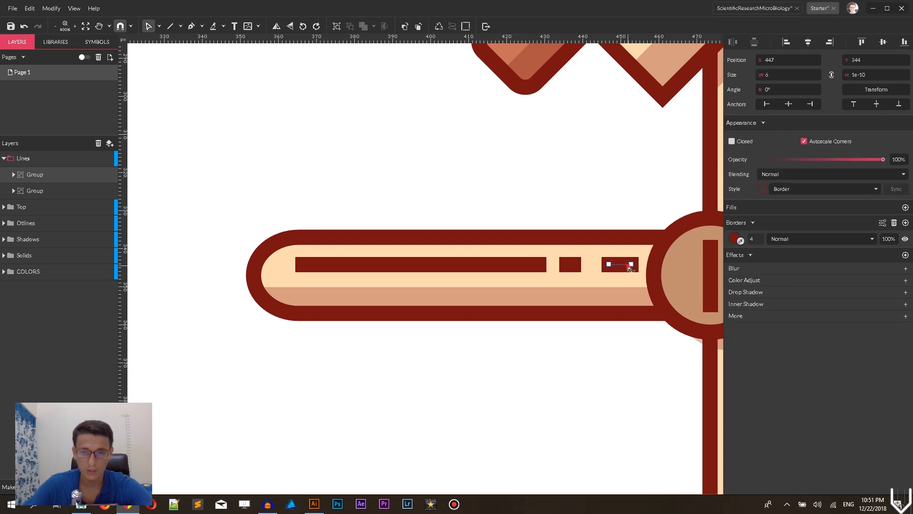
pyautogui.moveTo(628, 268); pyautogui.dragTo(631, 265)
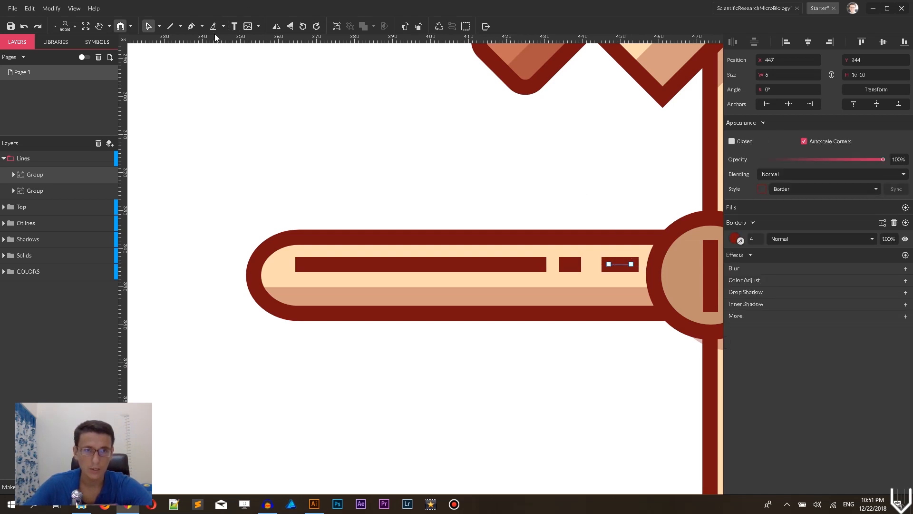
# Move the arm's 6 px dash about 2 px closer to the middle dash with the Pointer tool to even out the gaps.
pyautogui.click(158, 26)
pyautogui.click(174, 40)
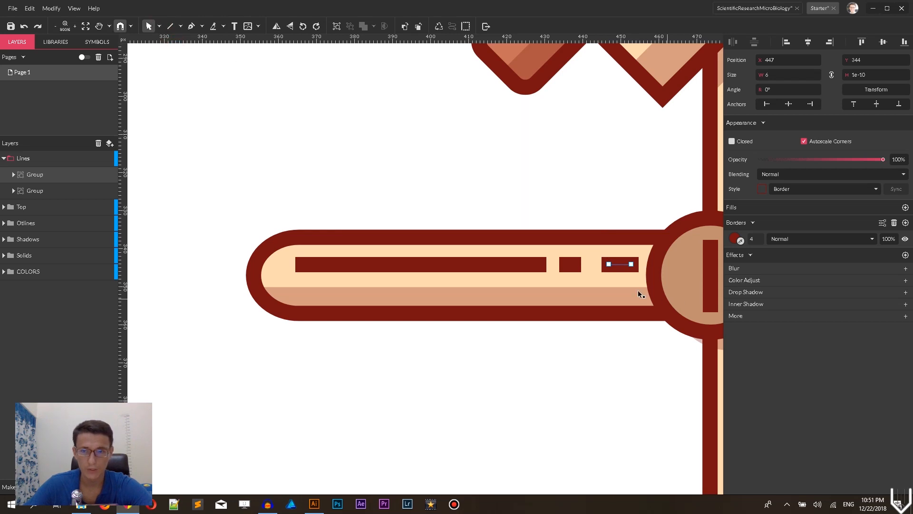
pyautogui.moveTo(623, 265); pyautogui.dragTo(615, 265)
pyautogui.keyDown('shift'); pyautogui.click(574, 266); pyautogui.keyUp('shift')
pyautogui.keyDown('shift'); pyautogui.click(465, 262); pyautogui.keyUp('shift')
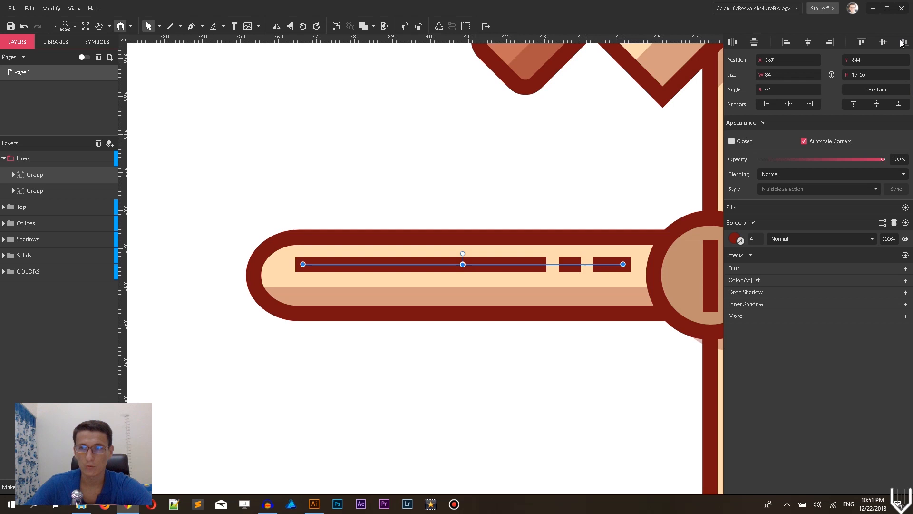
pyautogui.click(546, 153)
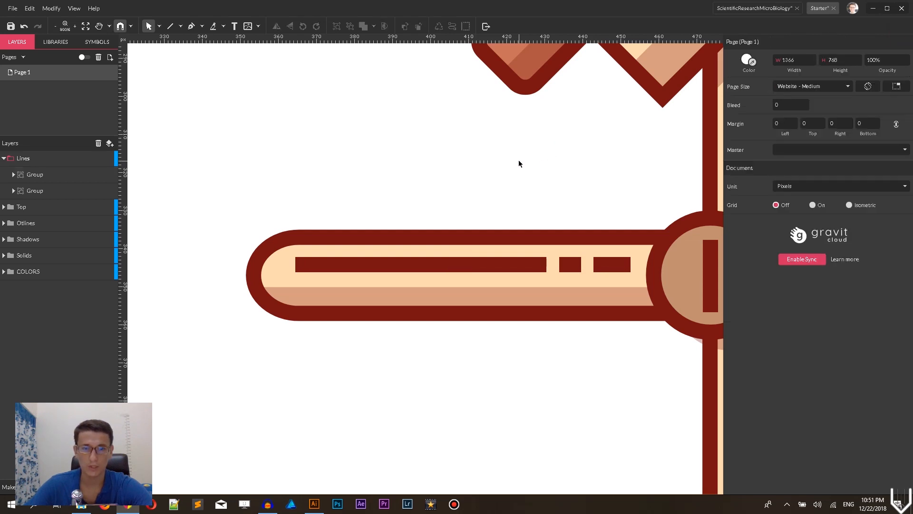
pyautogui.hotkey('ctrl', '-')
pyautogui.hotkey('ctrl', '-')
pyautogui.hotkey('ctrl', '-')
pyautogui.hotkey('ctrl', '-')
pyautogui.hotkey('ctrl', '-')
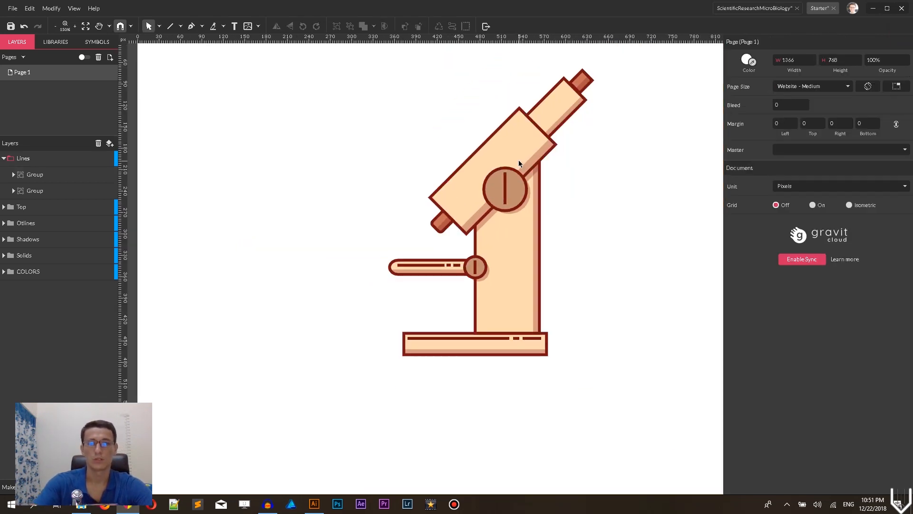
# Copy the base's broken line, rotate the copy upright and place it along the column, beside its shadow strip.
pyautogui.click(481, 339)
pyautogui.moveTo(481, 340); pyautogui.dragTo(643, 236)
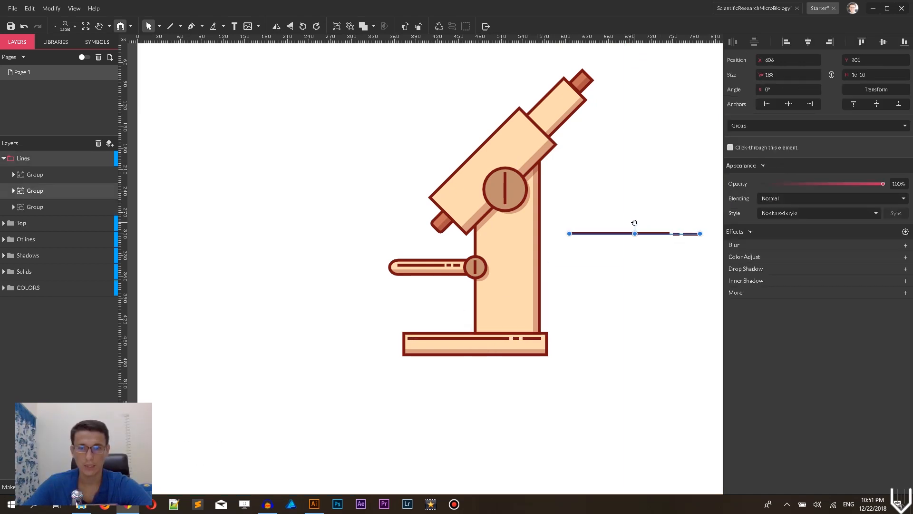
pyautogui.moveTo(635, 222); pyautogui.dragTo(433, 144)
pyautogui.click(569, 216)
# Make another copy of the broken line, rotate it to -135° and place it inside the main tube's upper-left edge.
pyautogui.moveTo(470, 146); pyautogui.dragTo(497, 136)
pyautogui.hotkey('ctrl', '+')
pyautogui.hotkey('ctrl', '+')
pyautogui.hotkey('ctrl', '+')
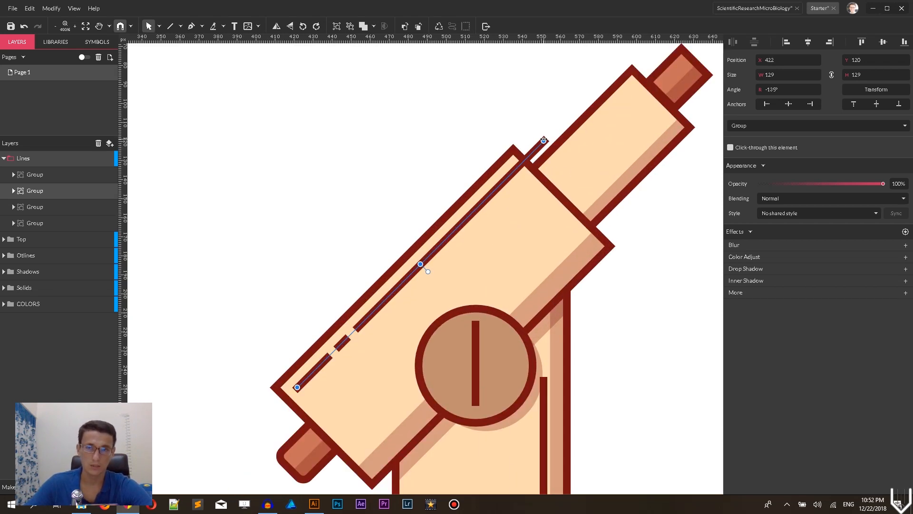
# Try to shorten the tube's broken line by scaling the whole group from its upper end.
pyautogui.moveTo(544, 142); pyautogui.dragTo(513, 170)
pyautogui.hotkey('ctrl', 'z')
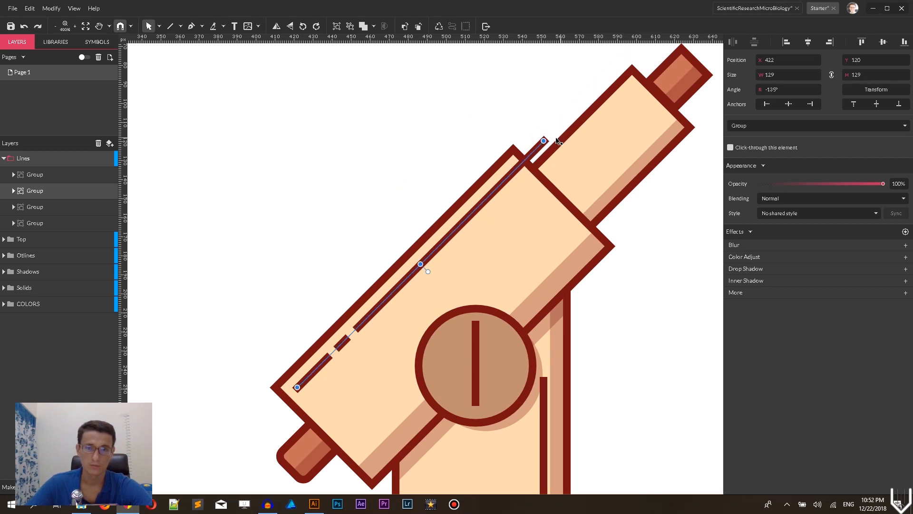
pyautogui.moveTo(544, 141); pyautogui.dragTo(516, 172)
pyautogui.hotkey('ctrl', 'z')
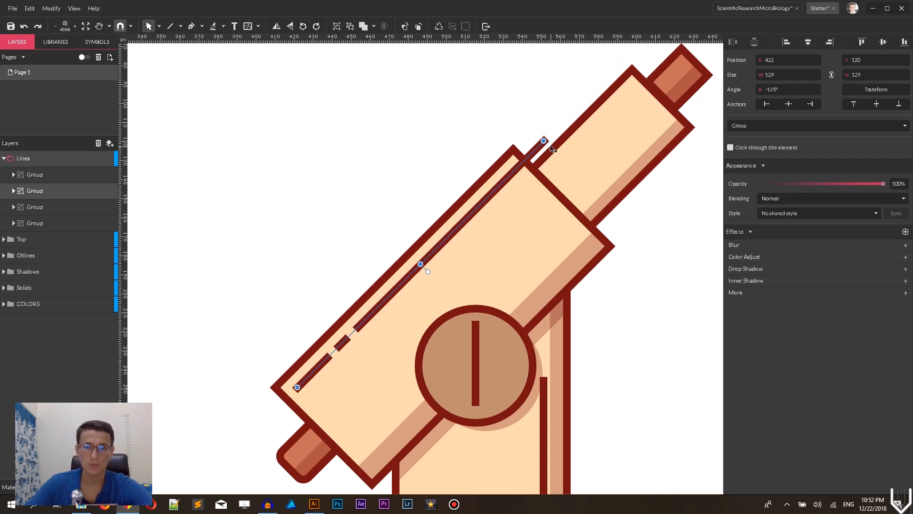
# Return the broken line upright beside the tube and shorten its long line to 112 px from the upper end.
pyautogui.hotkey('ctrl', 'z')
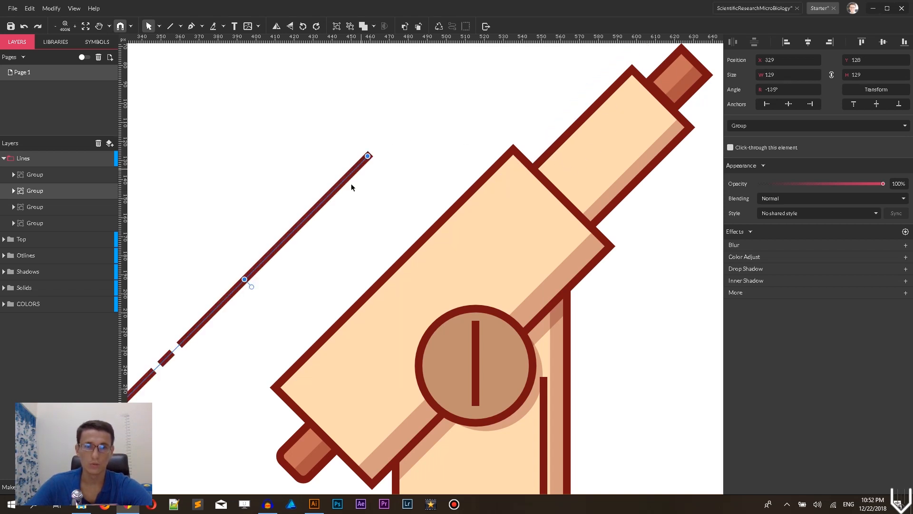
pyautogui.moveTo(250, 287); pyautogui.dragTo(279, 272)
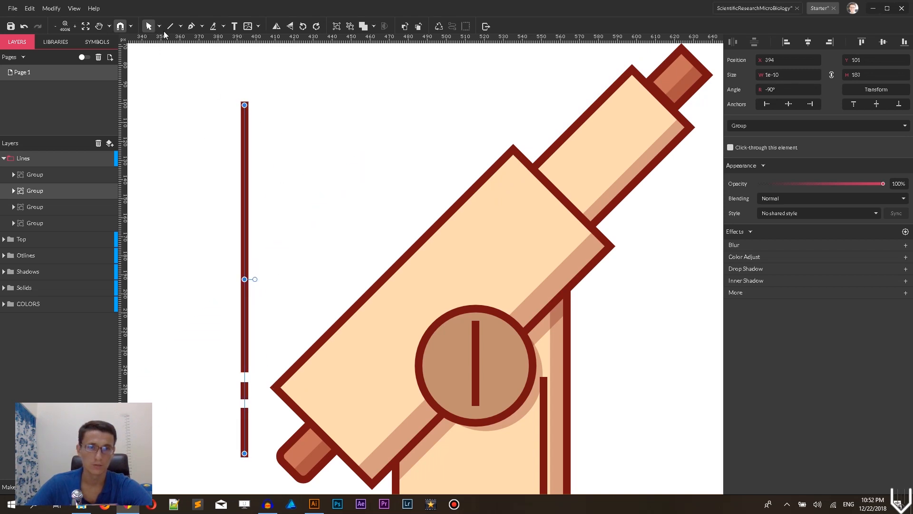
pyautogui.click(159, 26)
pyautogui.click(180, 56)
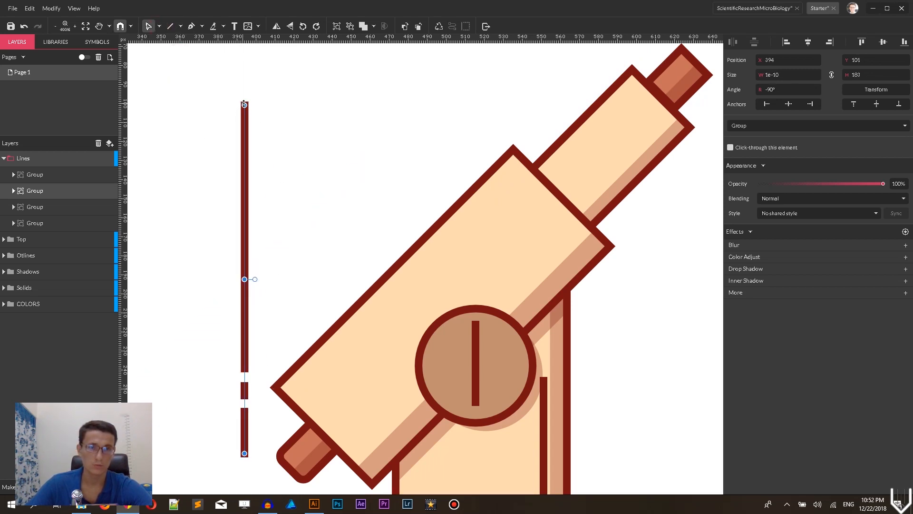
pyautogui.click(265, 102)
pyautogui.click(245, 105)
pyautogui.moveTo(221, 82); pyautogui.dragTo(247, 155)
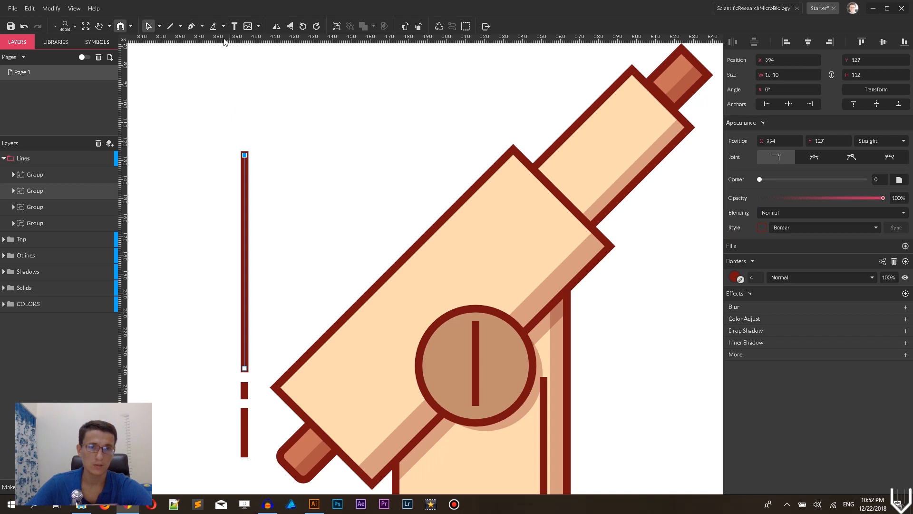
# Rotate the shortened broken line group to -135° and place it inside the main tube's upper-left edge.
pyautogui.click(158, 26)
pyautogui.click(181, 41)
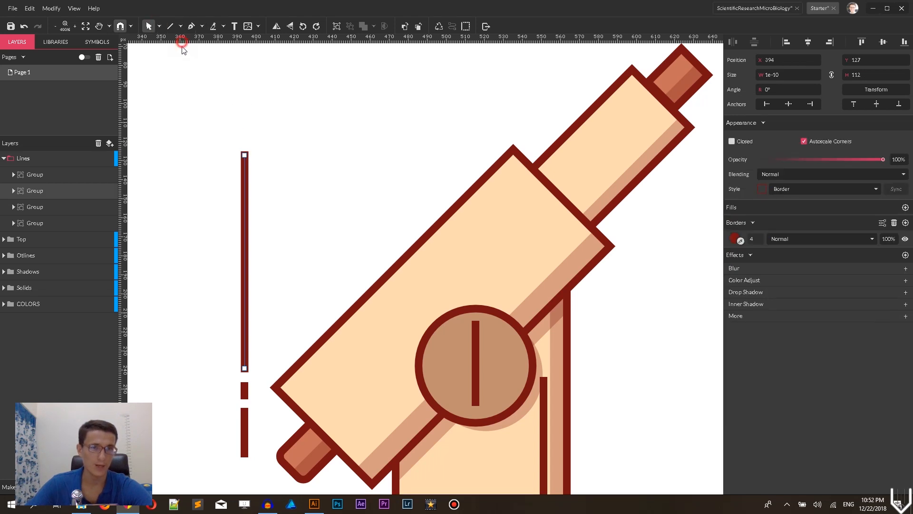
pyautogui.click(199, 127)
pyautogui.moveTo(190, 117); pyautogui.dragTo(261, 454)
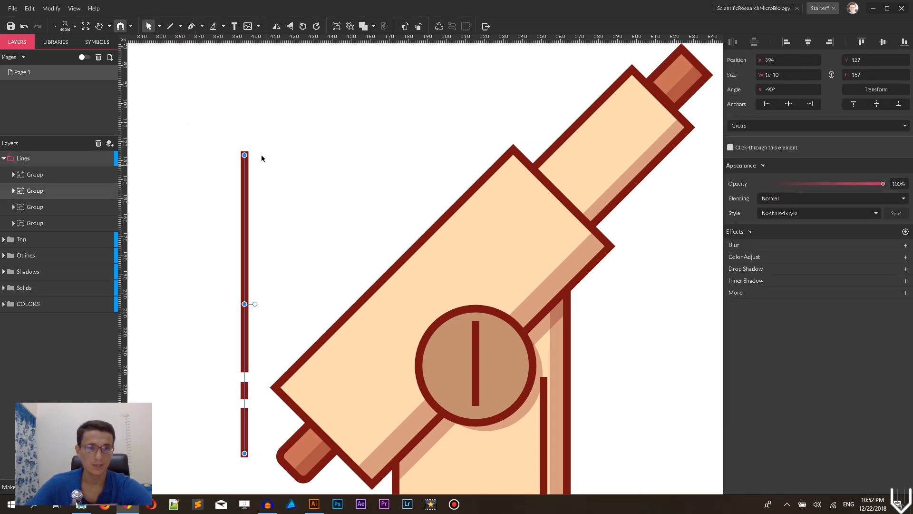
pyautogui.moveTo(257, 306); pyautogui.dragTo(417, 265)
# Draw a diagonal line about 40 by 40 px along the upper-left side of the narrow upper tube.
pyautogui.scroll(3, 371, 163)
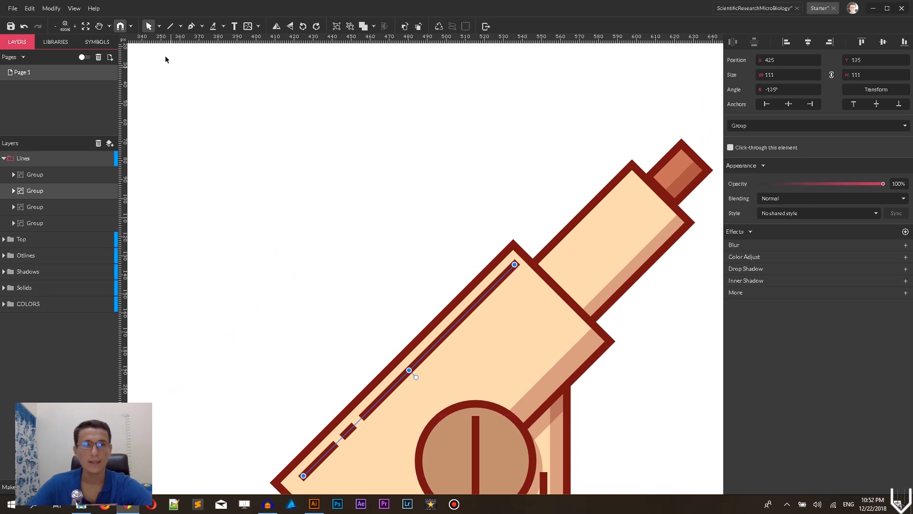
pyautogui.click(170, 29)
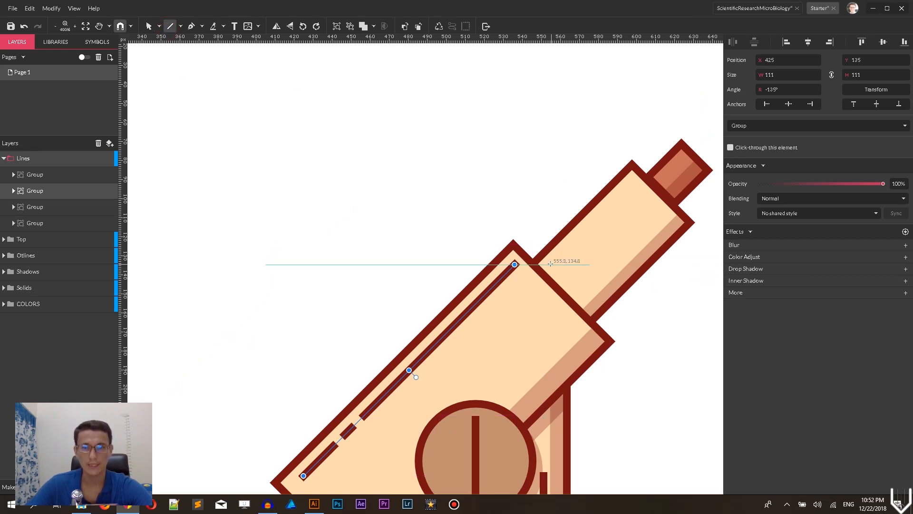
pyautogui.moveTo(546, 264)
pyautogui.mouseDown()
pyautogui.moveTo(596, 215)
pyautogui.moveTo(623, 213)
pyautogui.mouseUp()
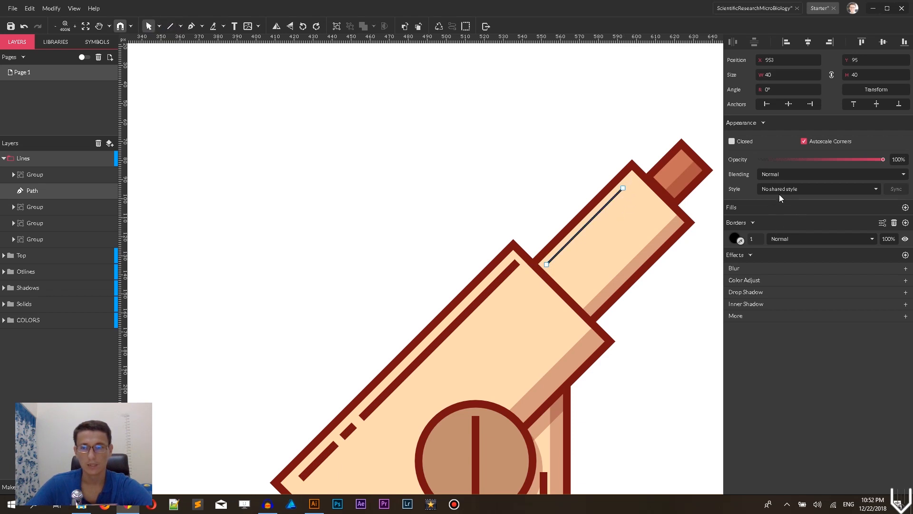
# Apply the Border shared style to the narrow tube's line and move it closer to the tube's upper-left edge.
pyautogui.click(799, 188)
pyautogui.click(780, 235)
pyautogui.moveTo(627, 115); pyautogui.dragTo(463, 126)
pyautogui.click(786, 189)
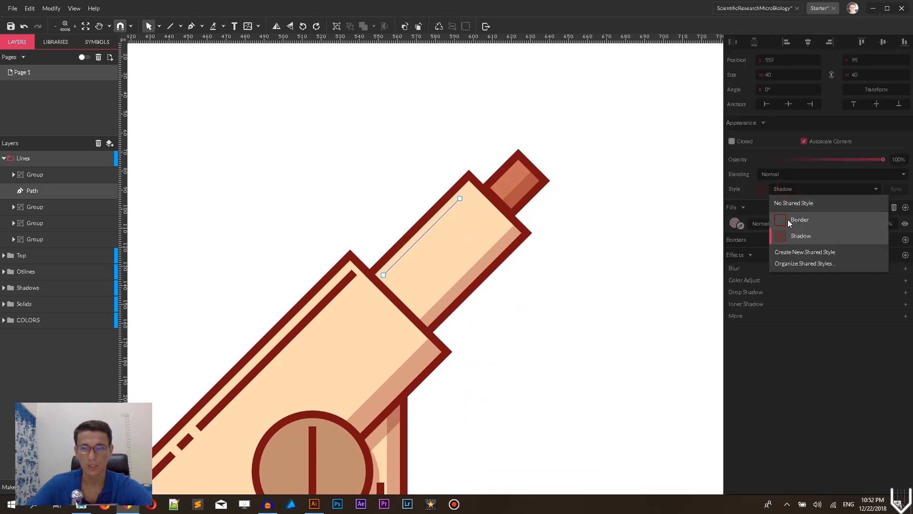
pyautogui.click(788, 221)
pyautogui.moveTo(438, 226); pyautogui.dragTo(445, 217)
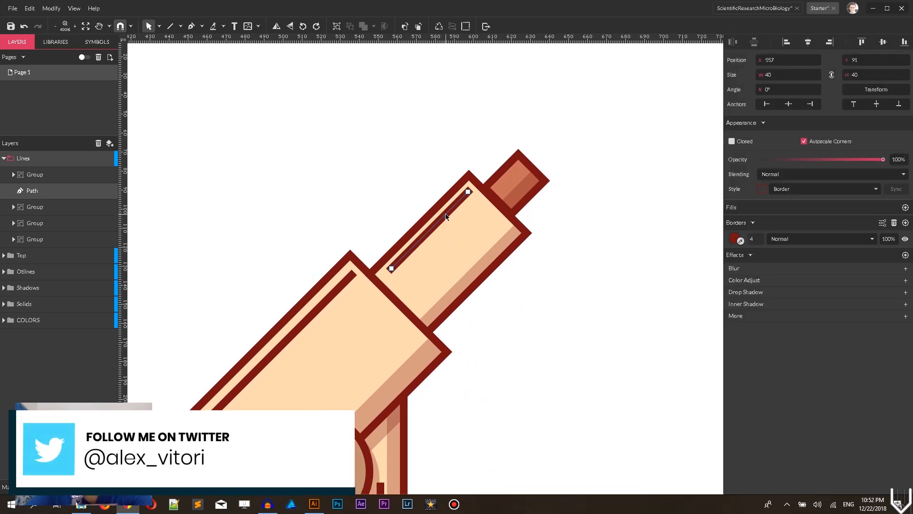
pyautogui.click(446, 139)
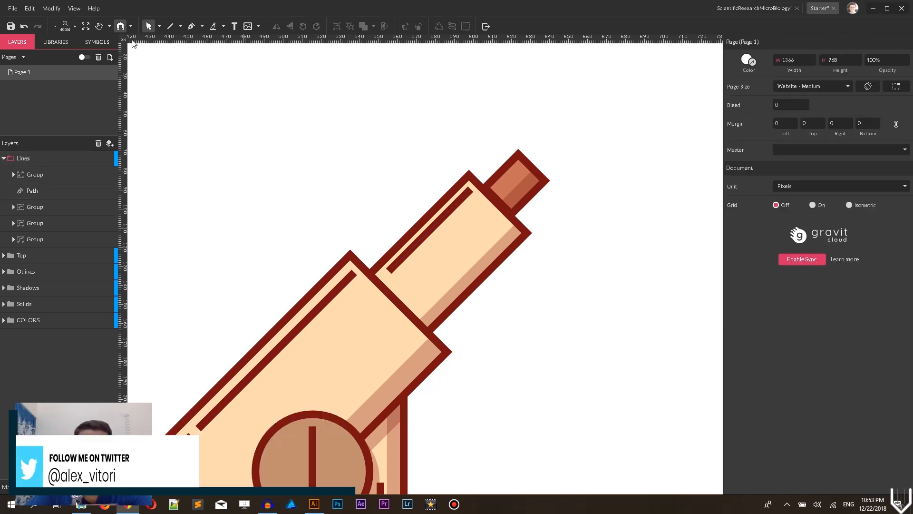
# Draw a diagonal line about 9 by 10 px on the eyepiece, apply the Border style and nudge it slightly down.
pyautogui.click(182, 27)
pyautogui.click(195, 41)
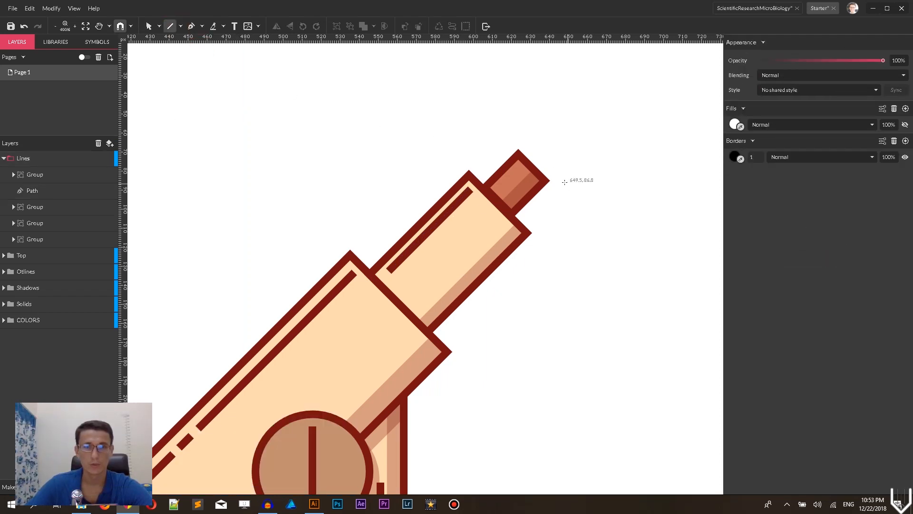
pyautogui.moveTo(500, 185); pyautogui.dragTo(518, 167)
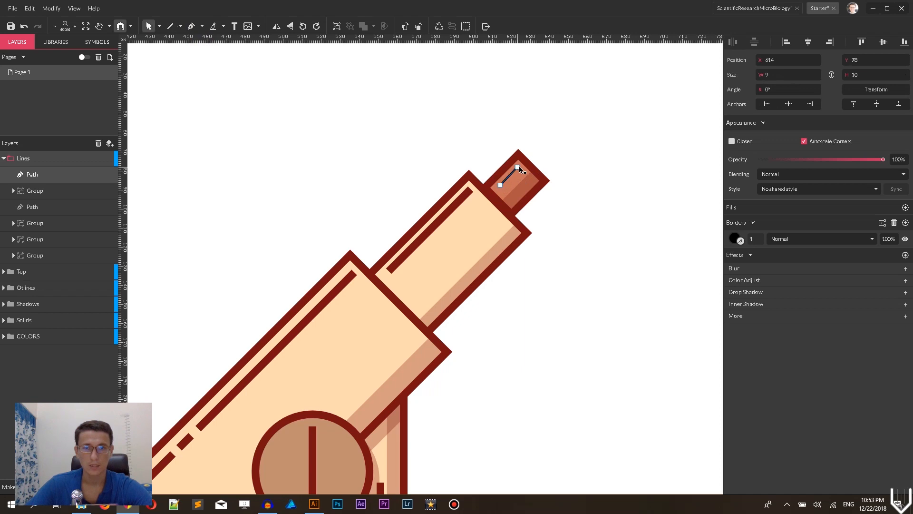
pyautogui.click(774, 189)
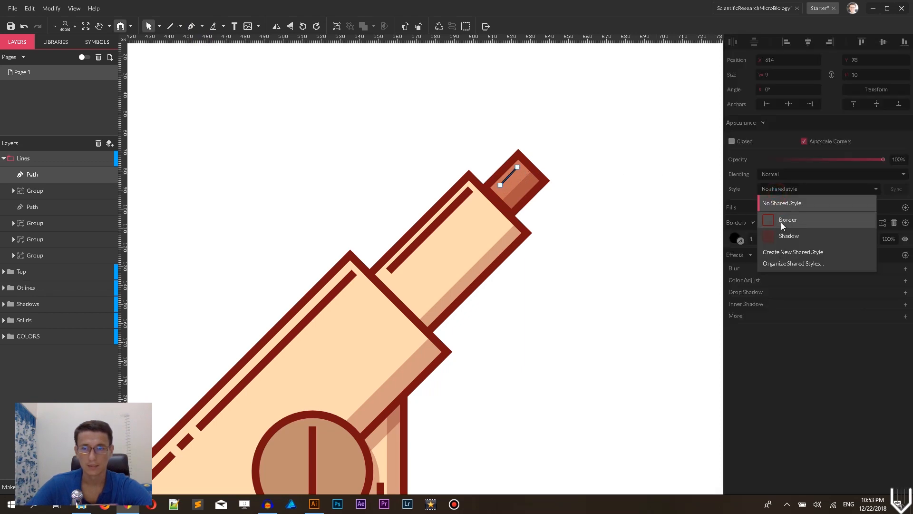
pyautogui.click(781, 225)
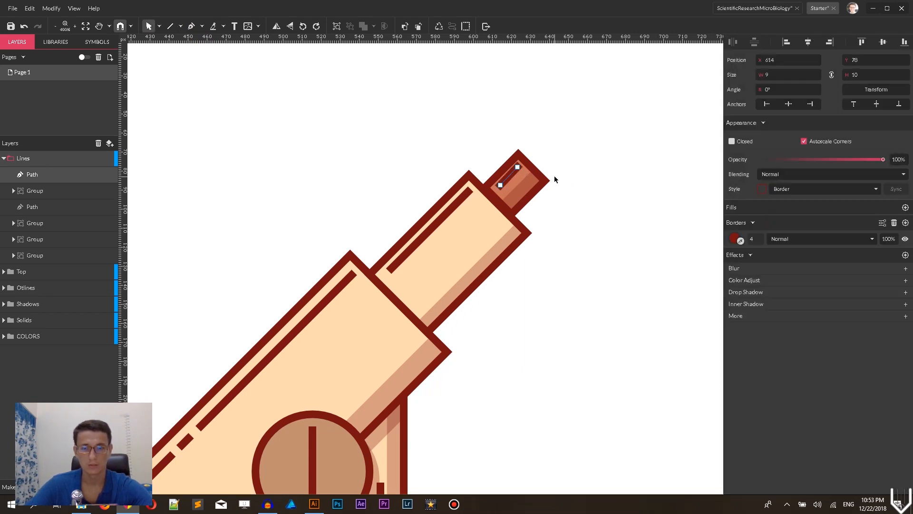
pyautogui.press('Down')
pyautogui.press('Down')
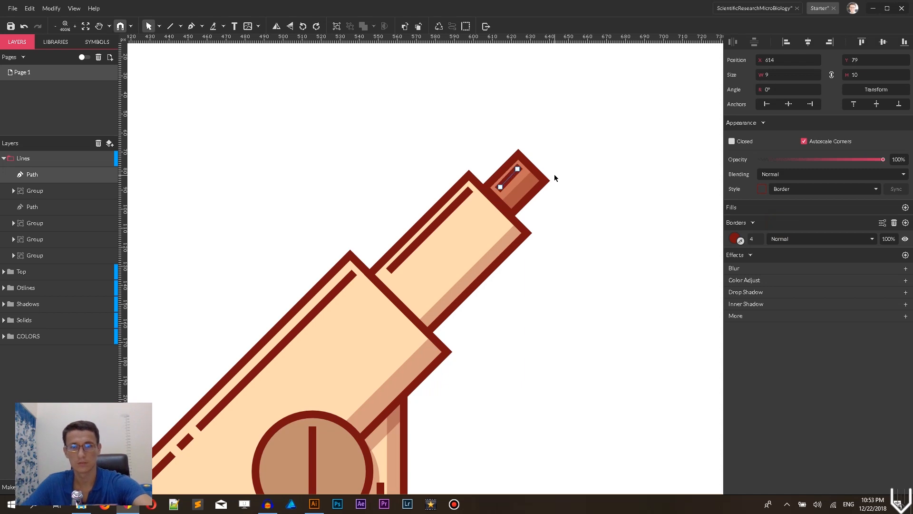
pyautogui.click(554, 177)
# Draw a diagonal line about 12 by 12 px on the objective lens, apply the Border style and adjust its position slightly.
pyautogui.scroll(-5, 488, 264)
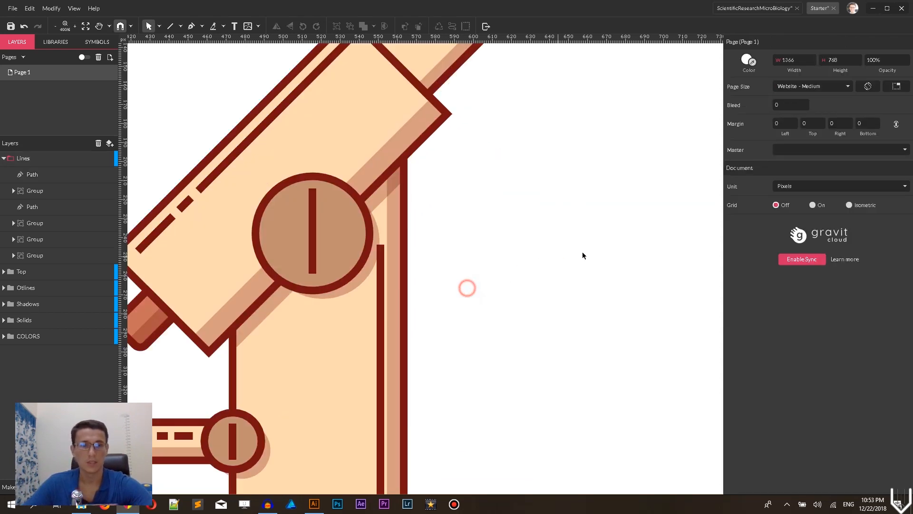
pyautogui.press('space')
pyautogui.moveTo(521, 228); pyautogui.dragTo(696, 152)
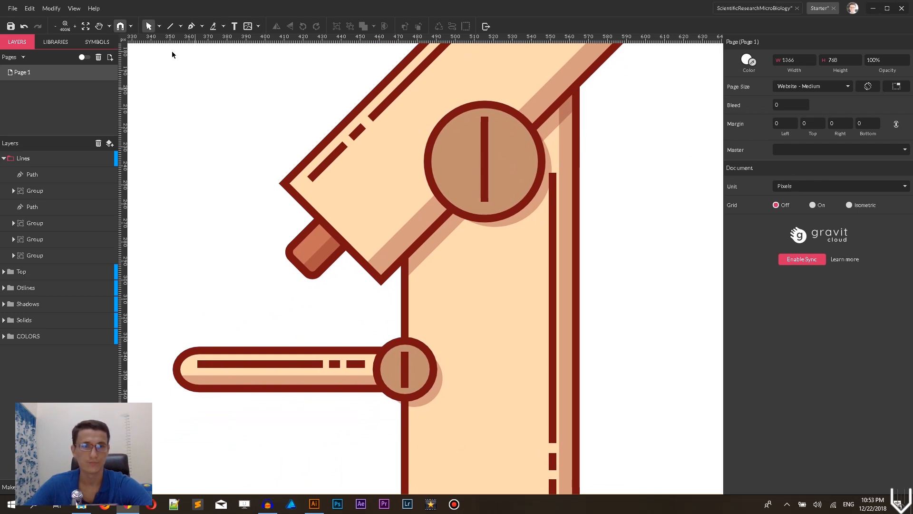
pyautogui.click(169, 26)
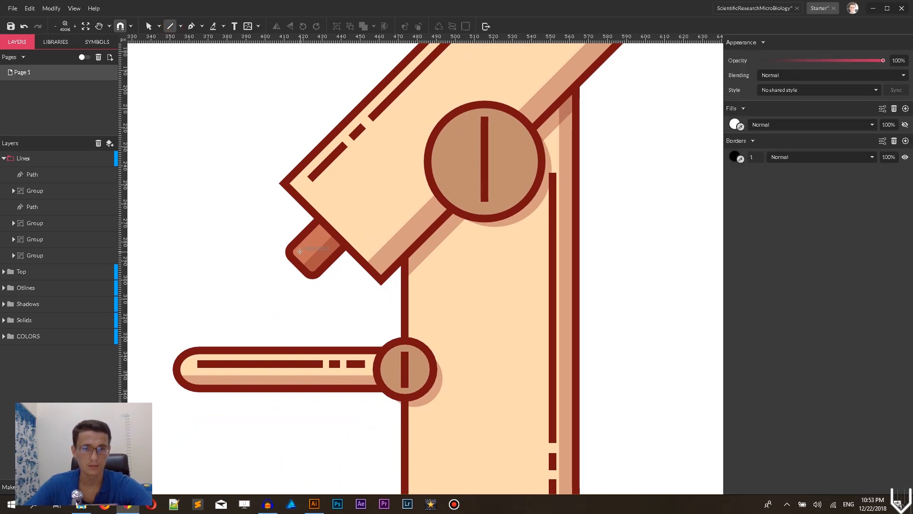
pyautogui.moveTo(298, 250); pyautogui.dragTo(322, 229)
pyautogui.press('v')
pyautogui.click(784, 190)
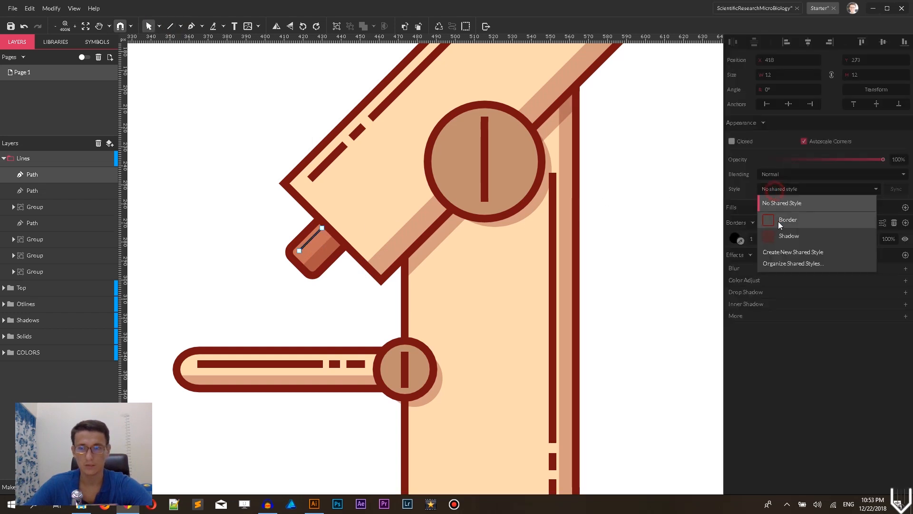
pyautogui.click(775, 223)
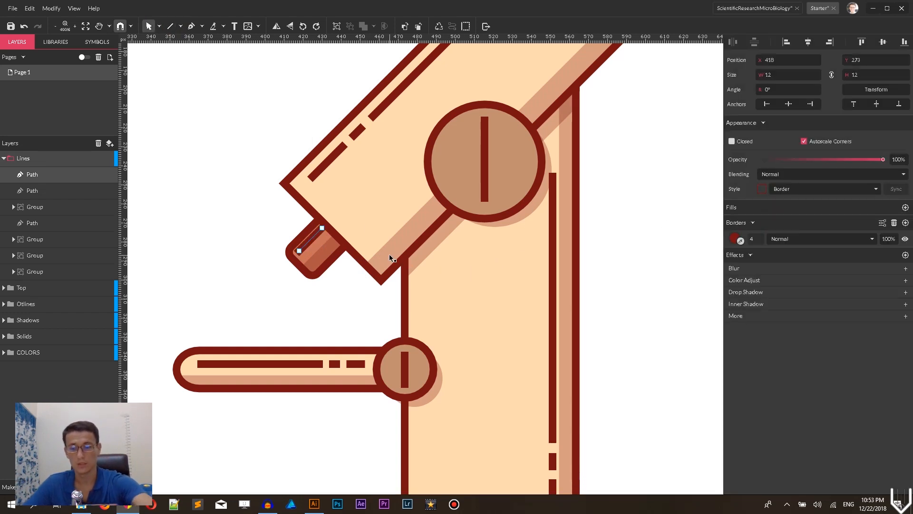
pyautogui.moveTo(299, 252); pyautogui.dragTo(305, 249)
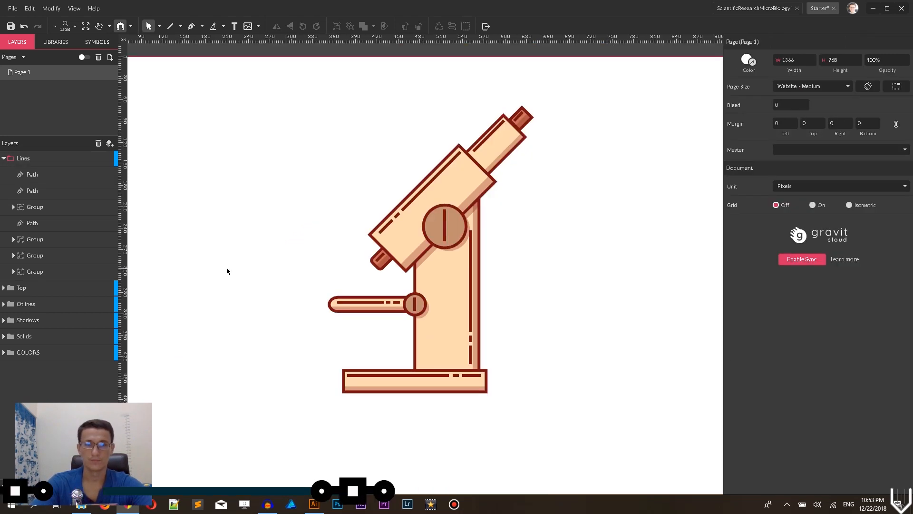
# Select the whole microscope and move it lower on the page.
pyautogui.hotkey('ctrl', '+')
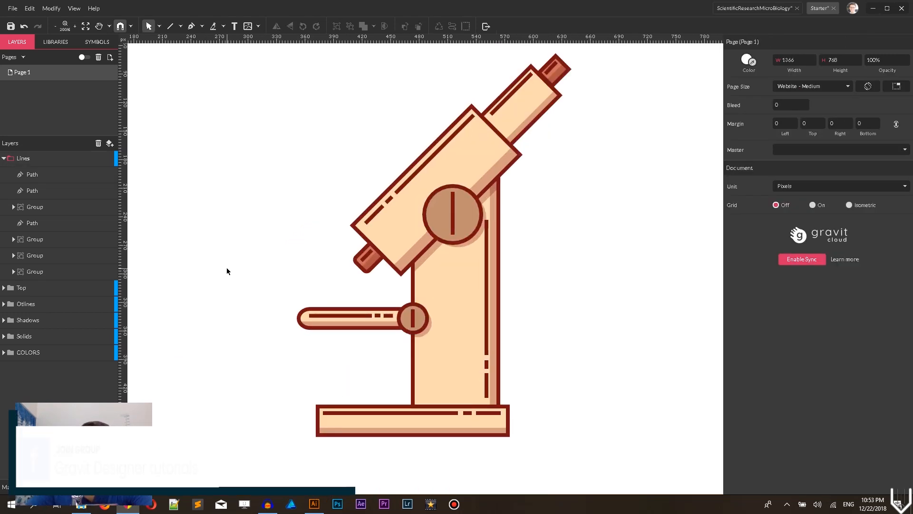
pyautogui.moveTo(302, 143); pyautogui.dragTo(252, 147)
pyautogui.hotkey('ctrl', '-')
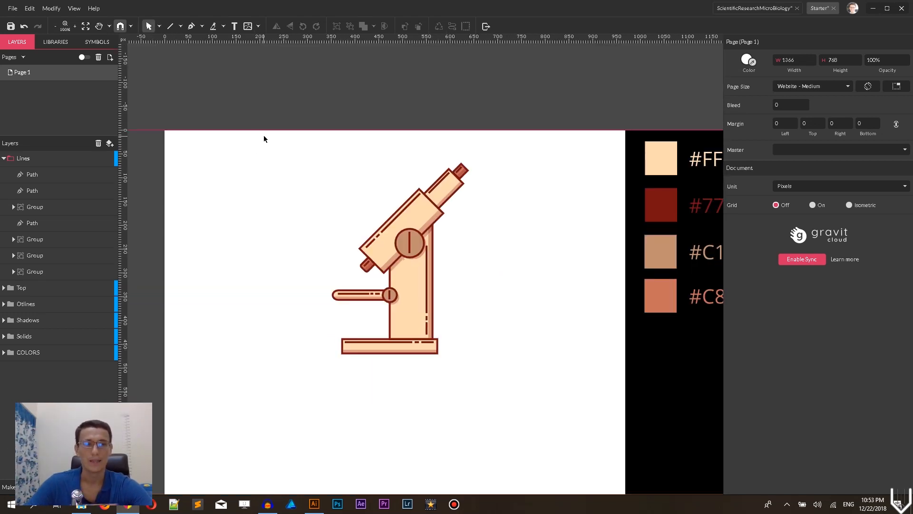
pyautogui.moveTo(277, 148); pyautogui.dragTo(614, 395)
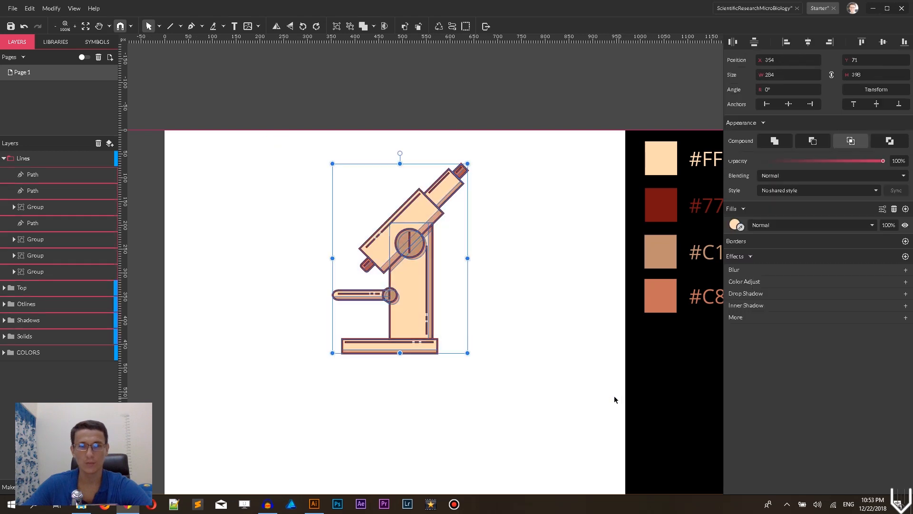
pyautogui.click(503, 259)
pyautogui.moveTo(267, 149); pyautogui.dragTo(518, 395)
# Add a wide broken ground line beneath the microscope's base, extending past both sides with two separate dashes at its right end.
pyautogui.moveTo(414, 319)
pyautogui.mouseDown()
pyautogui.moveTo(420, 373)
pyautogui.moveTo(386, 456)
pyautogui.moveTo(282, 409)
pyautogui.moveTo(587, 409)
pyautogui.moveTo(555, 410)
pyautogui.mouseUp()
pyautogui.click(475, 355)
pyautogui.click(536, 366)
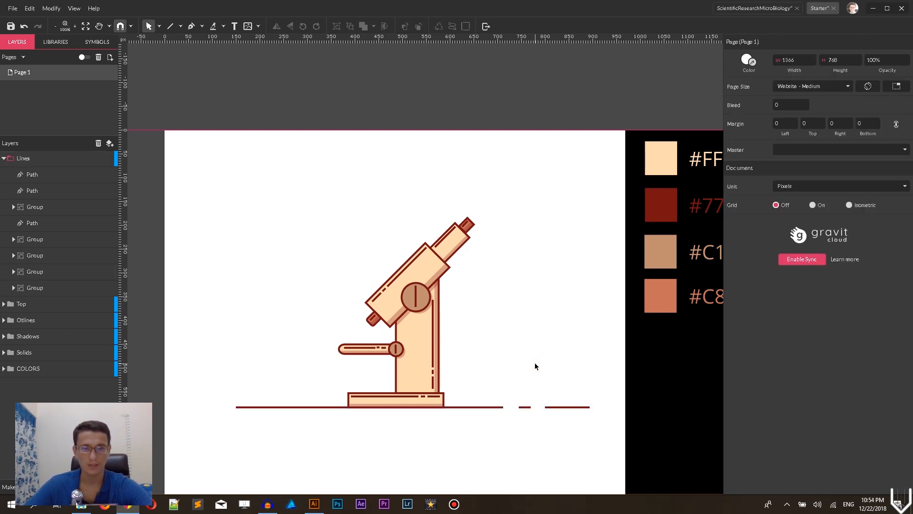
# Activate the Ellipse tool, collapse the Lines layer and lock the COLORS layer.
pyautogui.press('space')
pyautogui.moveTo(520, 338); pyautogui.dragTo(503, 254)
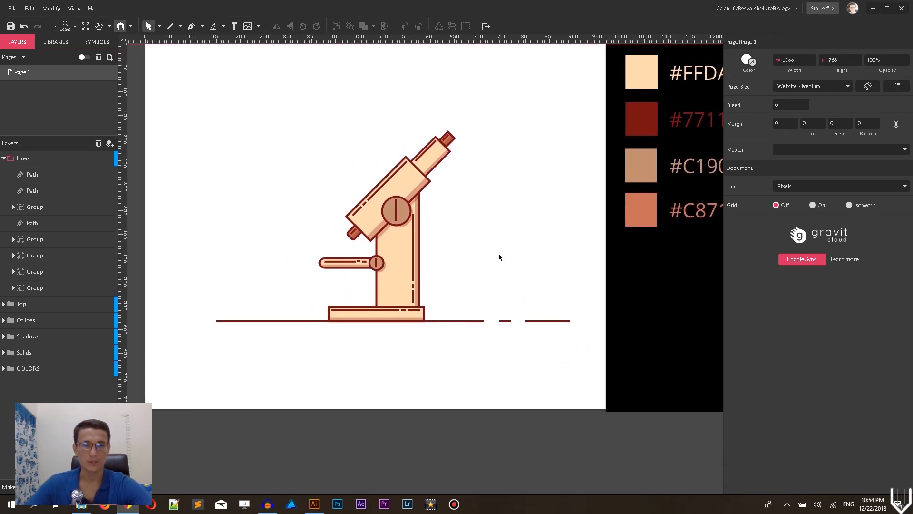
pyautogui.scroll(2, 495, 249)
pyautogui.scroll(-1, 493, 247)
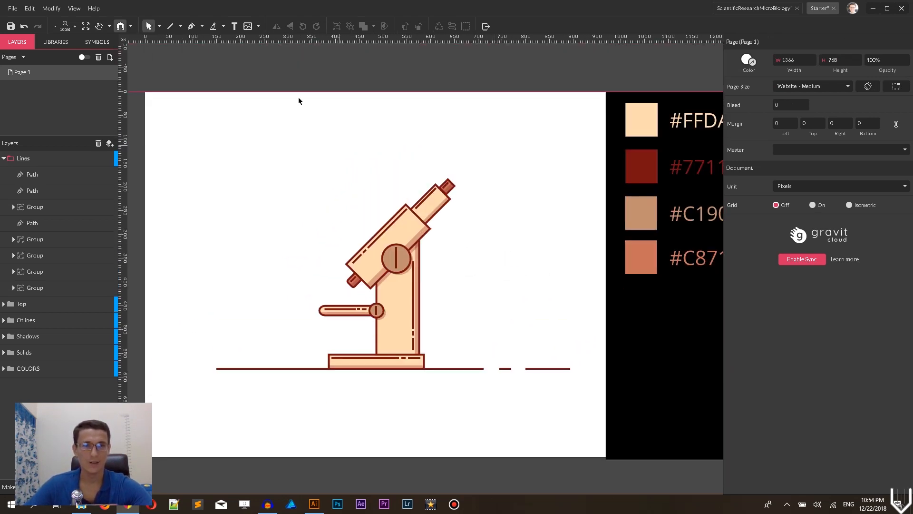
pyautogui.click(180, 27)
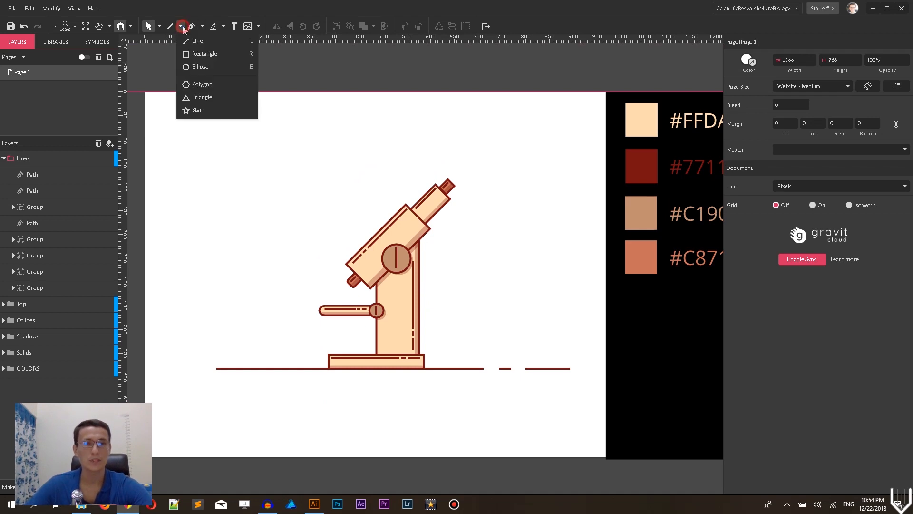
pyautogui.click(207, 65)
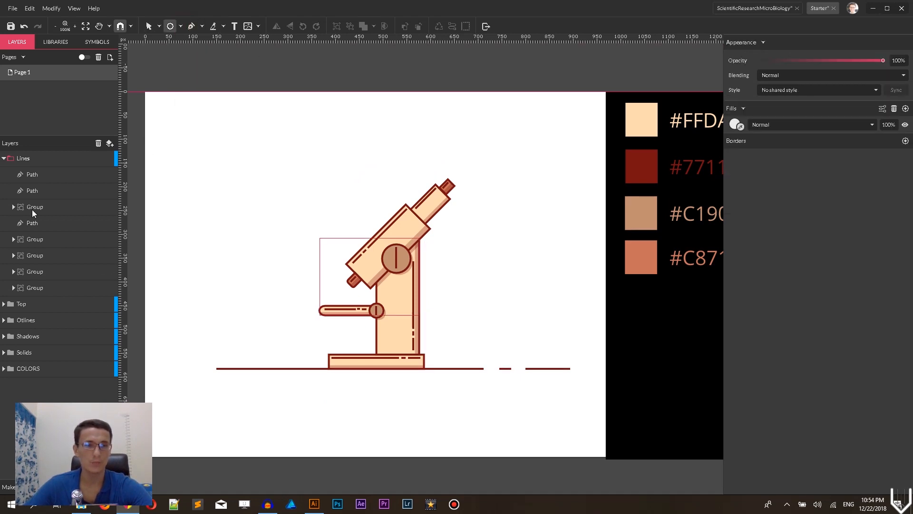
pyautogui.click(2, 158)
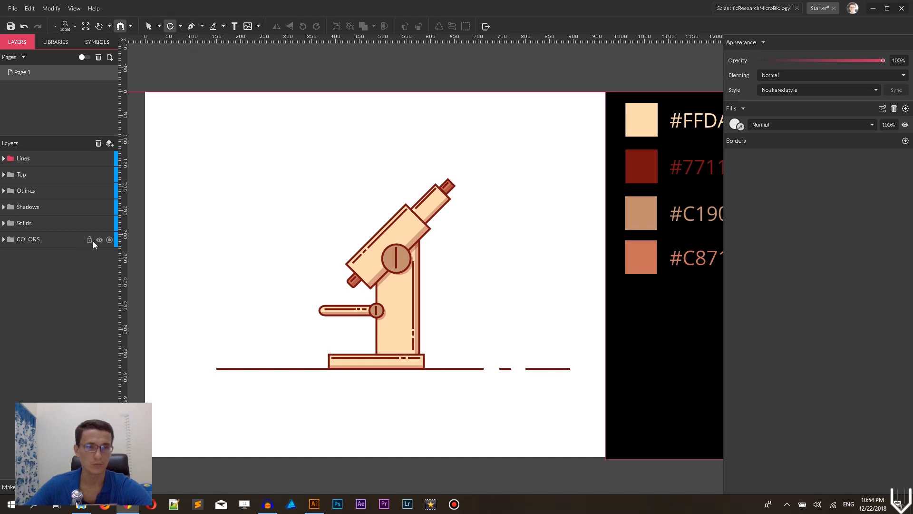
pyautogui.click(89, 239)
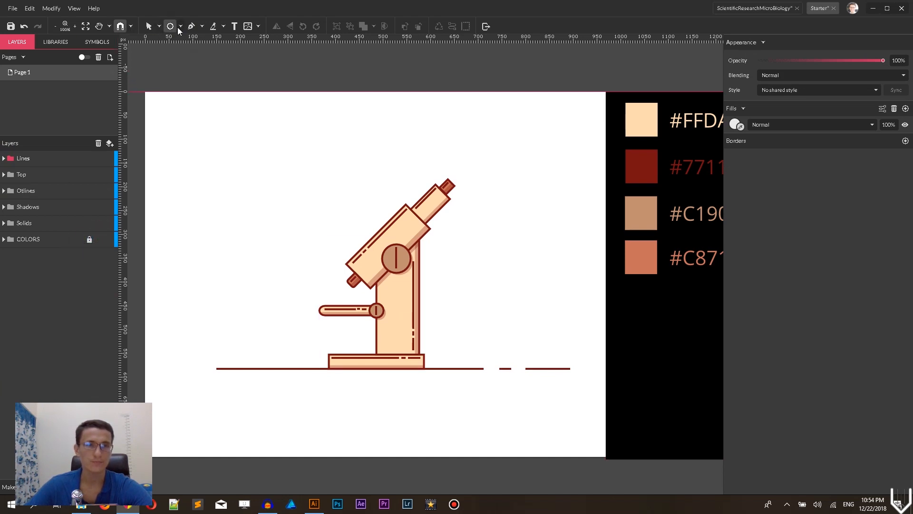
# Add a new layer, place it between Solids and COLORS, and rename it bg.
pyautogui.click(109, 143)
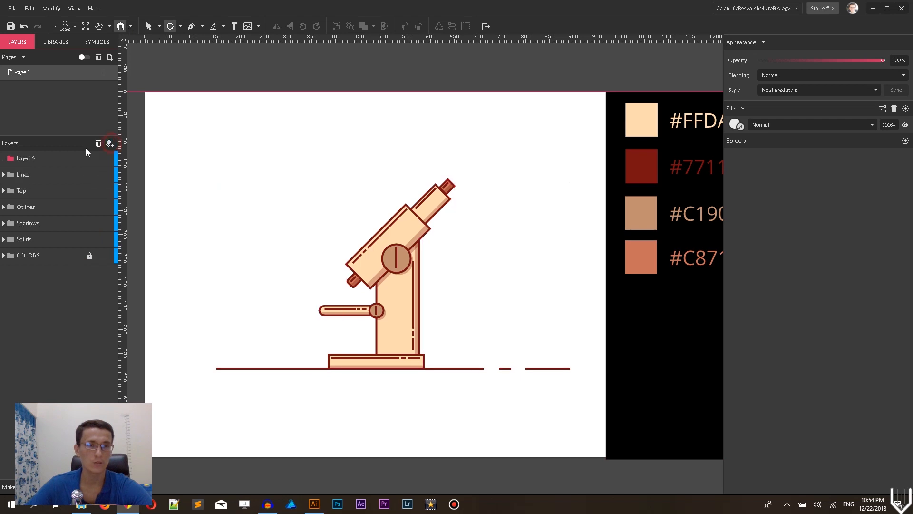
pyautogui.moveTo(39, 159); pyautogui.dragTo(45, 247)
pyautogui.doubleClick(27, 242)
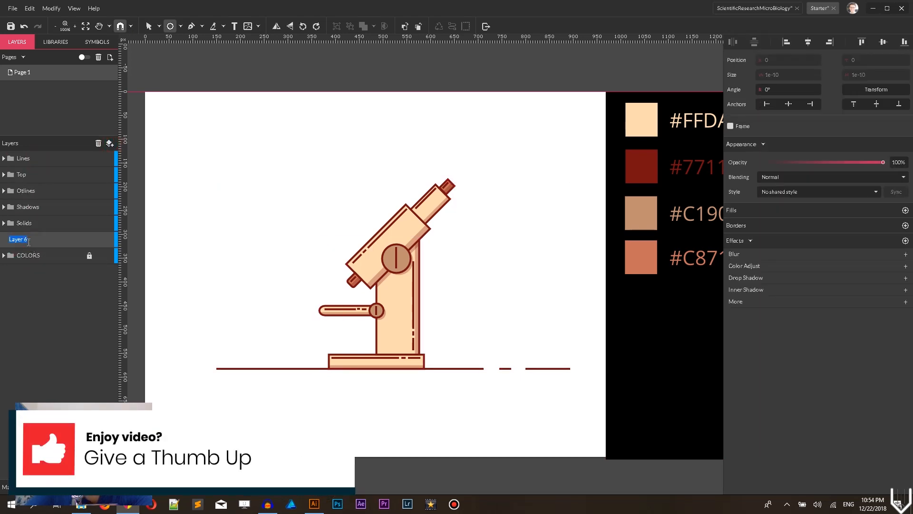
pyautogui.write('bg')
pyautogui.press('Return')
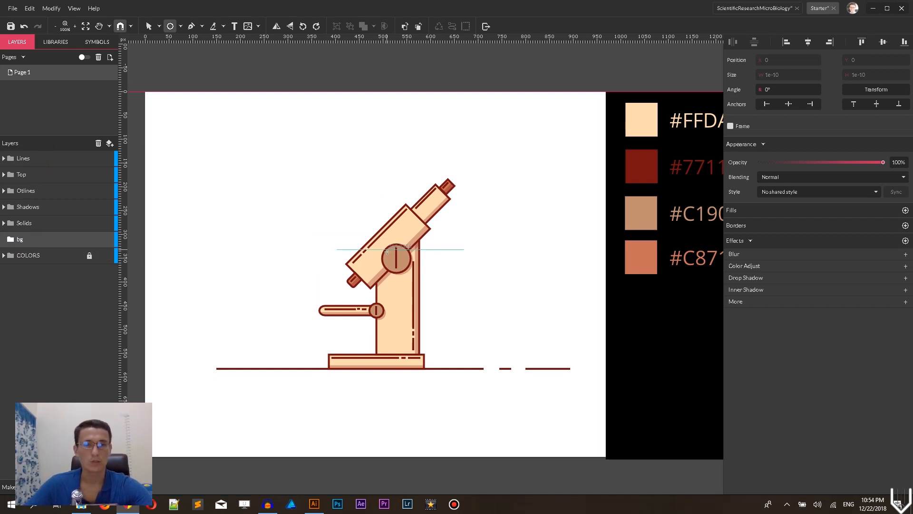
# Draw a circle around the microscope and enlarge it evenly from its centre to about 822 px across.
pyautogui.moveTo(394, 269); pyautogui.dragTo(496, 447)
pyautogui.moveTo(502, 250); pyautogui.dragTo(502, 261)
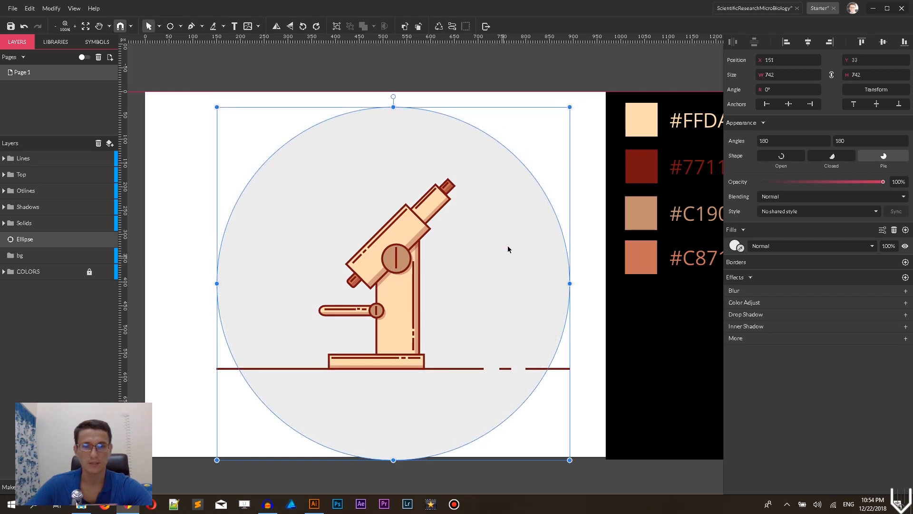
pyautogui.moveTo(571, 100); pyautogui.dragTo(589, 95)
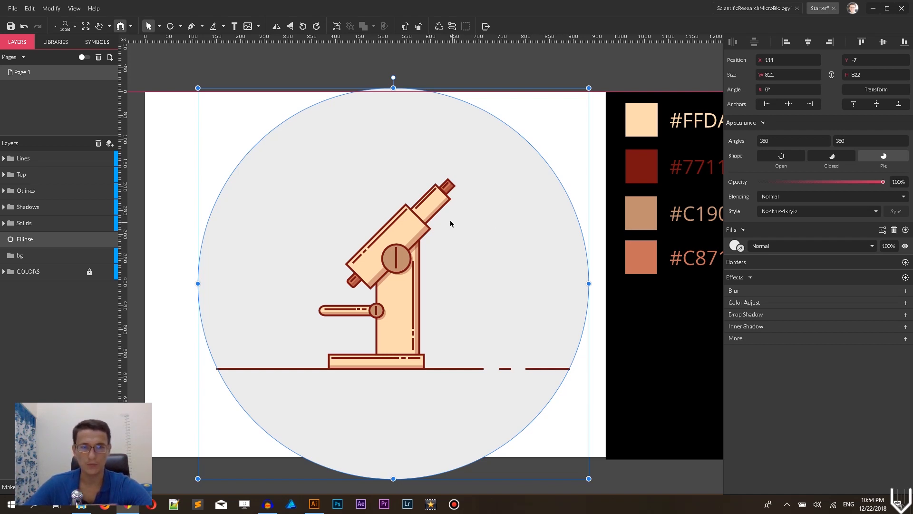
# Cut the background circle along the ground line with the Knife tool and delete the part below the line.
pyautogui.click(222, 27)
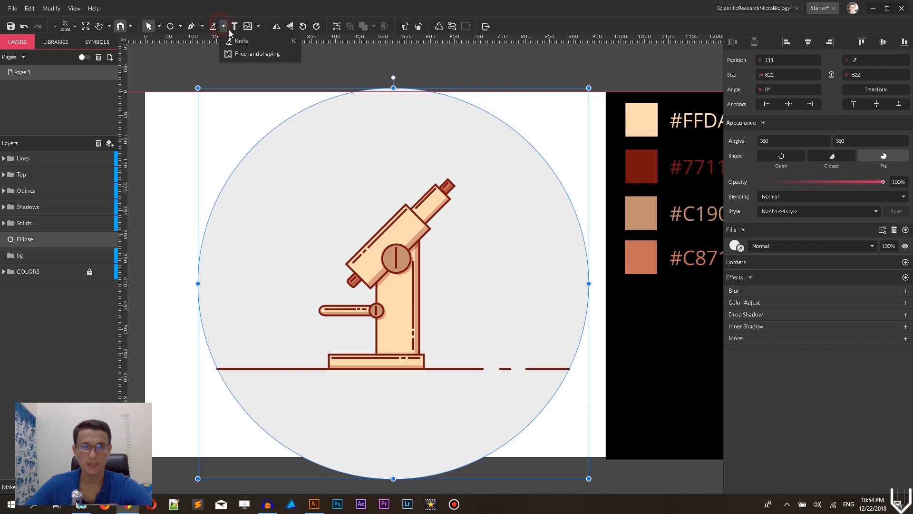
pyautogui.click(233, 41)
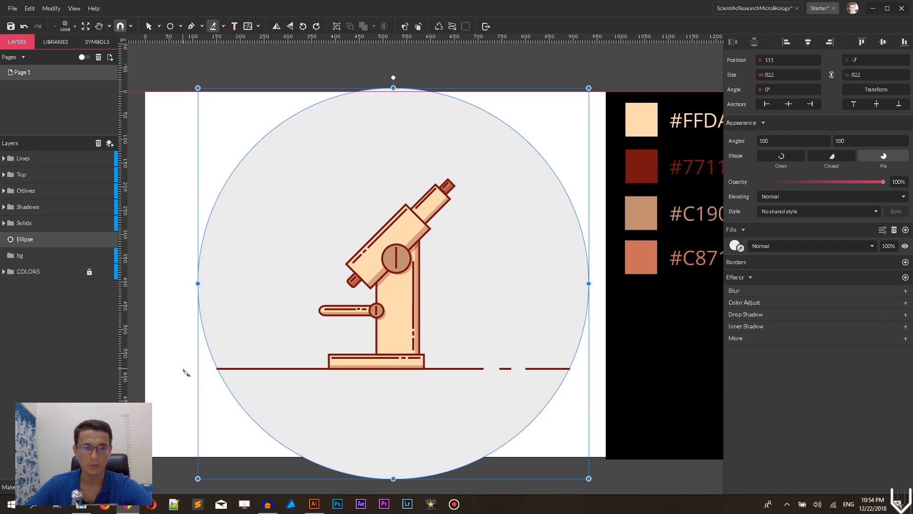
pyautogui.moveTo(184, 368); pyautogui.dragTo(217, 371)
pyautogui.hotkey('ctrl', 'z')
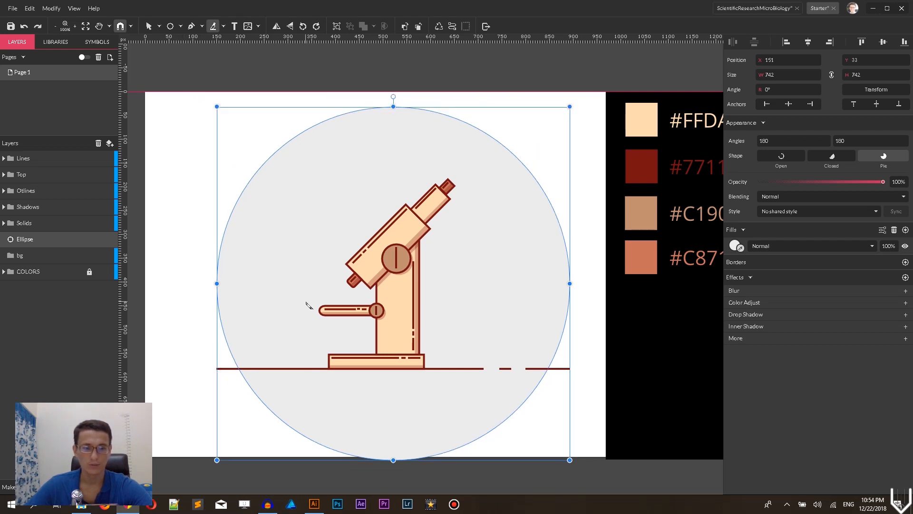
pyautogui.hotkey('ctrl', 'shift', 'z')
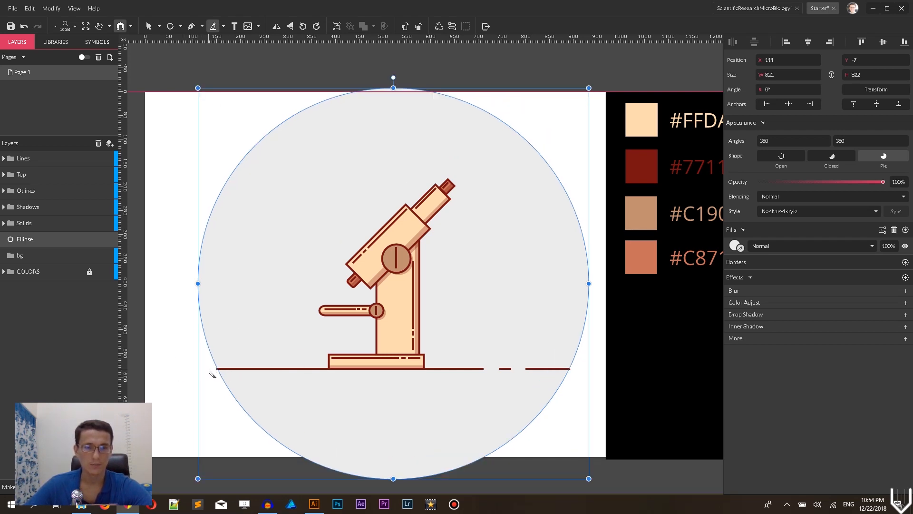
pyautogui.moveTo(210, 369); pyautogui.dragTo(581, 373)
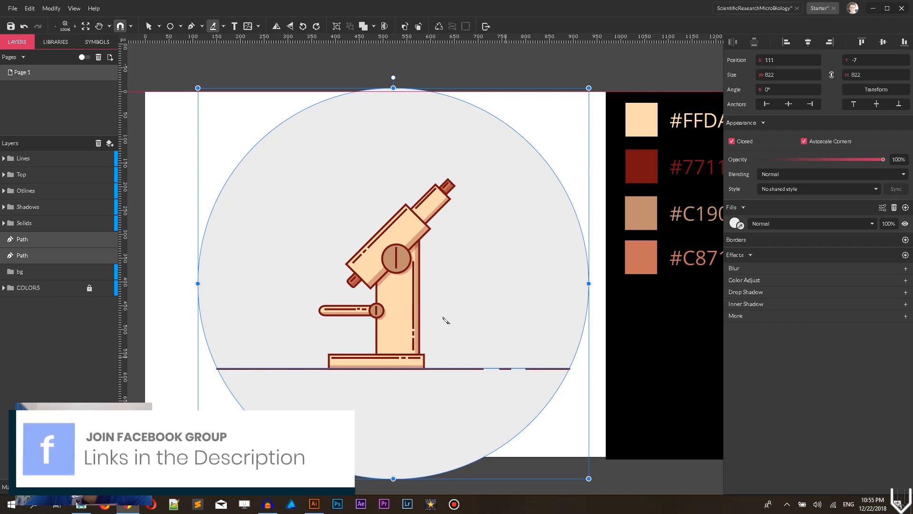
pyautogui.click(42, 248)
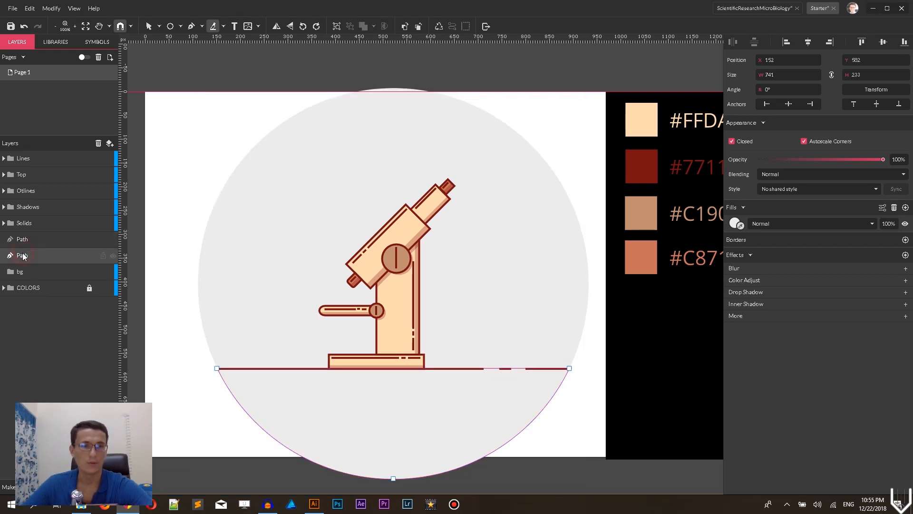
pyautogui.press('Delete')
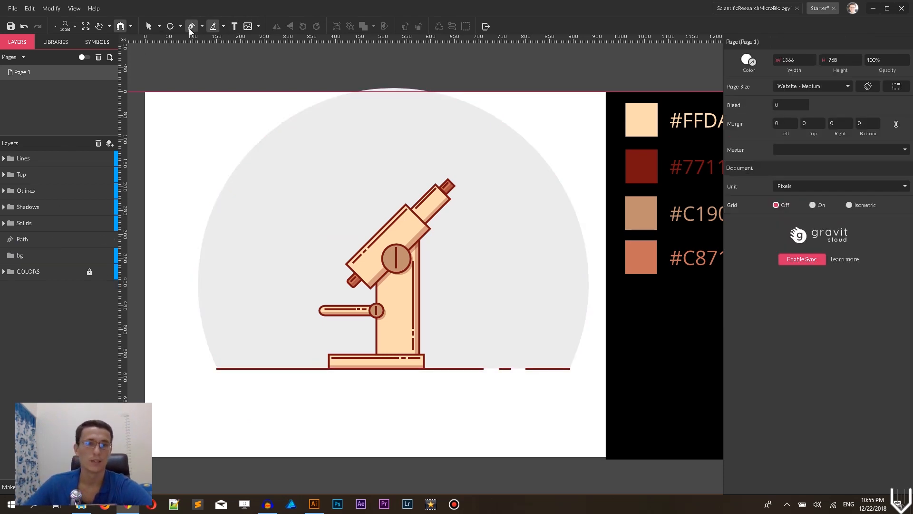
# Fill the remaining background shape with light blue #C0DDF9.
pyautogui.click(160, 25)
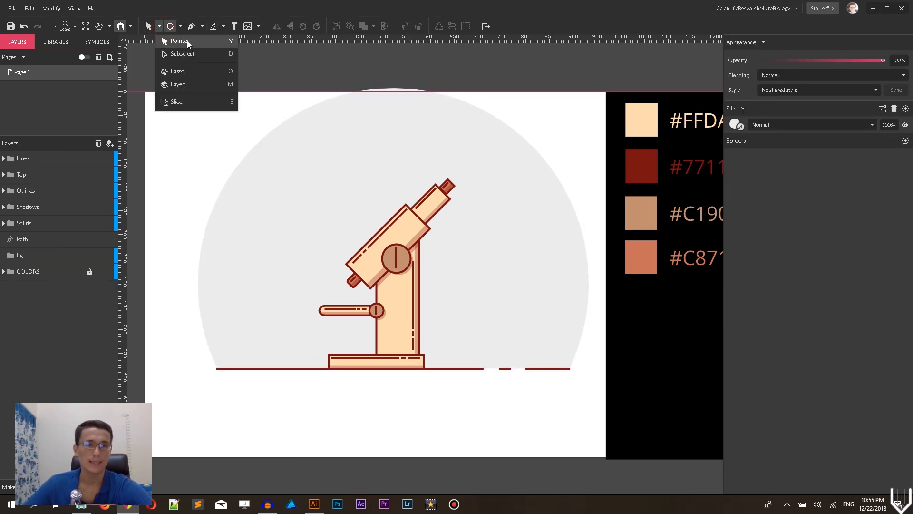
pyautogui.click(186, 41)
pyautogui.click(301, 164)
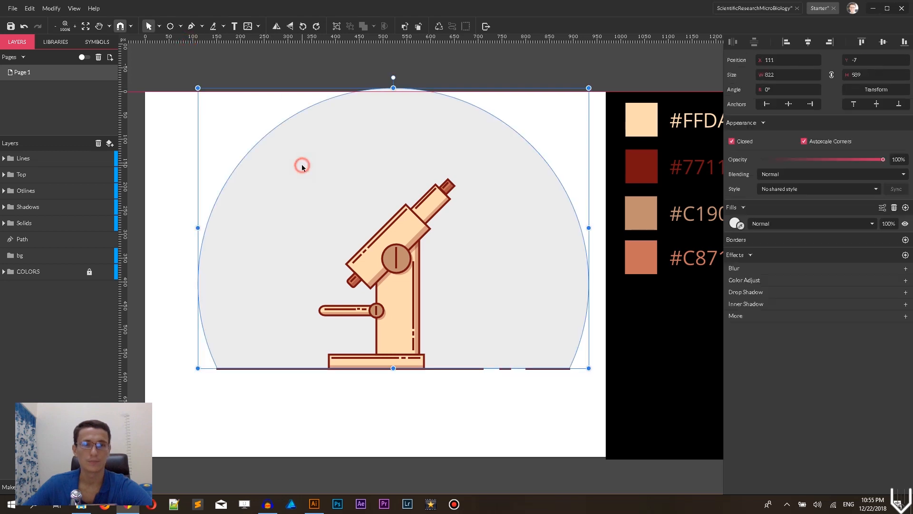
pyautogui.click(735, 224)
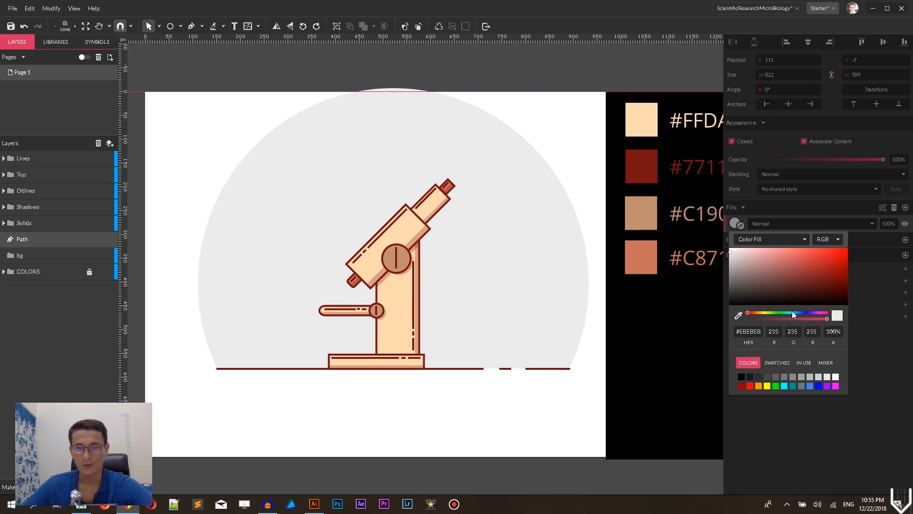
pyautogui.click(794, 313)
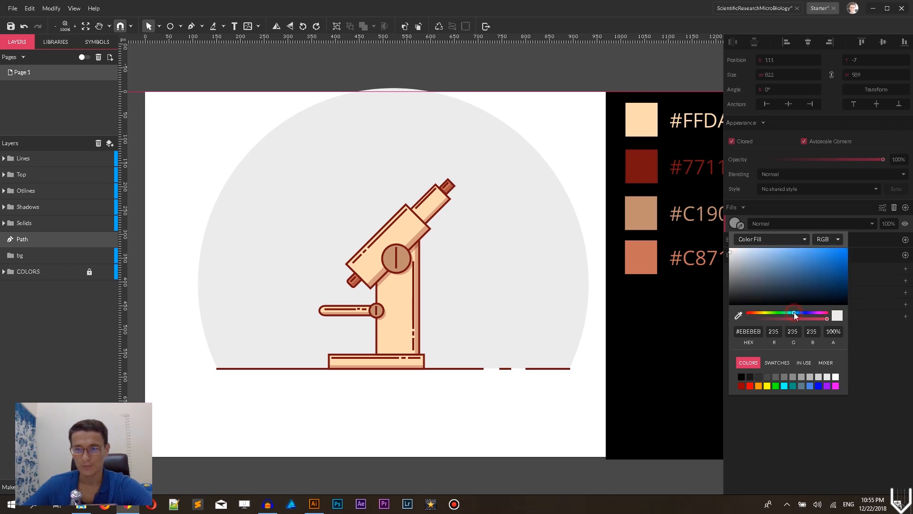
pyautogui.moveTo(797, 268); pyautogui.dragTo(757, 250)
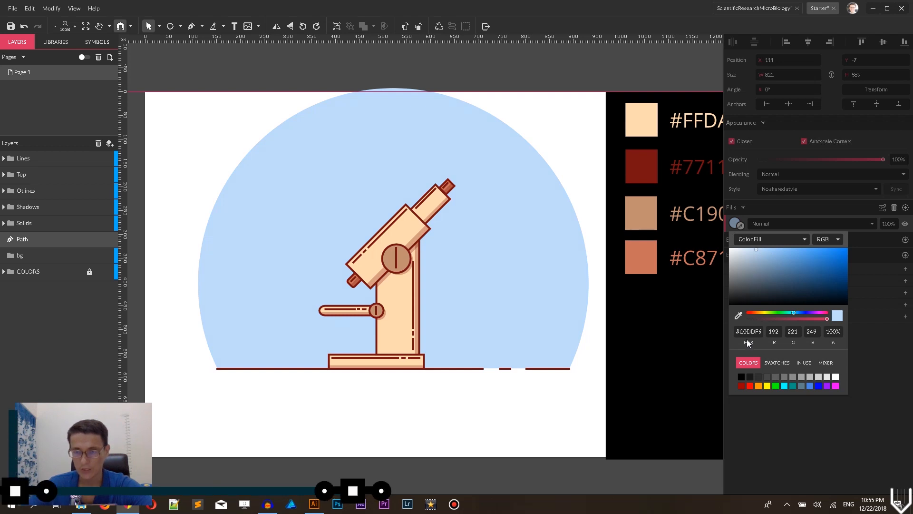
pyautogui.click(548, 117)
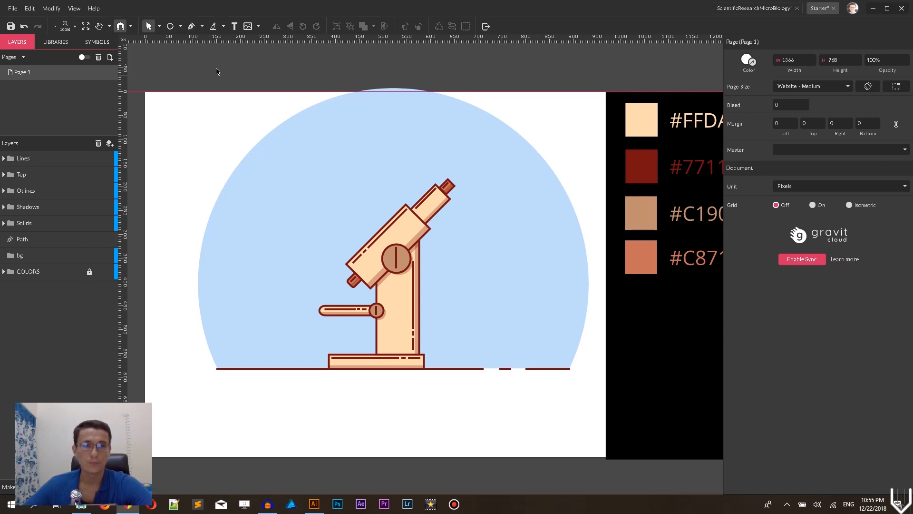
# Check the ScientificResearchMicroBiology reference drawing and, back in the Starter file, draw a rectangle about 87 by 128 px to the microscope's upper left.
pyautogui.click(766, 9)
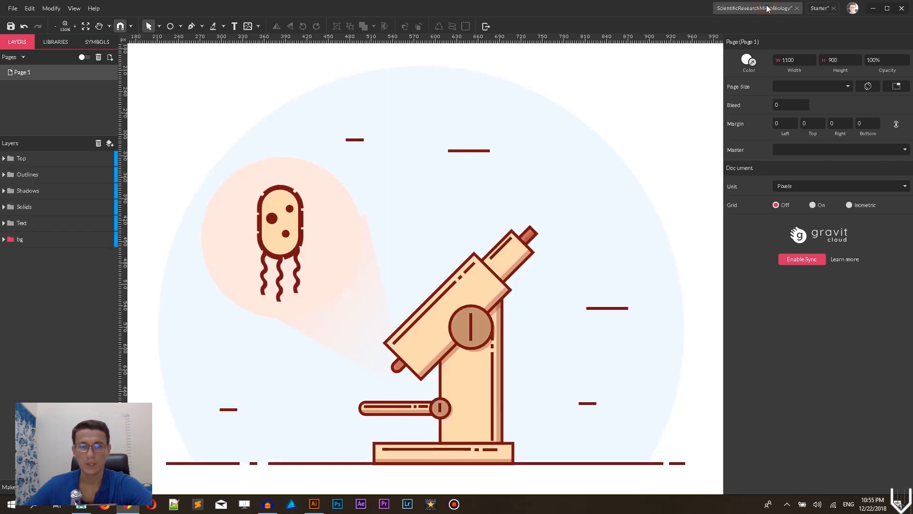
pyautogui.click(815, 8)
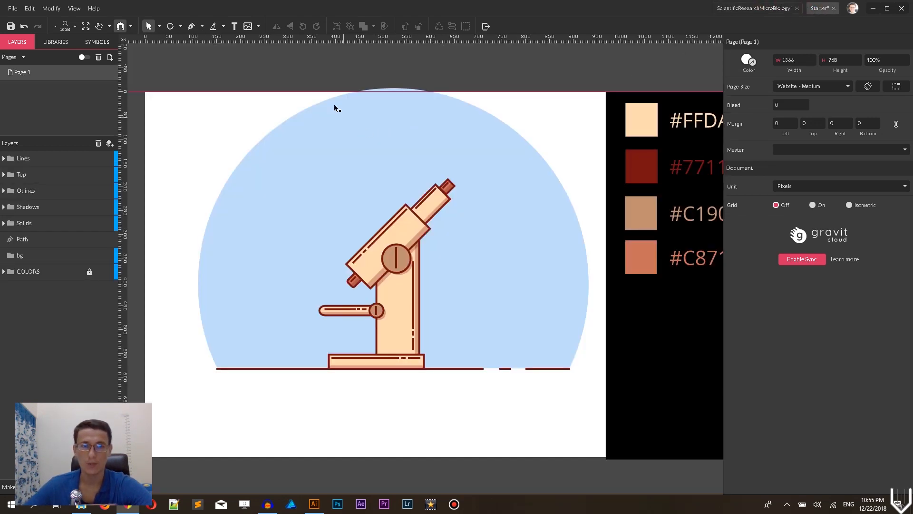
pyautogui.click(181, 26)
pyautogui.click(200, 54)
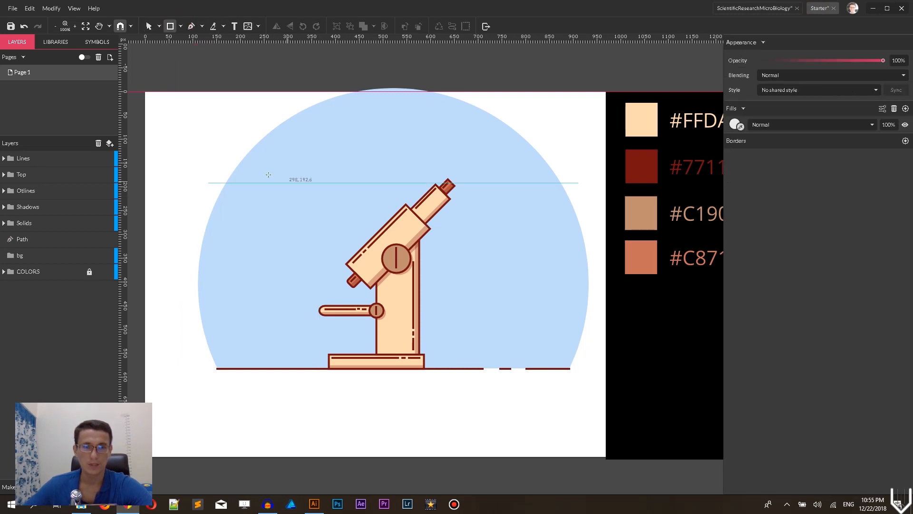
pyautogui.moveTo(253, 149)
pyautogui.mouseDown()
pyautogui.moveTo(285, 212)
pyautogui.moveTo(295, 211)
pyautogui.mouseUp()
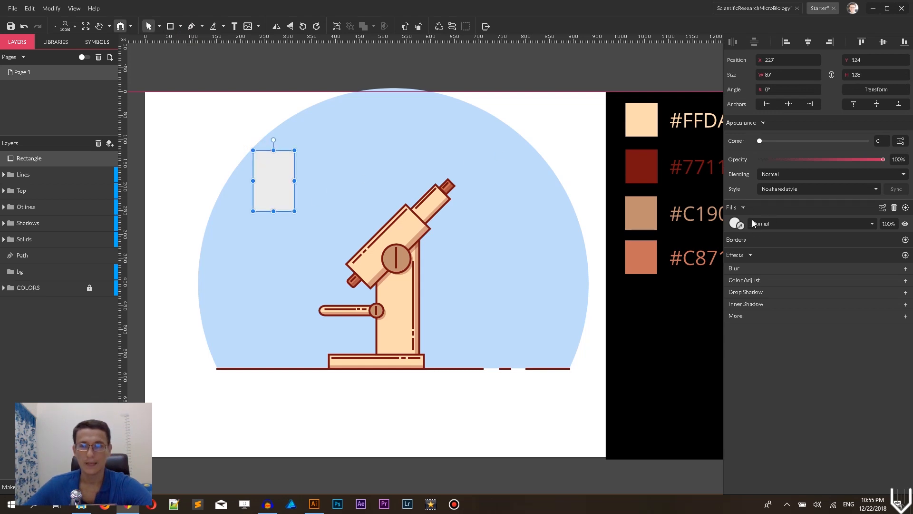
# Round the rectangle's corners to 44 and fill it with the pale peach colour sampled from the first palette swatch.
pyautogui.moveTo(763, 141); pyautogui.dragTo(872, 151)
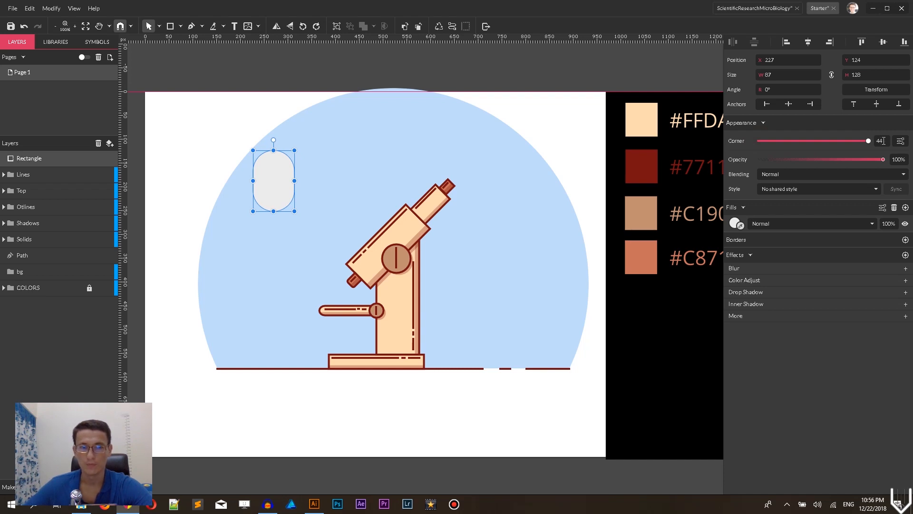
pyautogui.click(740, 225)
pyautogui.click(641, 118)
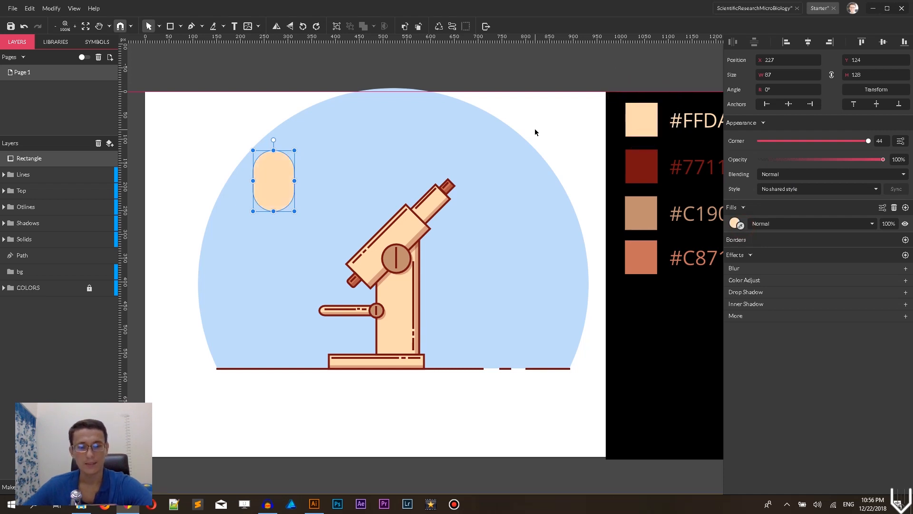
# Duplicate the peach capsule, apply the Border style to the copy, and duplicate that outlined copy.
pyautogui.hotkey('ctrl', 'd')
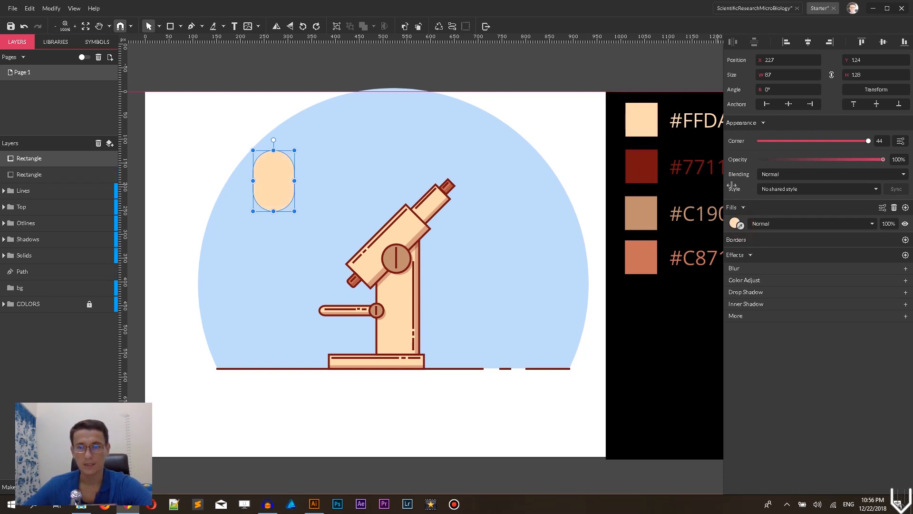
pyautogui.click(780, 189)
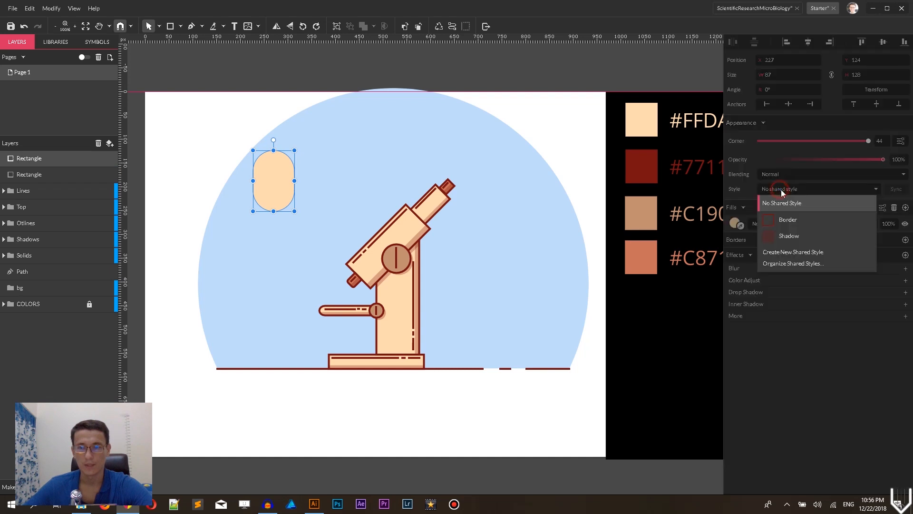
pyautogui.click(788, 220)
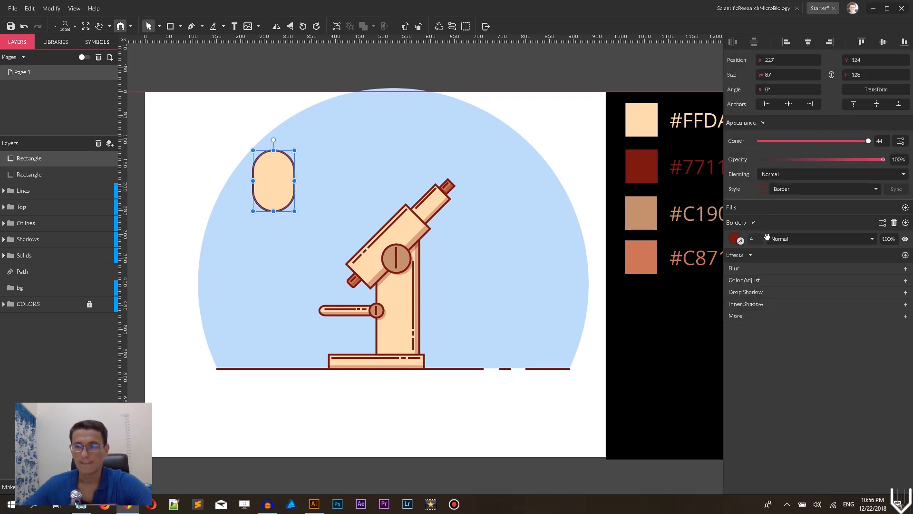
pyautogui.click(882, 223)
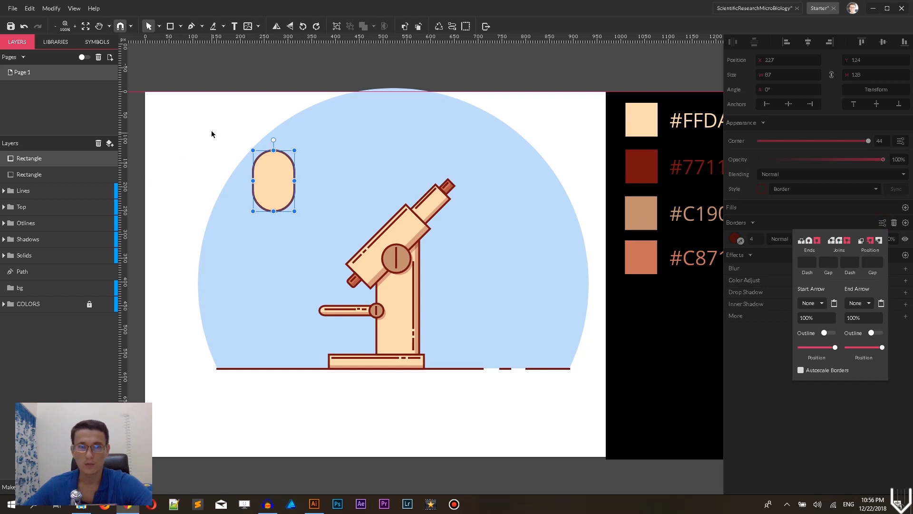
pyautogui.click(19, 158)
pyautogui.hotkey('ctrl', 'd')
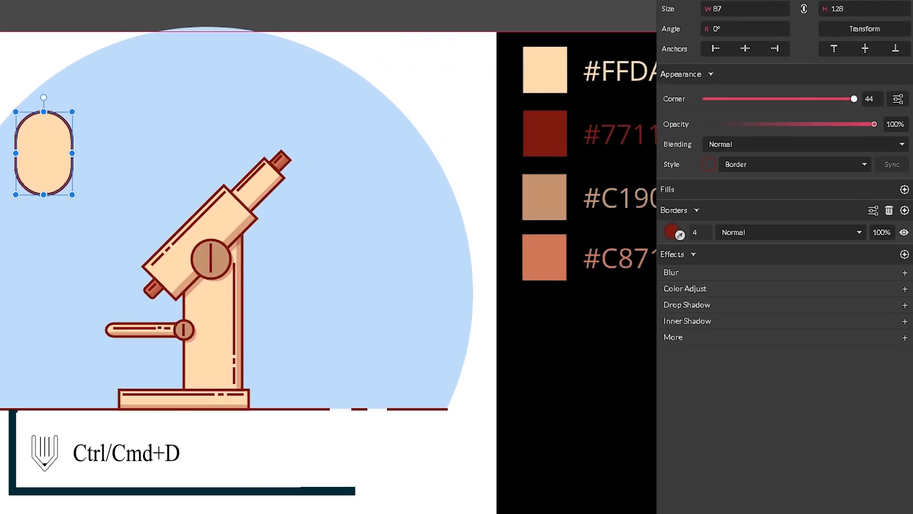
# Give the topmost capsule outline a border dash of 7 and set its border width to 15.
pyautogui.click(882, 223)
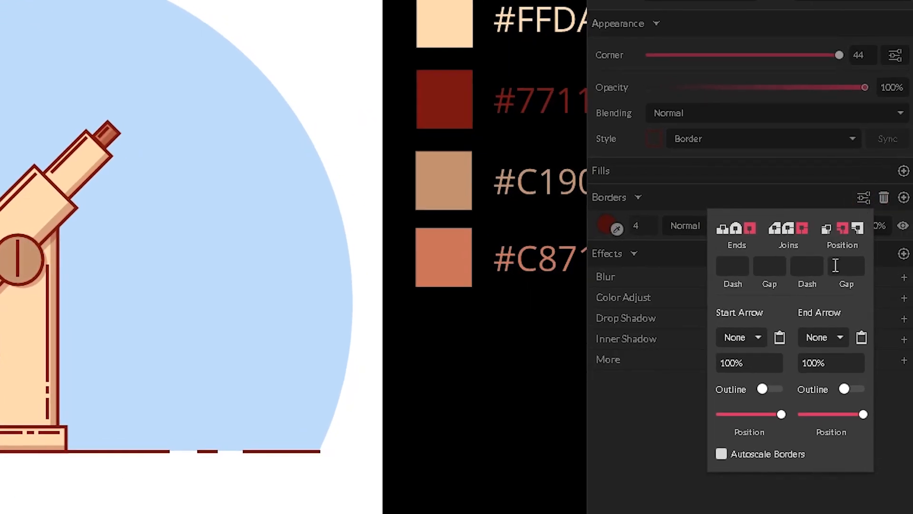
pyautogui.click(746, 263)
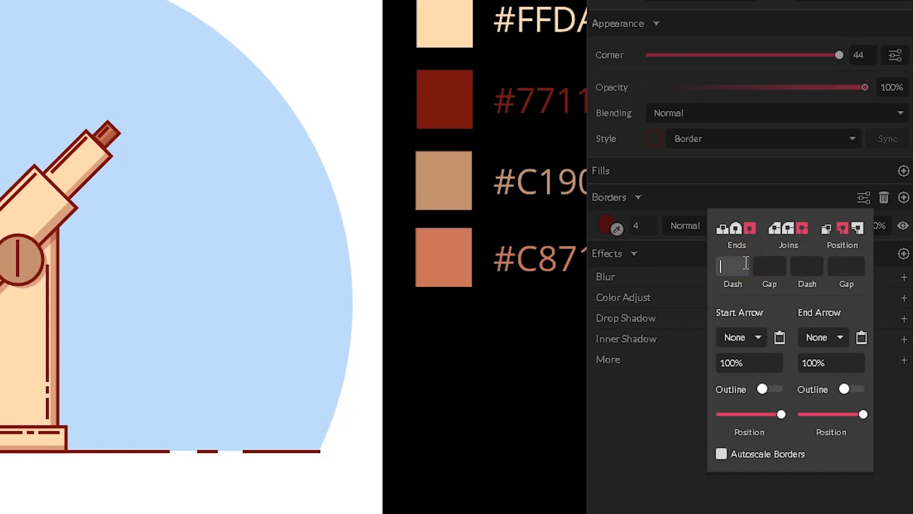
pyautogui.write('2')
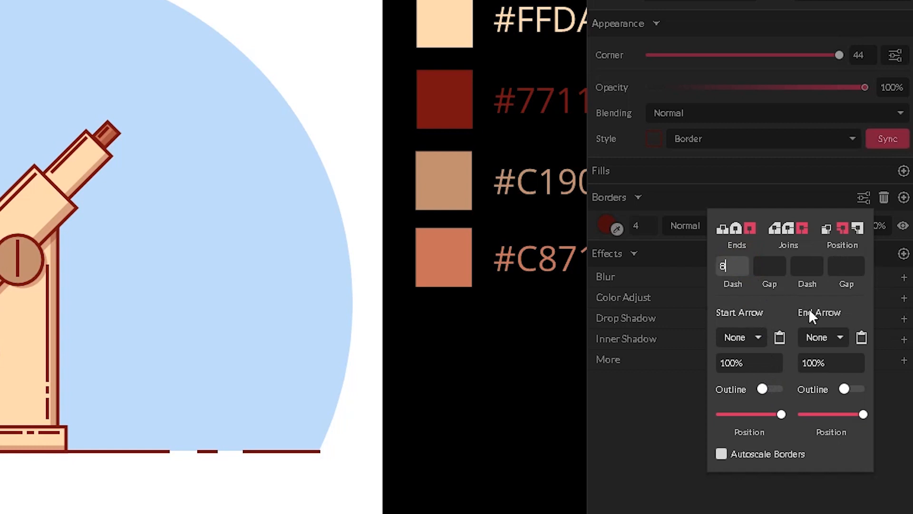
pyautogui.click(645, 223)
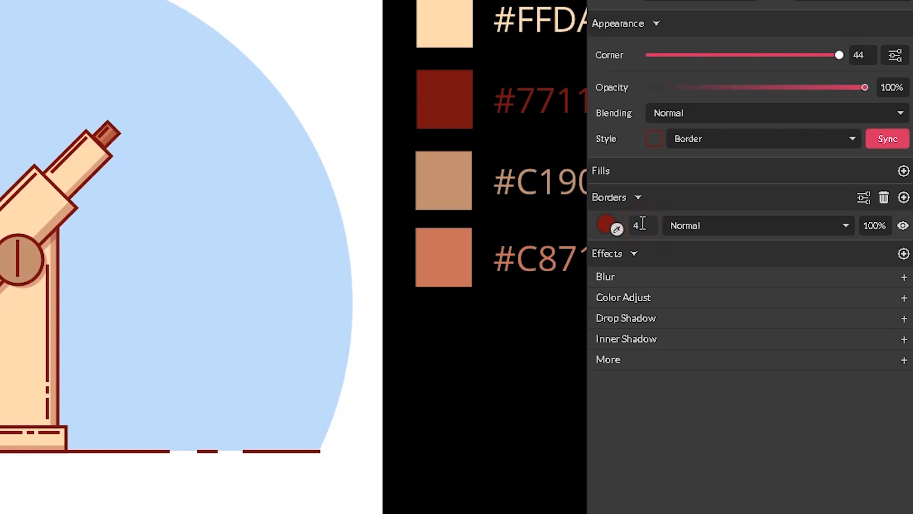
pyautogui.write('15')
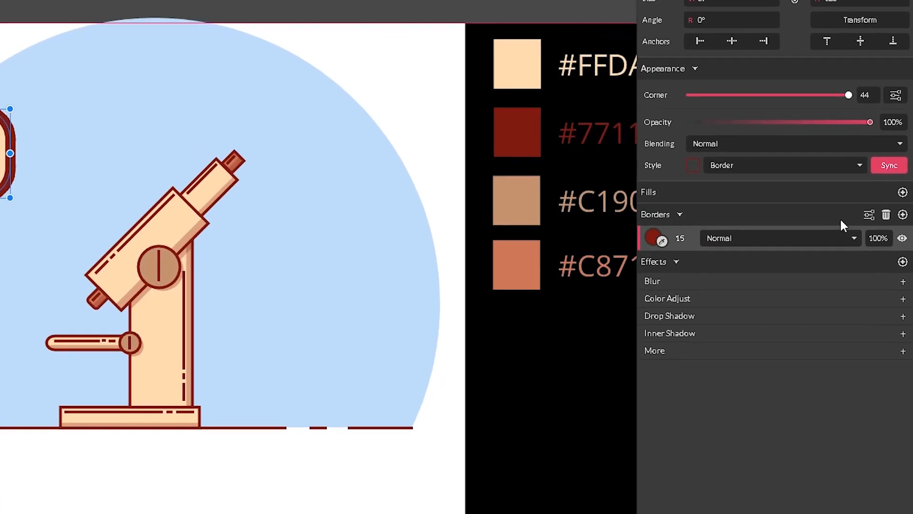
# Set the thick capsule border's dash to 9 and its gap to 35.
pyautogui.click(869, 215)
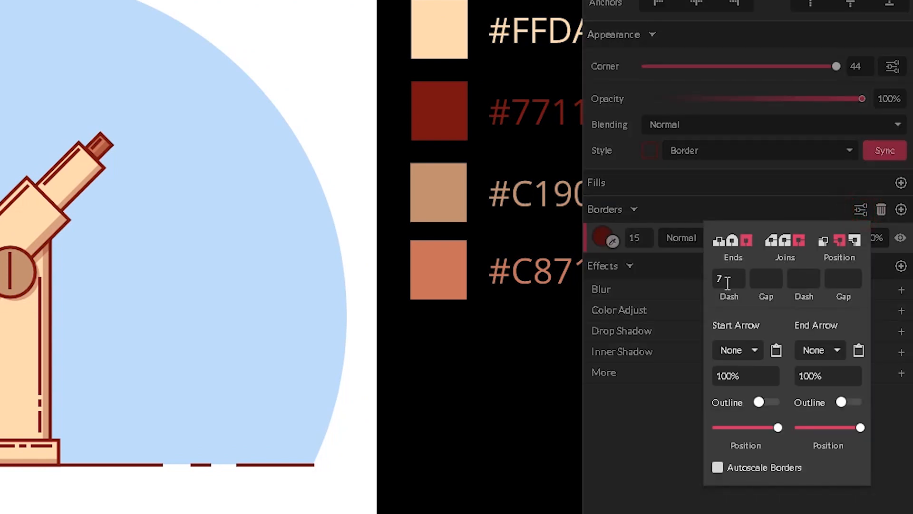
pyautogui.click(737, 278)
pyautogui.write('9')
pyautogui.click(765, 279)
pyautogui.write('124')
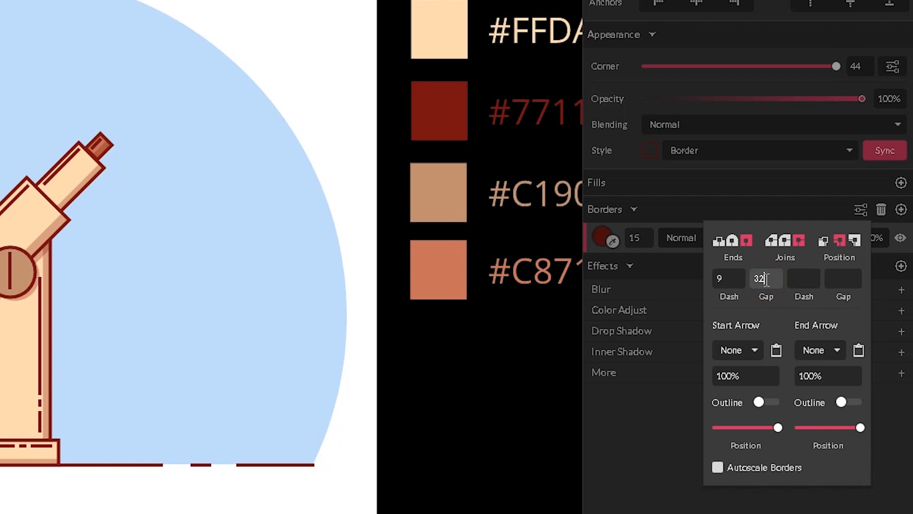
pyautogui.press('Up')
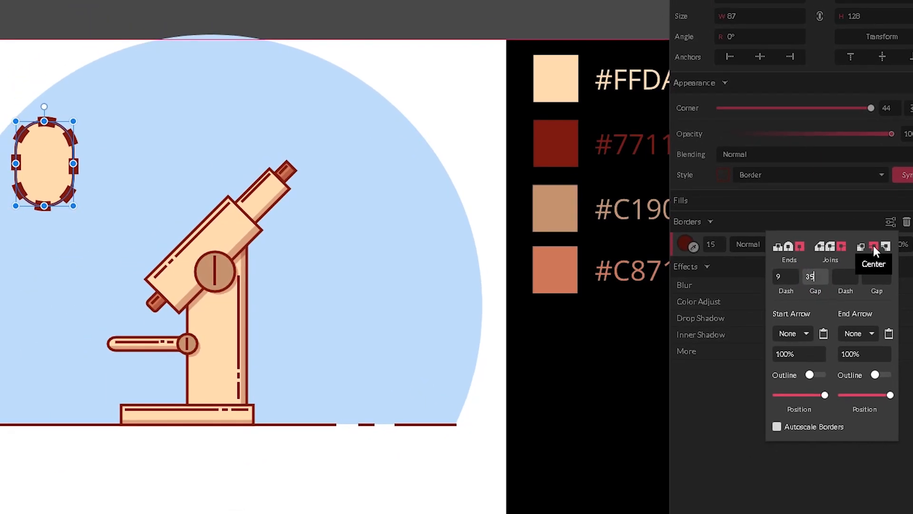
# Position the dashed border outside the capsule and give its dashes round ends.
pyautogui.click(887, 246)
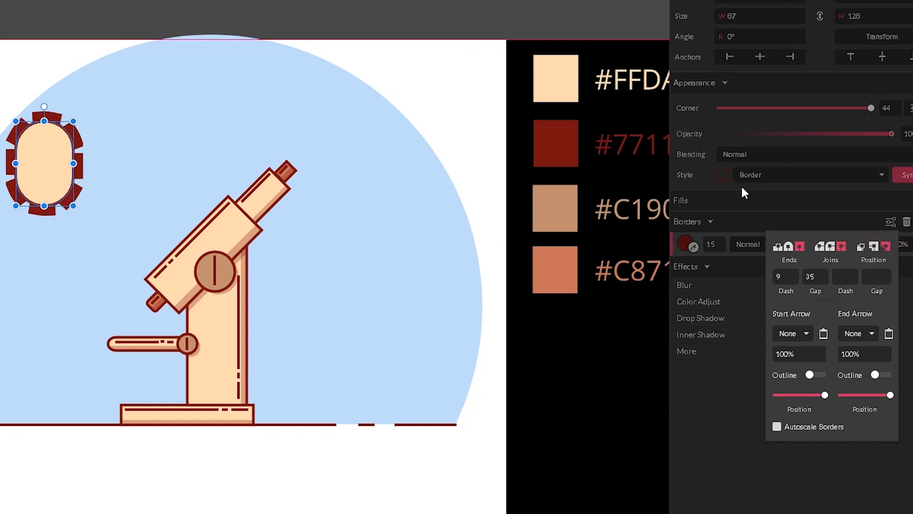
pyautogui.click(790, 247)
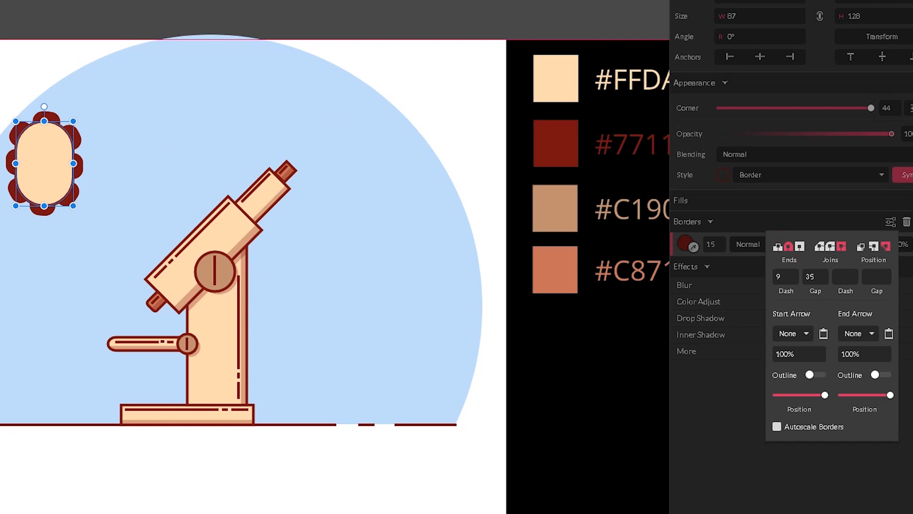
pyautogui.press('Escape')
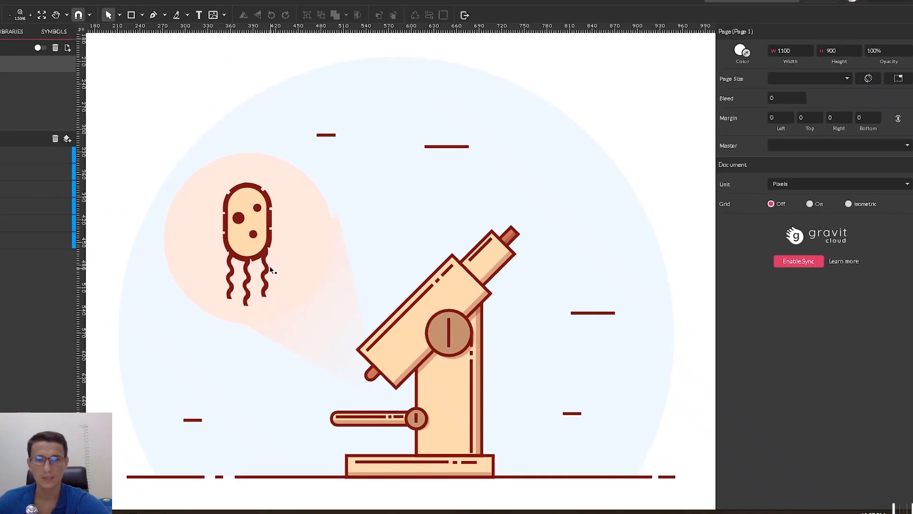
# Inspect a wavy tail in the ScientificResearchMicroBiology drawing and, back in Starter, draw a circle about 30 px wide inside the capsule's upper left.
pyautogui.click(267, 270)
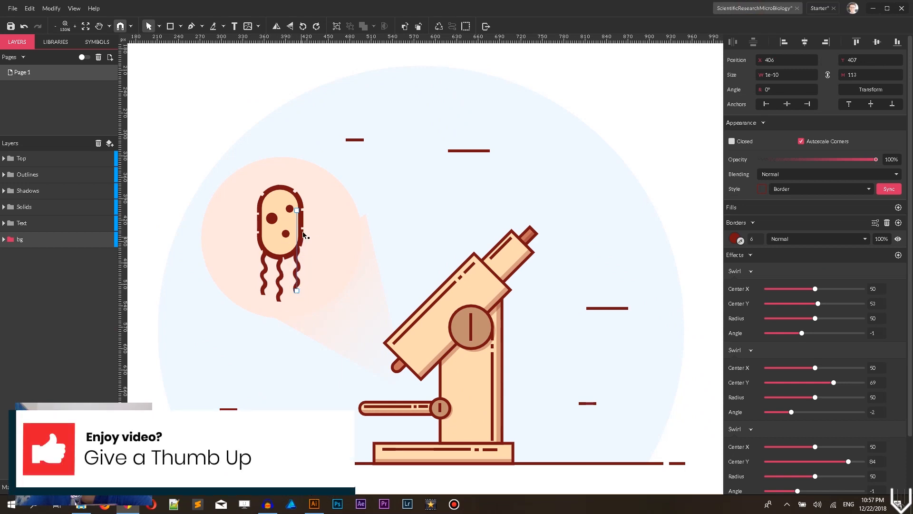
pyautogui.click(819, 8)
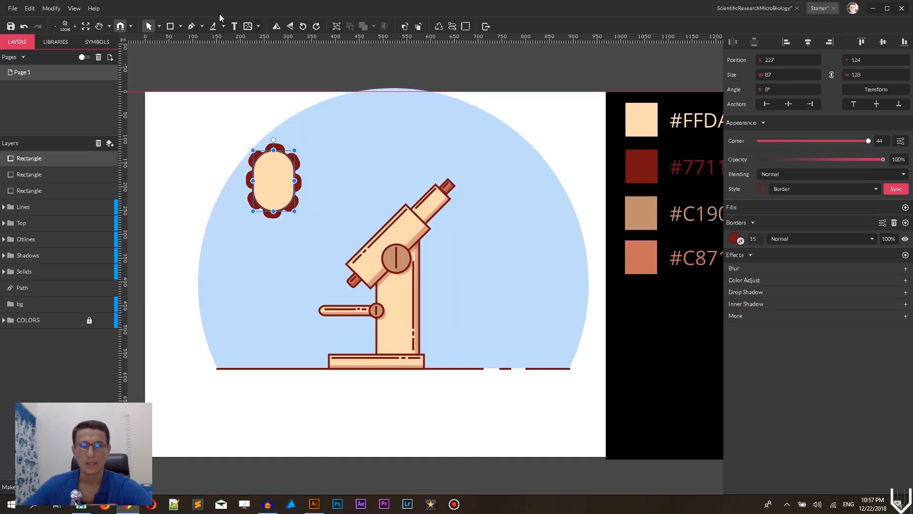
pyautogui.click(178, 28)
pyautogui.click(199, 67)
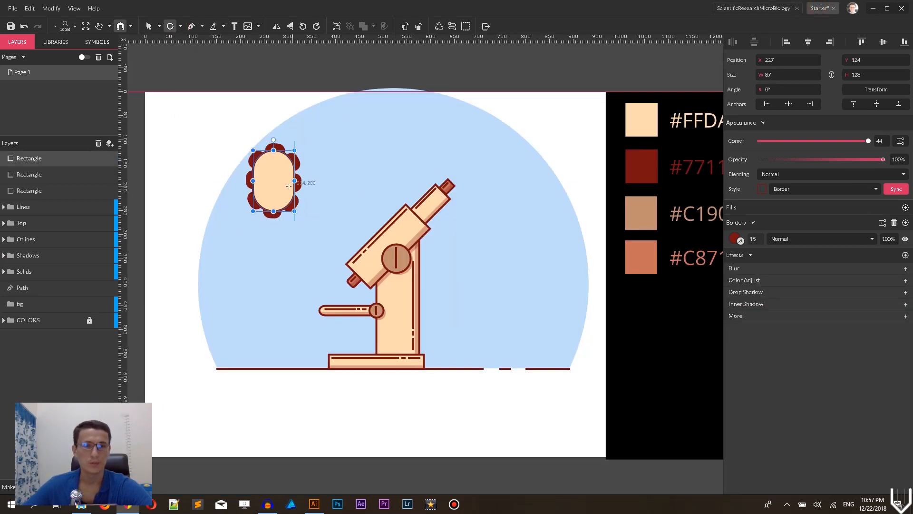
pyautogui.moveTo(270, 169); pyautogui.dragTo(269, 177)
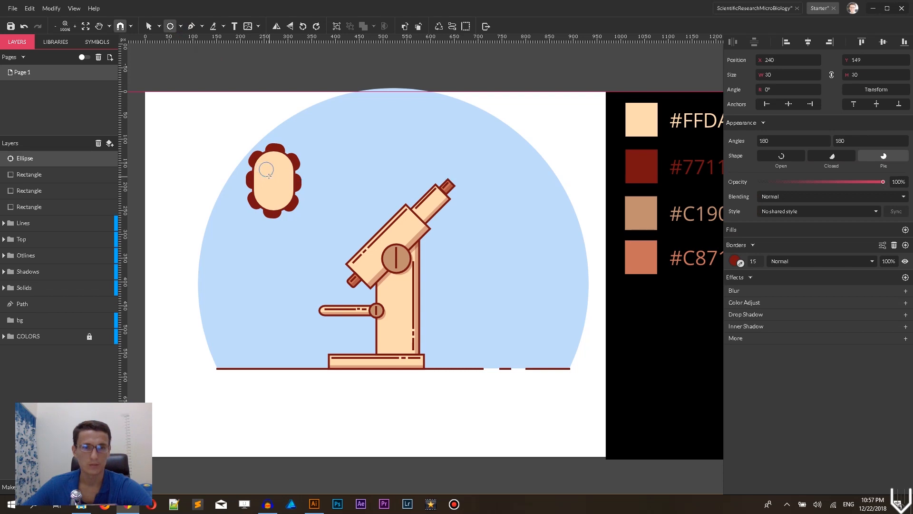
# Replace the circle's border with a fill sampled from the dark red swatch and add two smaller copies of it inside the capsule.
pyautogui.click(894, 246)
pyautogui.click(905, 230)
pyautogui.click(742, 248)
pyautogui.click(645, 166)
pyautogui.click(253, 113)
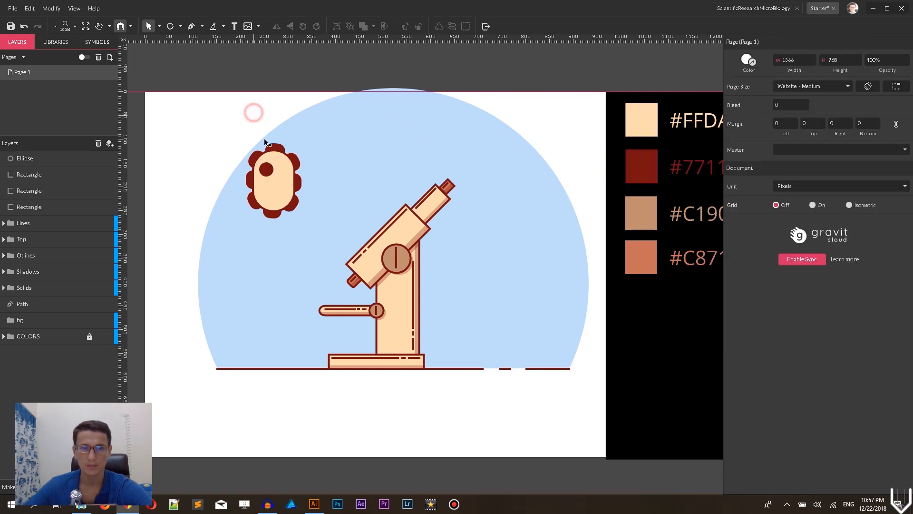
pyautogui.moveTo(265, 168); pyautogui.dragTo(273, 193)
pyautogui.click(315, 84)
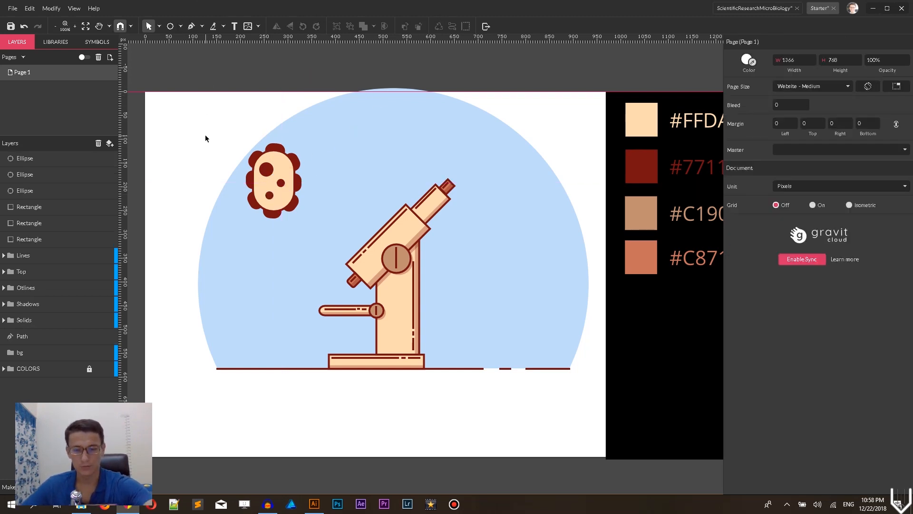
# Draw a vertical line about 141 px long from the capsule's lower right down past its bottom edge.
pyautogui.press('l')
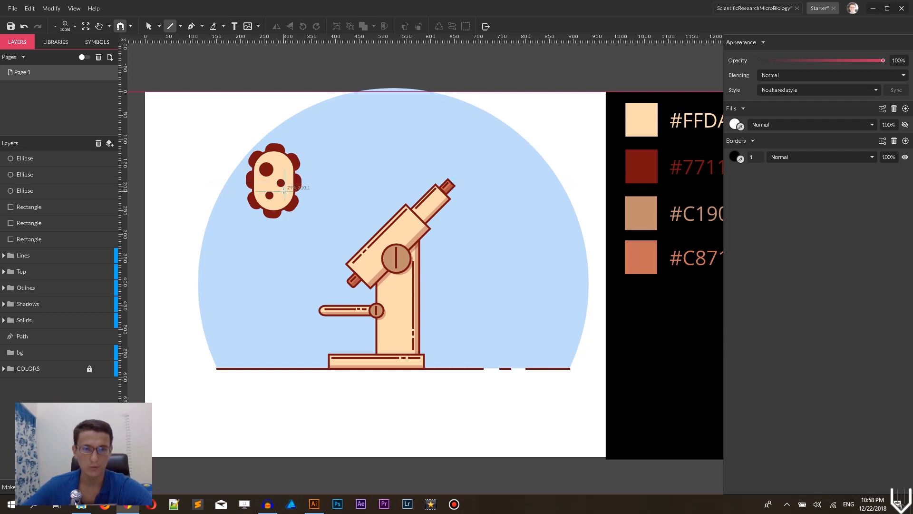
pyautogui.moveTo(285, 192); pyautogui.dragTo(284, 263)
pyautogui.press('v')
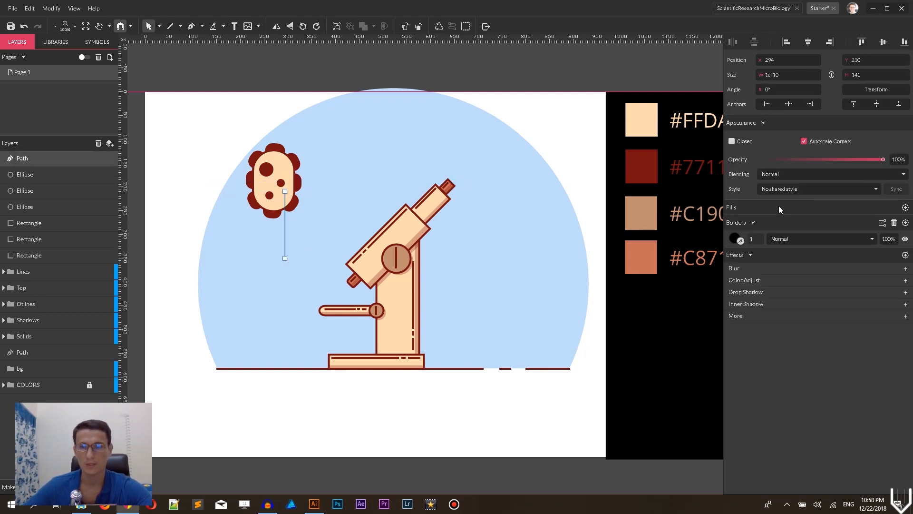
# Apply the Border shared style to the vertical line.
pyautogui.click(740, 243)
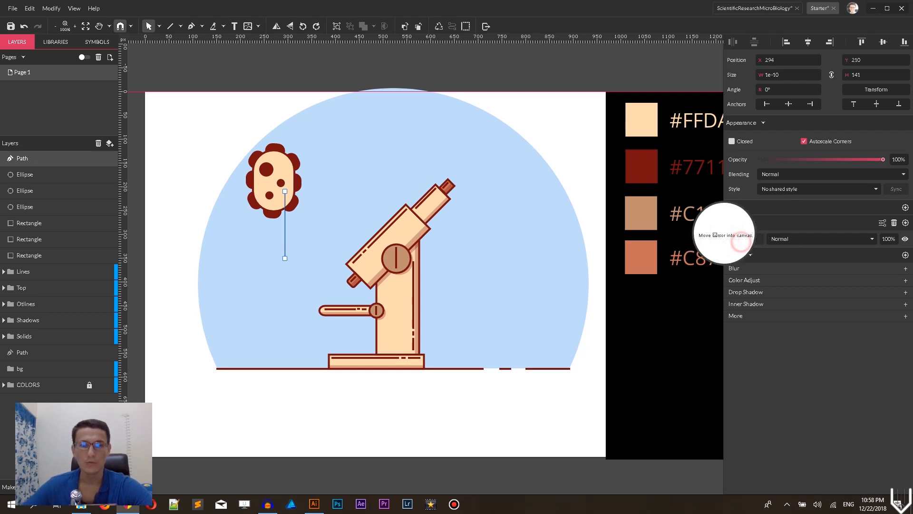
pyautogui.click(712, 228)
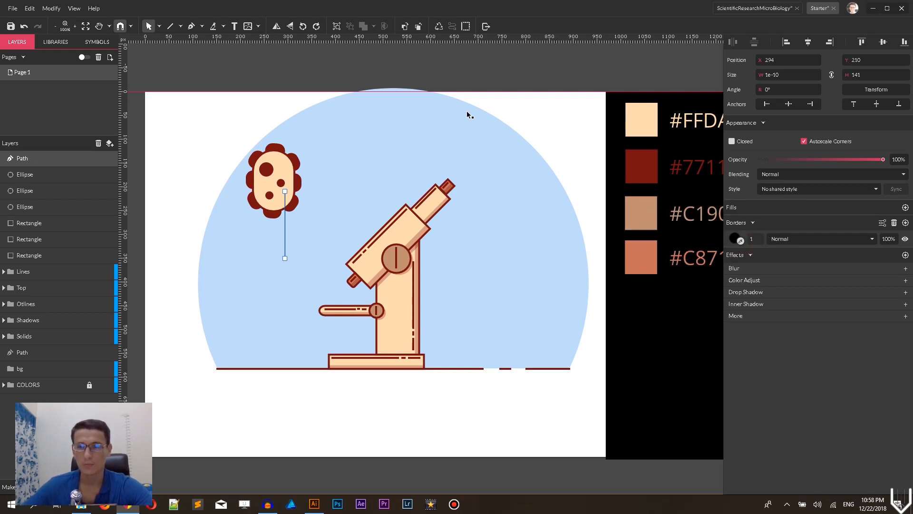
pyautogui.click(767, 188)
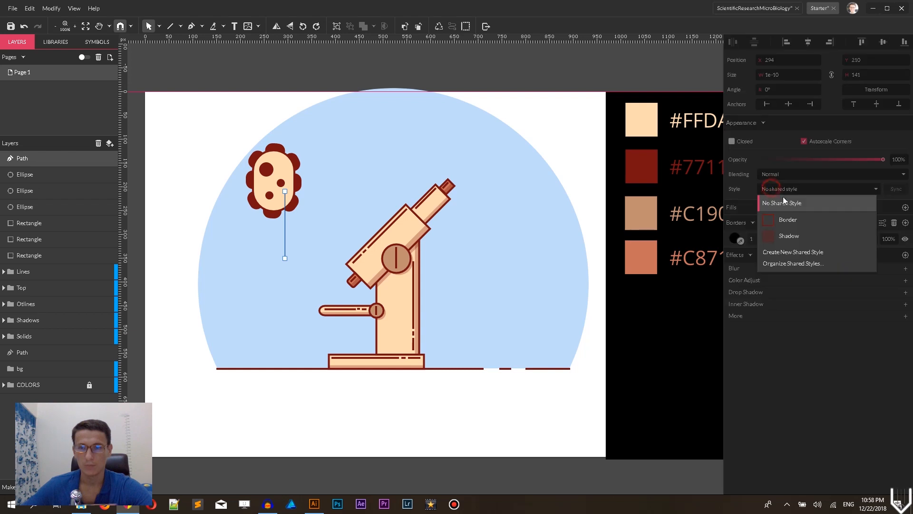
pyautogui.click(789, 233)
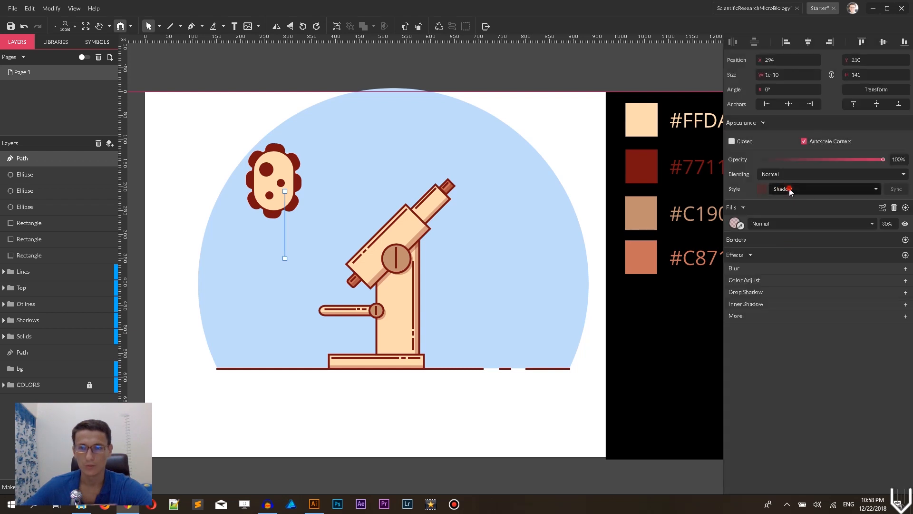
pyautogui.click(786, 188)
pyautogui.click(791, 214)
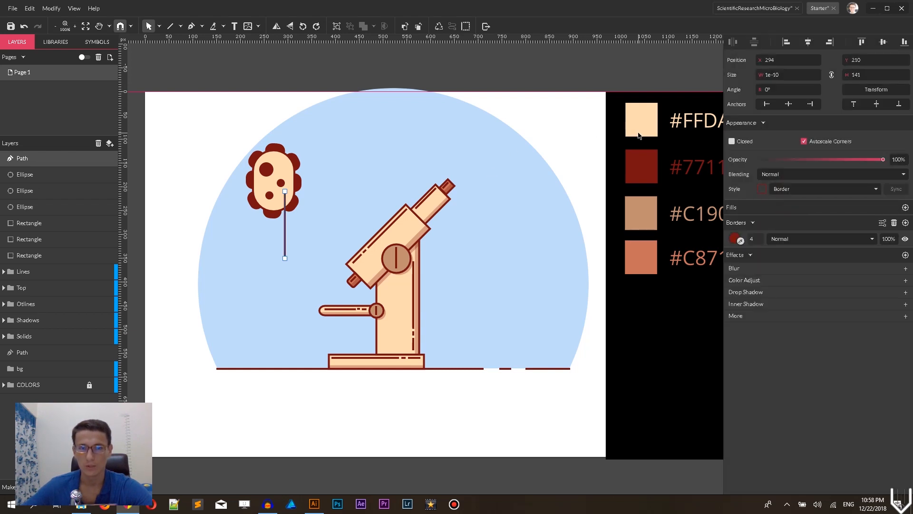
# Move the vertical line down the layer order until it sits behind the dots and all three capsule rectangles.
pyautogui.hotkey('ctrl', '[')
pyautogui.hotkey('ctrl', '[')
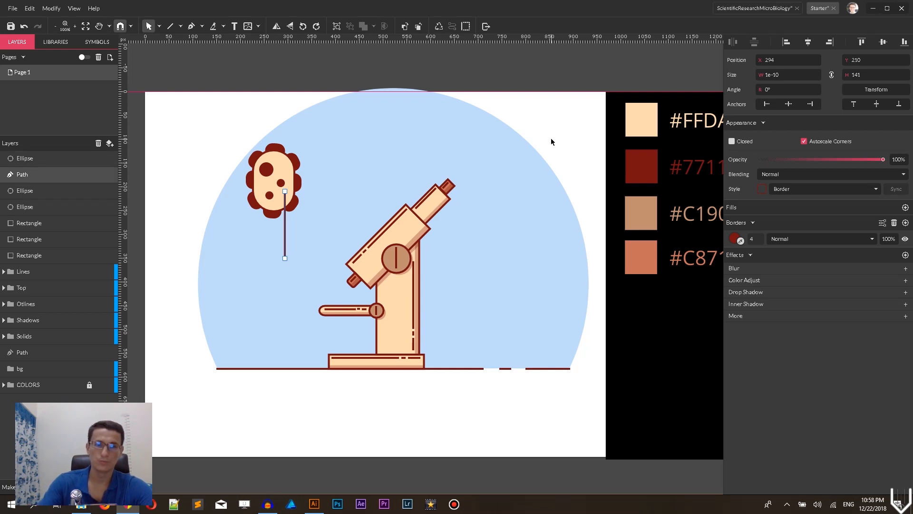
pyautogui.hotkey('ctrl', '[')
pyautogui.hotkey('ctrl', '[')
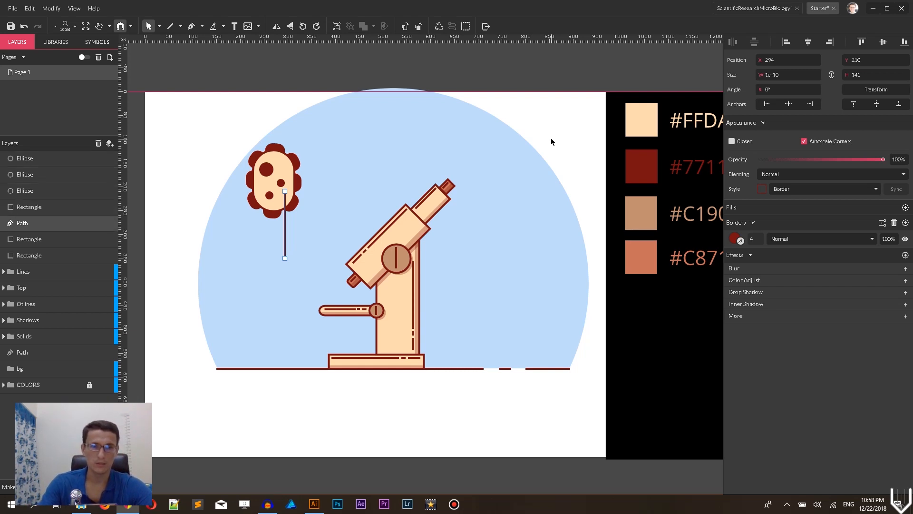
pyautogui.click(563, 117)
pyautogui.click(285, 228)
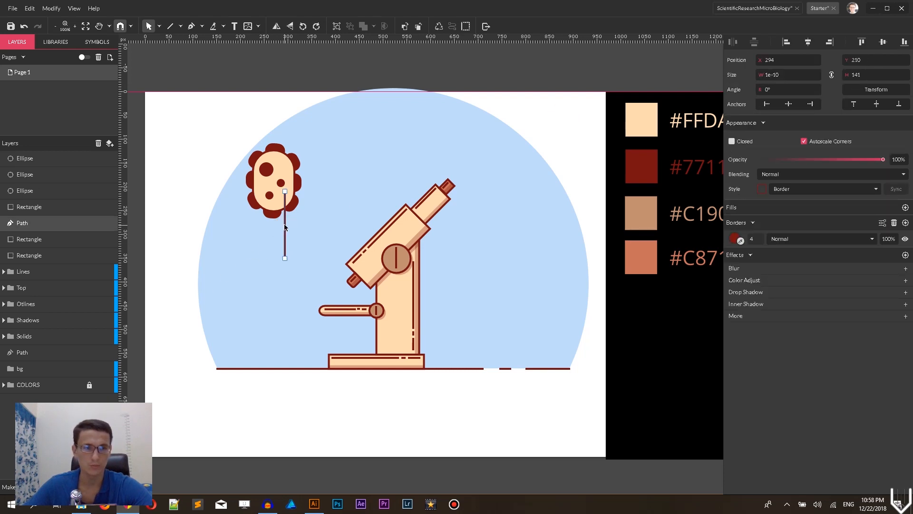
pyautogui.hotkey('ctrl', '[')
pyautogui.hotkey('ctrl', '[')
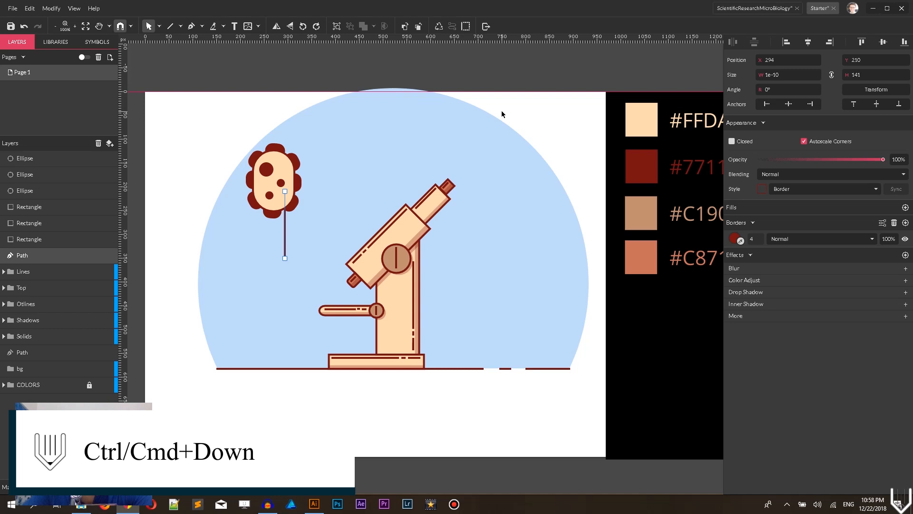
# Set the vertical line's border width to 9.
pyautogui.click(756, 236)
pyautogui.write('6')
pyautogui.press('Up')
pyautogui.press('Up')
pyautogui.press('Up')
pyautogui.press('Up')
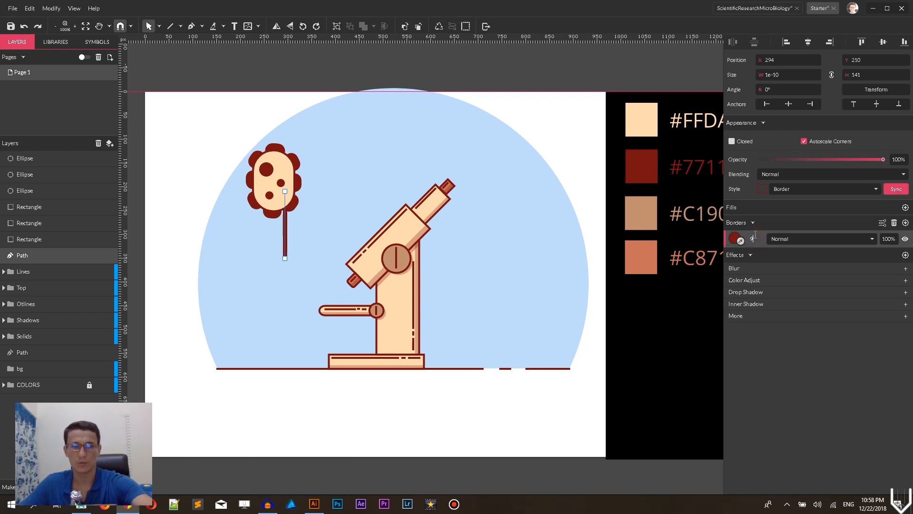
pyautogui.press('Down')
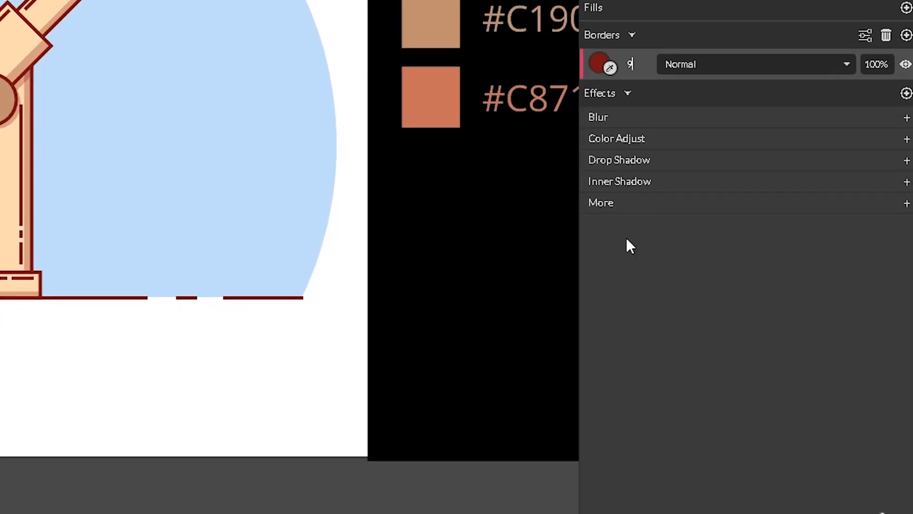
# Add a Swirl distortion effect to the vertical line and shift the swirl's Center Y farther down the line.
pyautogui.click(619, 208)
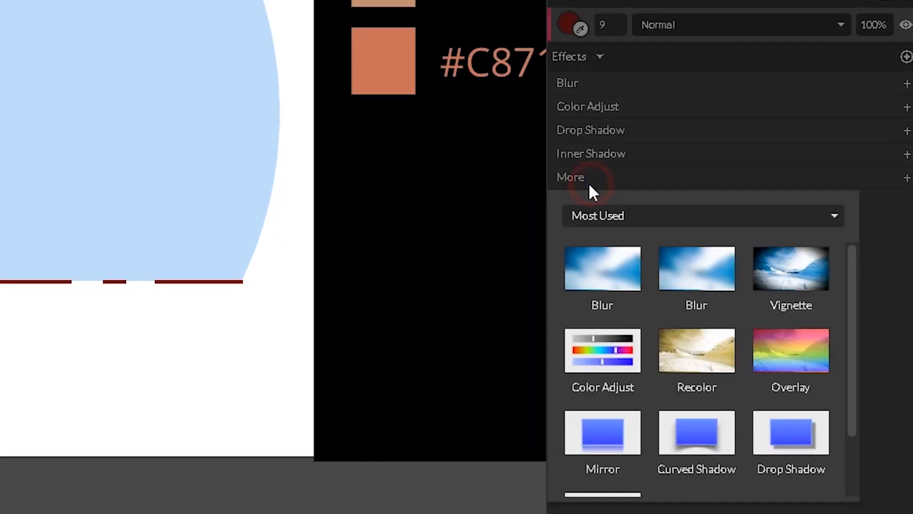
pyautogui.click(577, 212)
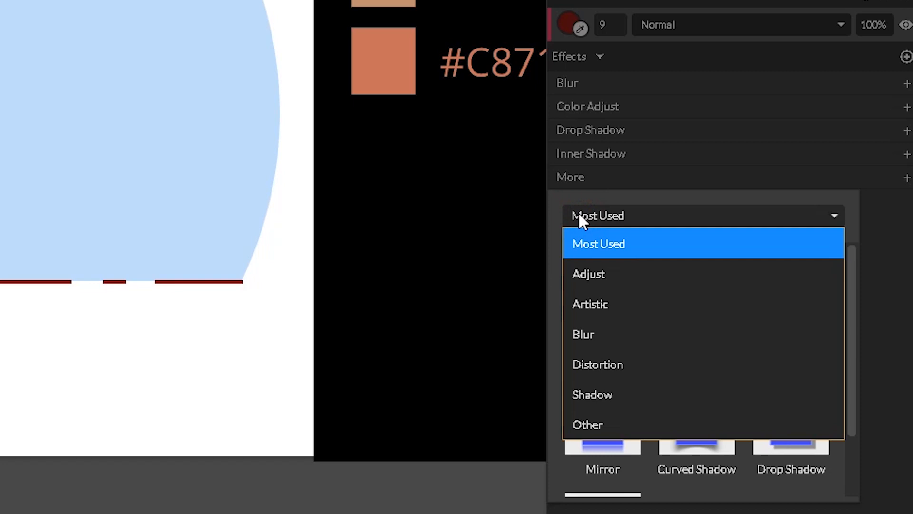
pyautogui.click(604, 365)
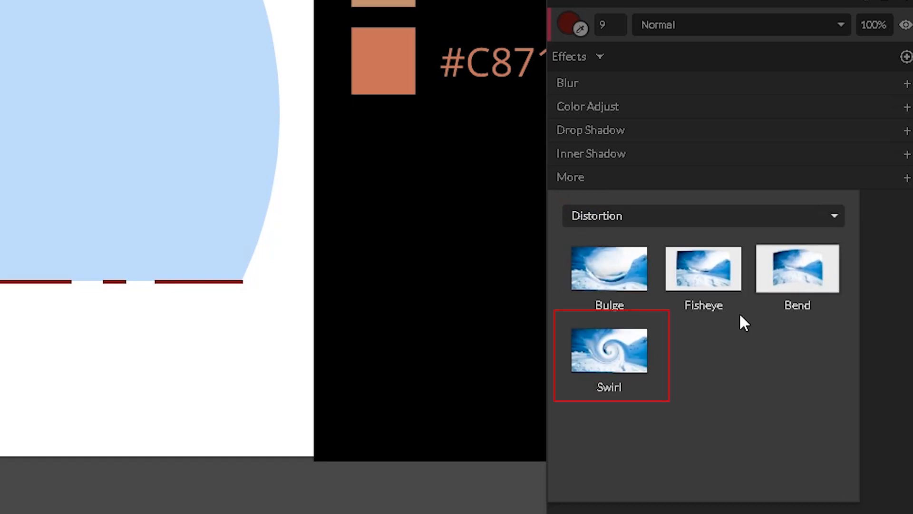
pyautogui.click(629, 352)
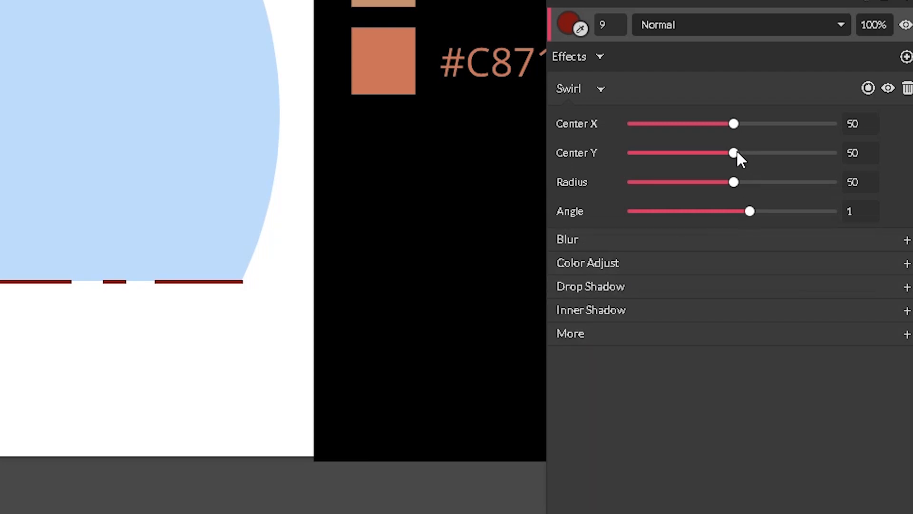
pyautogui.moveTo(736, 153); pyautogui.dragTo(776, 156)
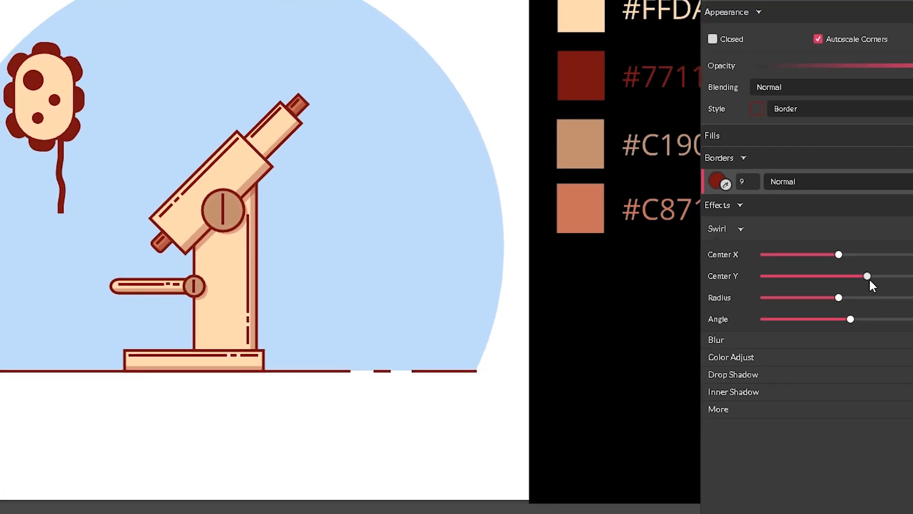
# Set the tail's swirl to Center Y 80 and Radius about 47, and add a second Swirl effect to the same line.
pyautogui.moveTo(871, 283); pyautogui.dragTo(885, 280)
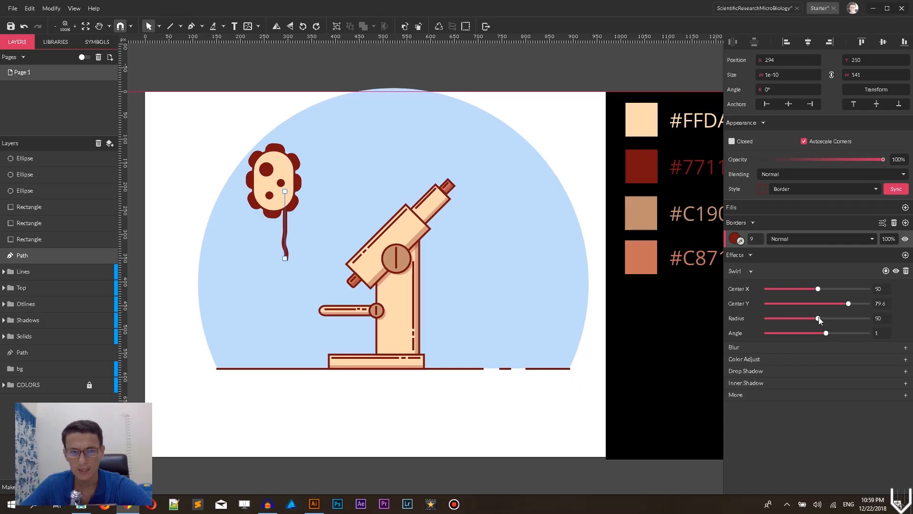
pyautogui.moveTo(839, 297); pyautogui.dragTo(814, 317)
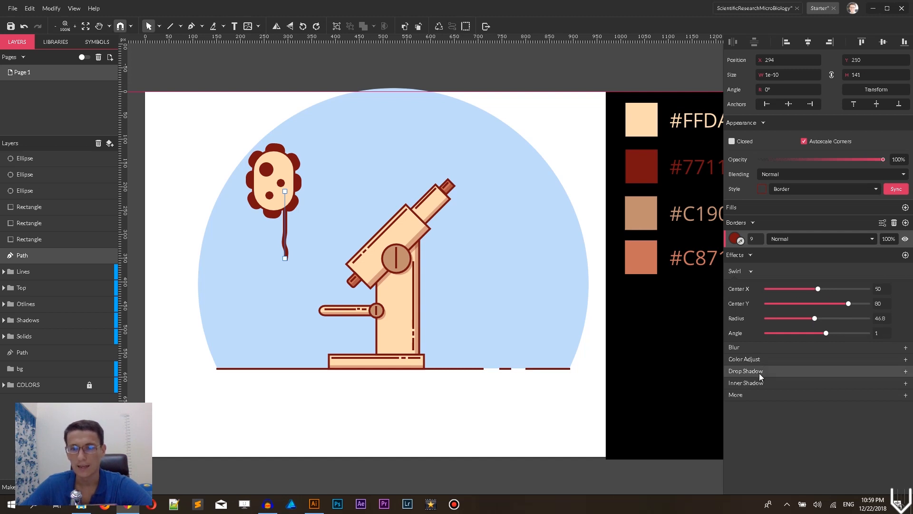
pyautogui.click(744, 392)
pyautogui.click(761, 319)
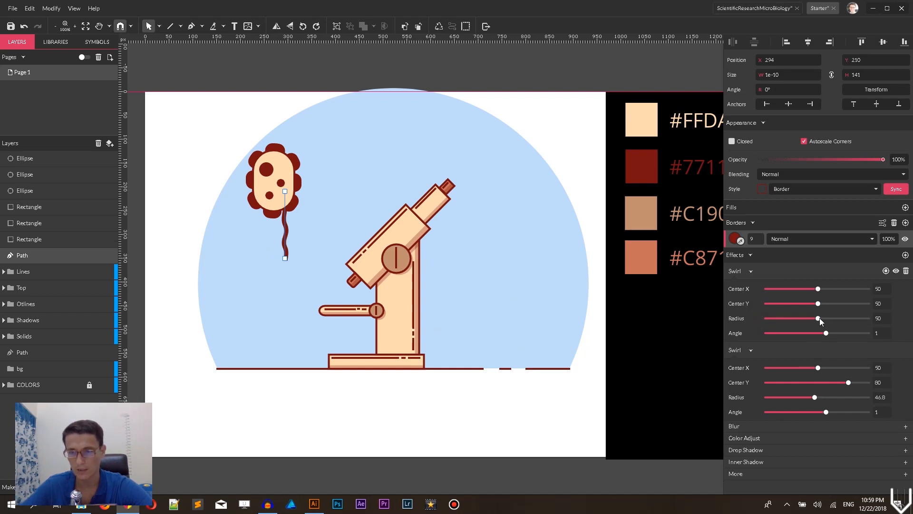
pyautogui.click(886, 383)
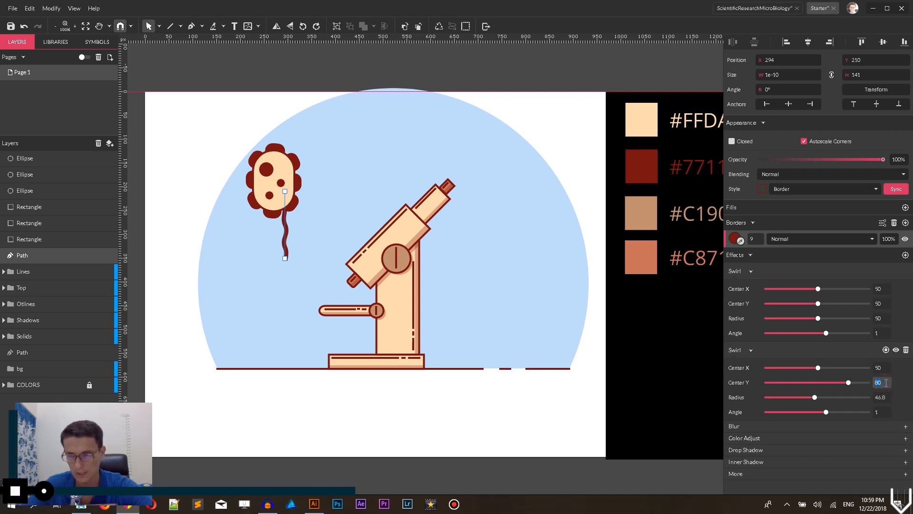
pyautogui.click(881, 303)
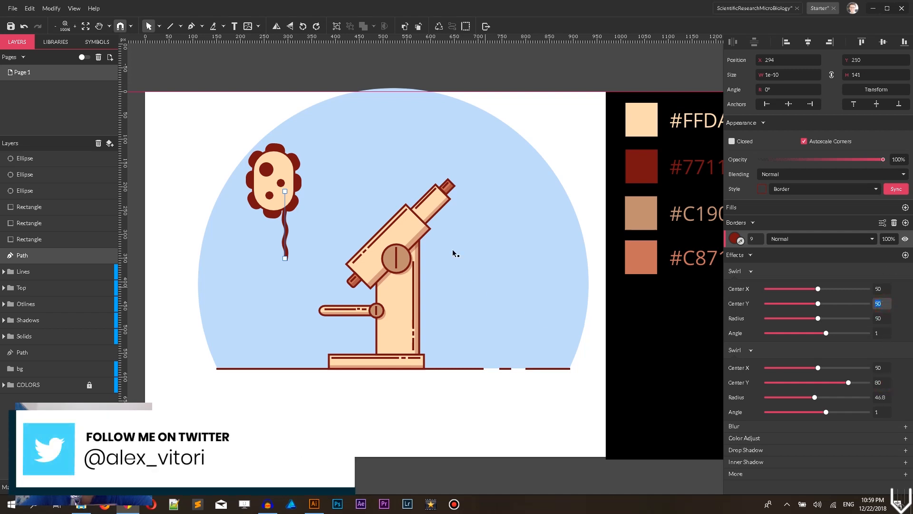
pyautogui.click(177, 137)
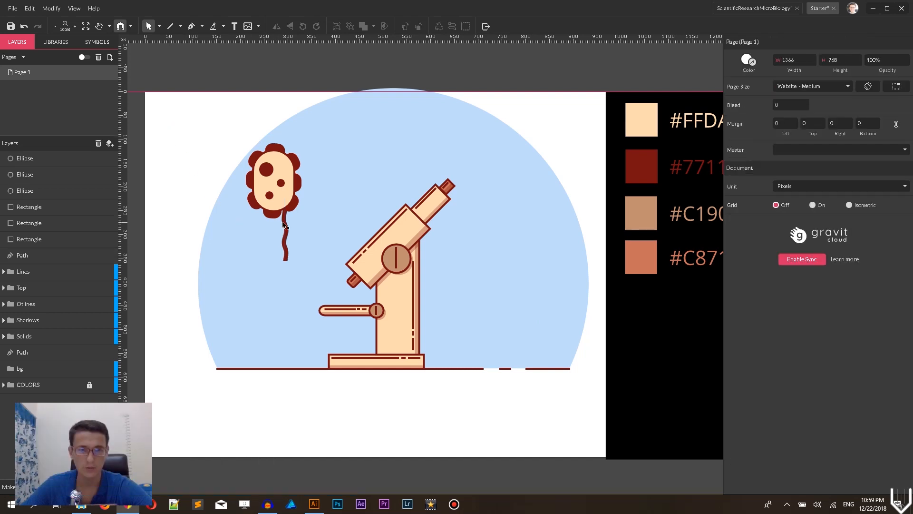
# Duplicate the wavy tail and place the copy about 60 px to its left under the bacterium, at X 240.
pyautogui.click(260, 224)
pyautogui.hotkey('ctrl', 'd')
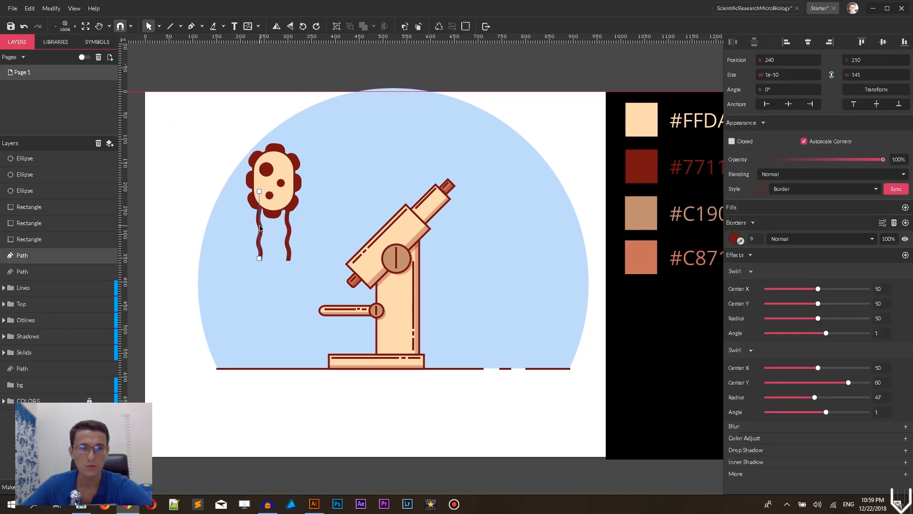
pyautogui.keyDown('shift'); pyautogui.click(287, 233); pyautogui.keyUp('shift')
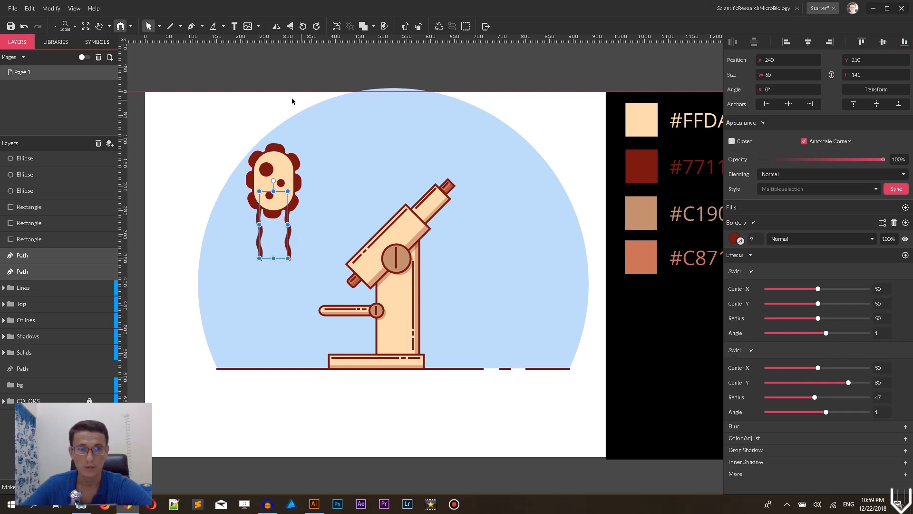
pyautogui.click(274, 97)
# Add a third wavy tail between the other two, raised slightly so it looks shorter, at about X 269, Y 182.
pyautogui.click(267, 232)
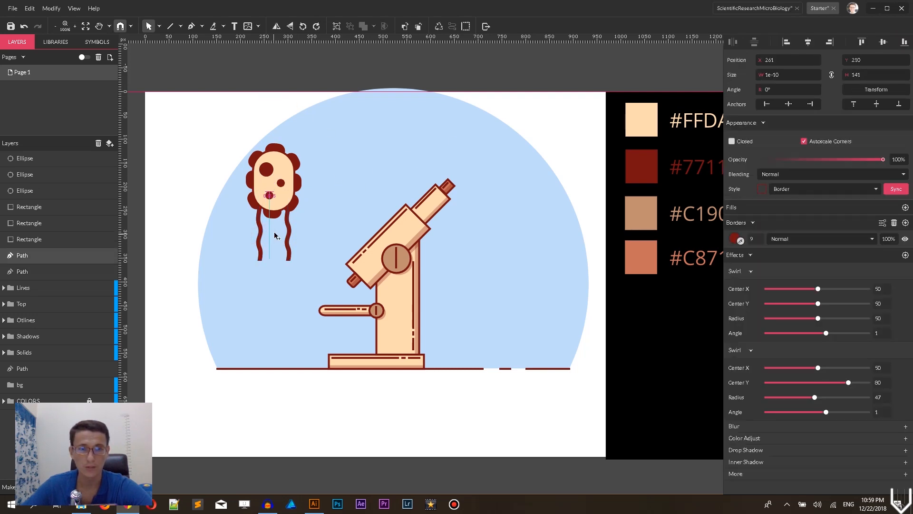
pyautogui.moveTo(276, 216); pyautogui.dragTo(274, 221)
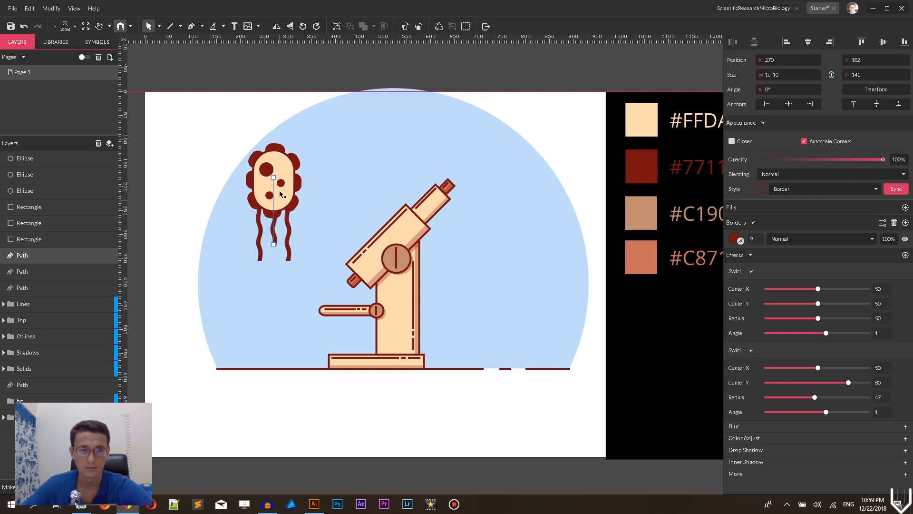
pyautogui.click(198, 191)
pyautogui.click(274, 234)
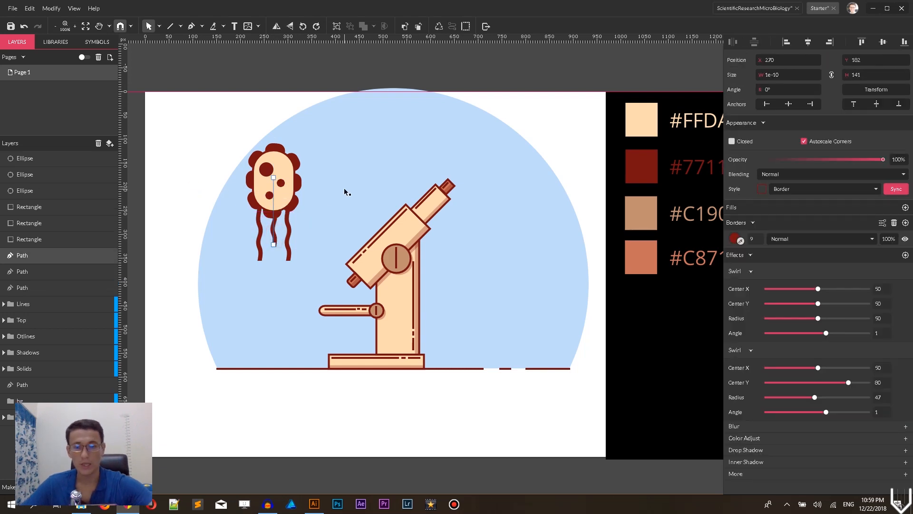
pyautogui.click(205, 154)
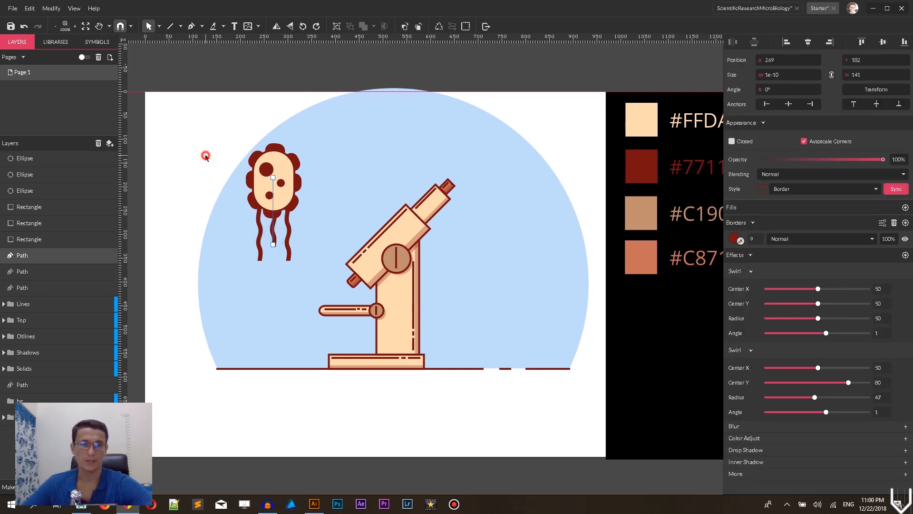
# Draw a horizontal line about 50 px long in the blue background right of the eyepiece and apply the Border shared style.
pyautogui.click(170, 26)
pyautogui.moveTo(507, 195); pyautogui.dragTo(530, 195)
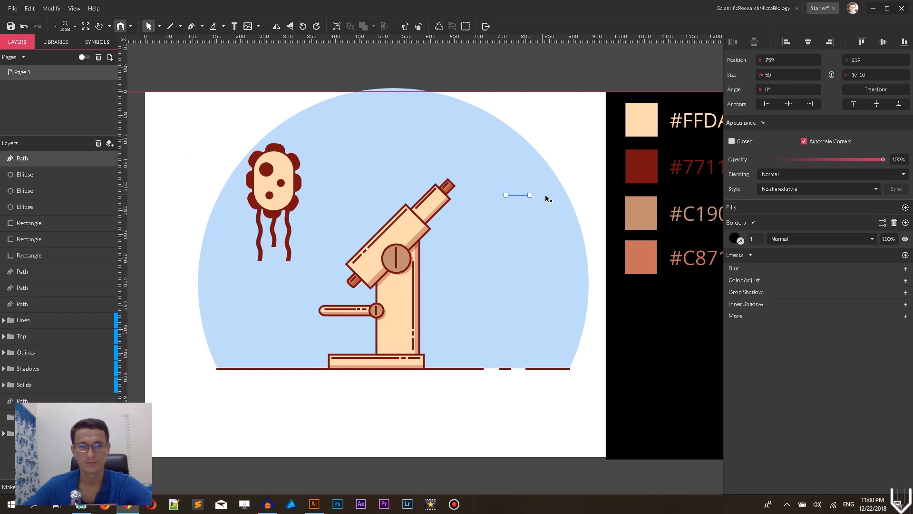
pyautogui.click(800, 188)
pyautogui.click(788, 220)
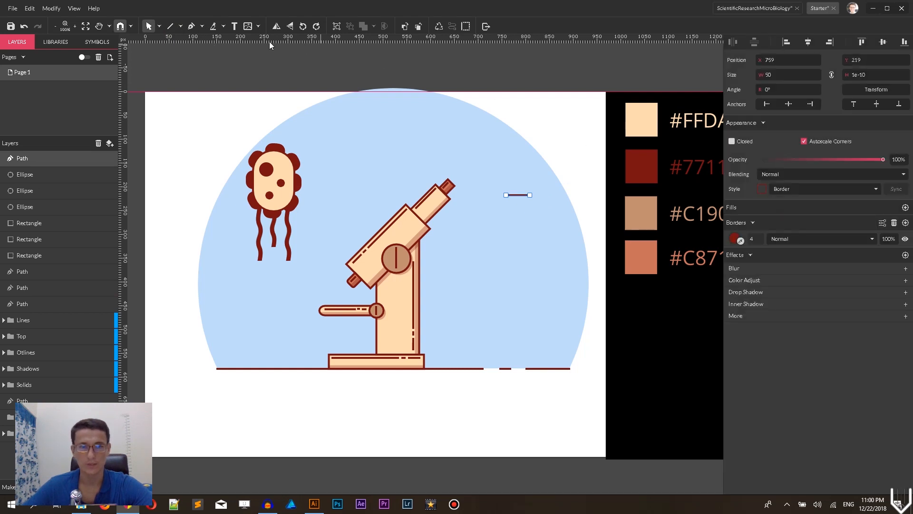
# Scatter four more bordered horizontal lines of varied length around the microscope, and place the lower-right one at about X 735, Y 495.
pyautogui.click(160, 27)
pyautogui.click(170, 42)
pyautogui.moveTo(526, 194); pyautogui.dragTo(483, 285)
pyautogui.hotkey('ctrl', 'z')
pyautogui.click(245, 100)
pyautogui.moveTo(369, 158); pyautogui.dragTo(514, 259)
pyautogui.click(585, 179)
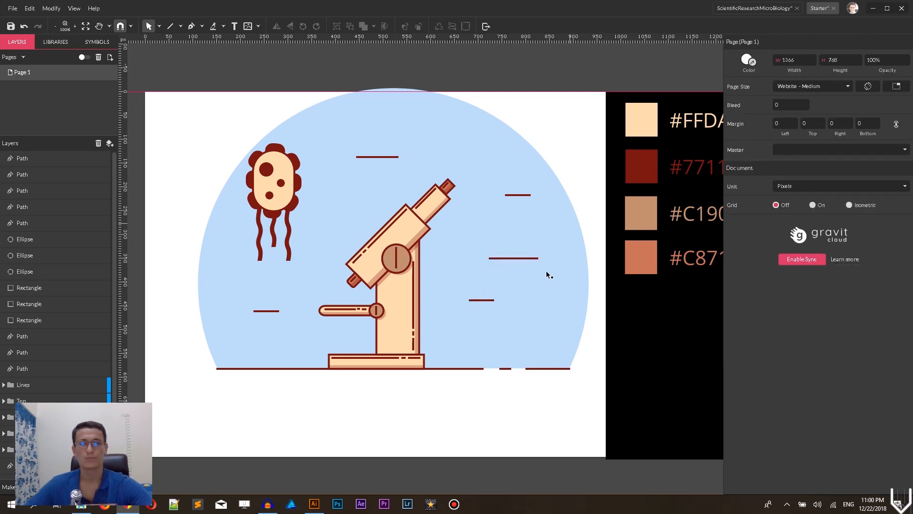
pyautogui.moveTo(487, 301); pyautogui.dragTo(511, 327)
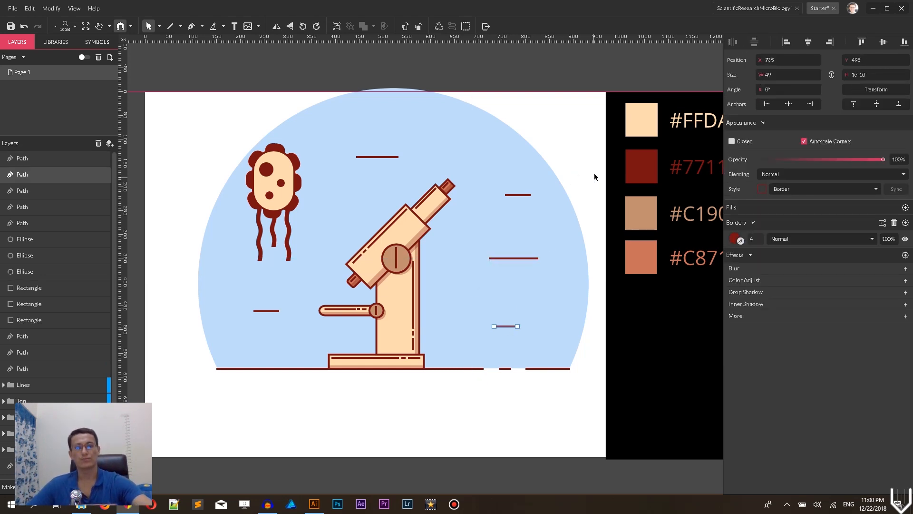
pyautogui.click(595, 178)
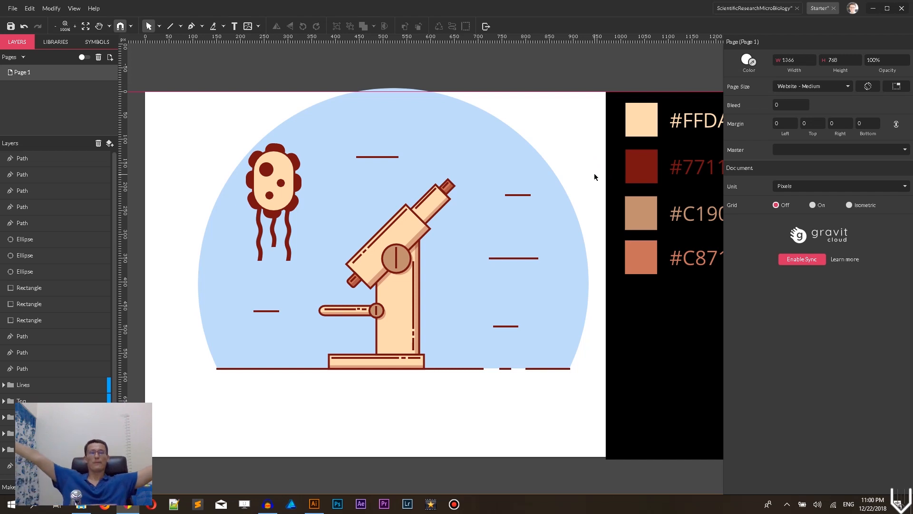